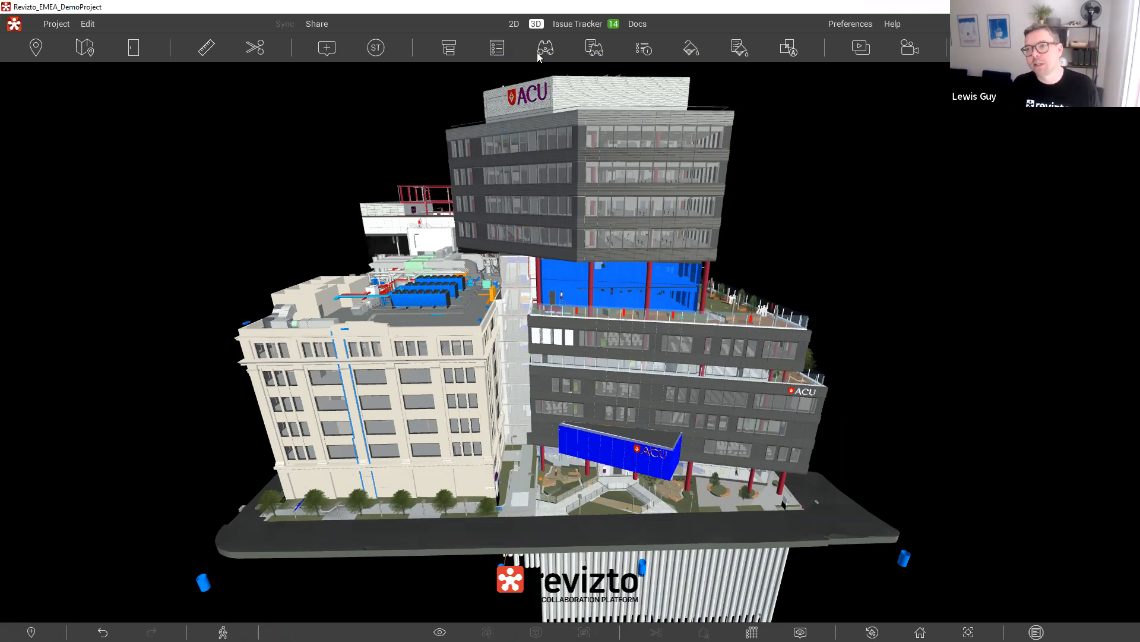
- Search the 2D sheets, including their content, for "fcu-02-02"
click(515, 24)
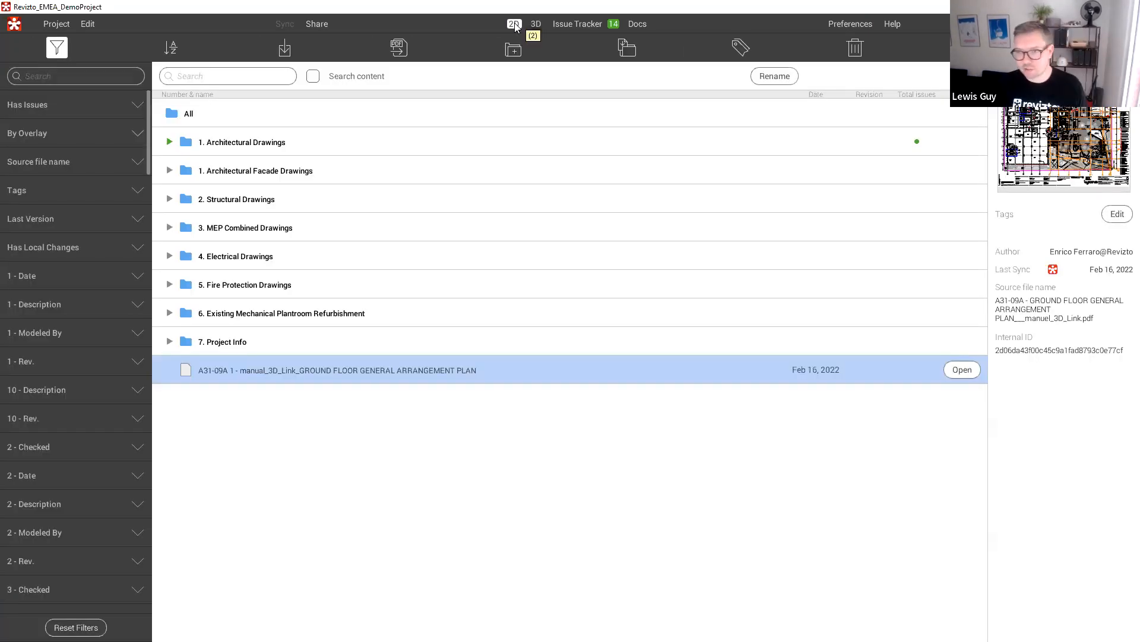
click(208, 76)
text(fcu-0)
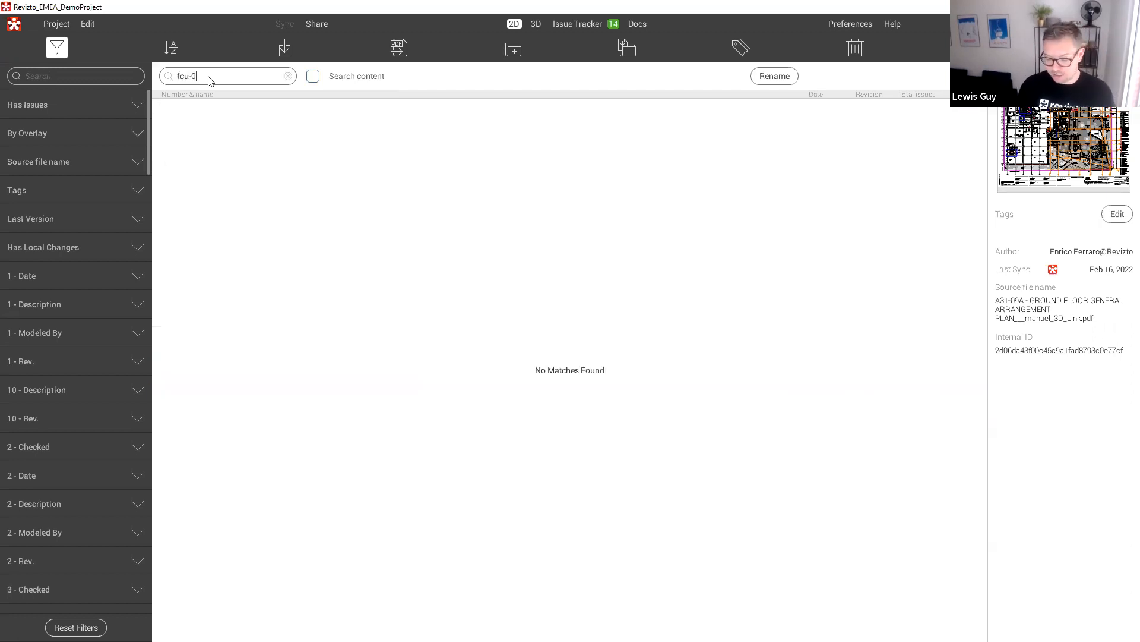
text(2-02)
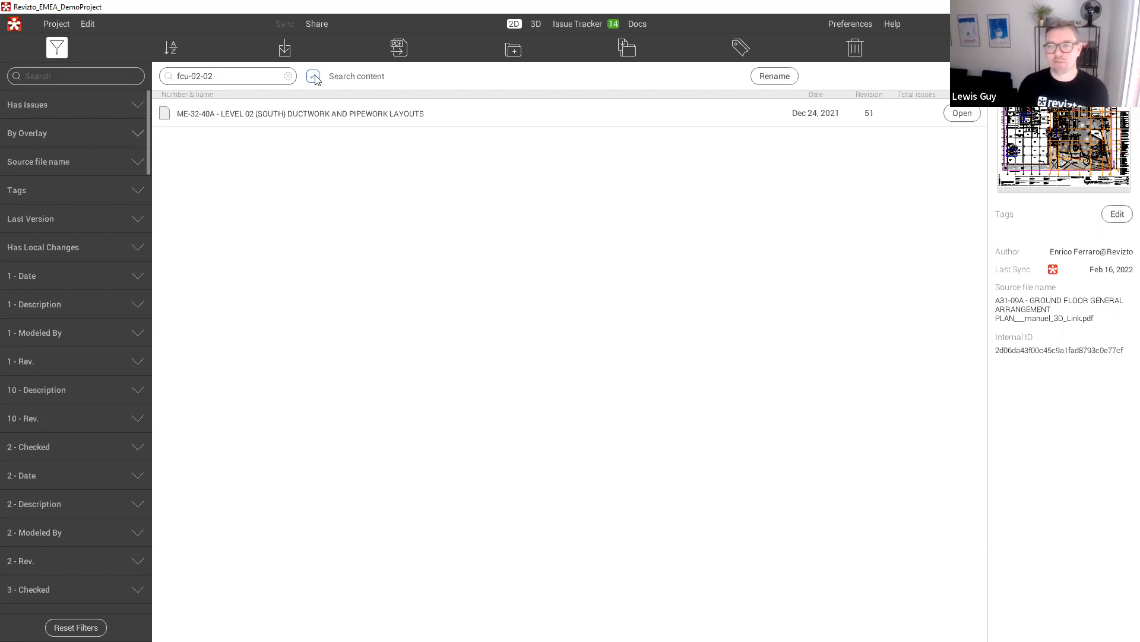
- Open sheet ME-32-40A, Level 02 (South) Ductwork and Pipework Layouts, and examine the highlighted FCU-02-02 label
double_click(293, 114)
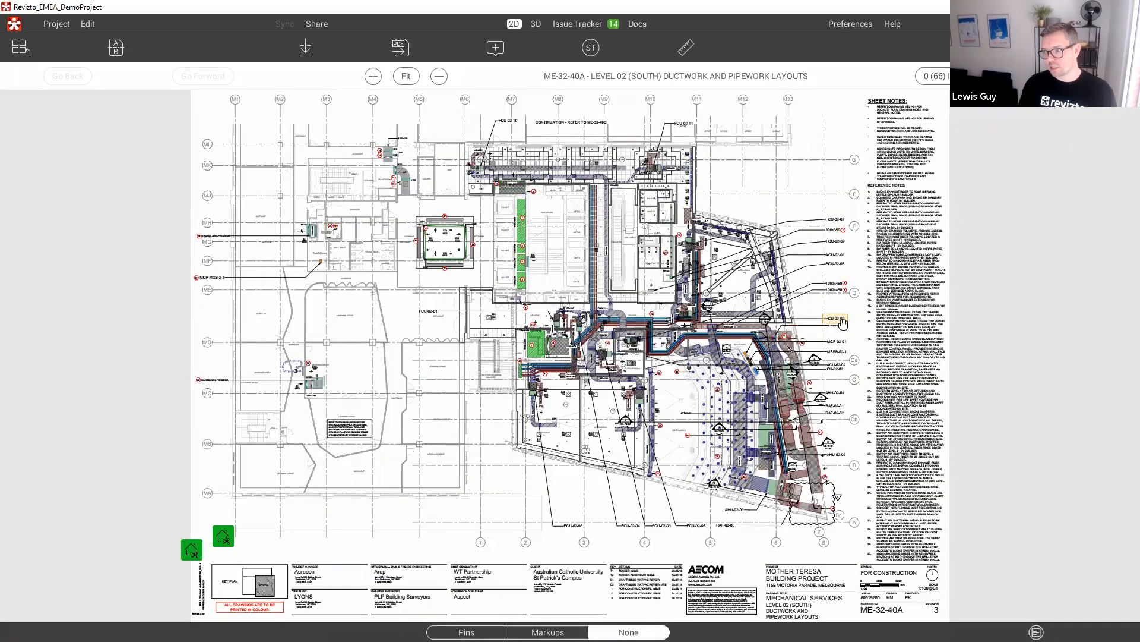
scroll(850, 321, up, 2)
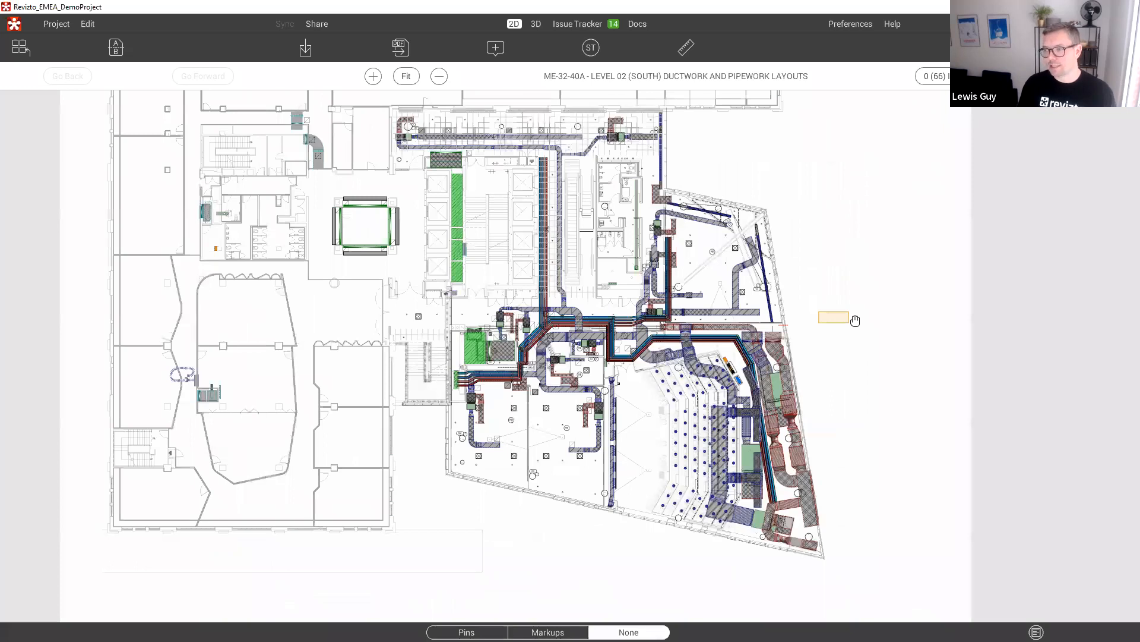
scroll(855, 321, up, 3)
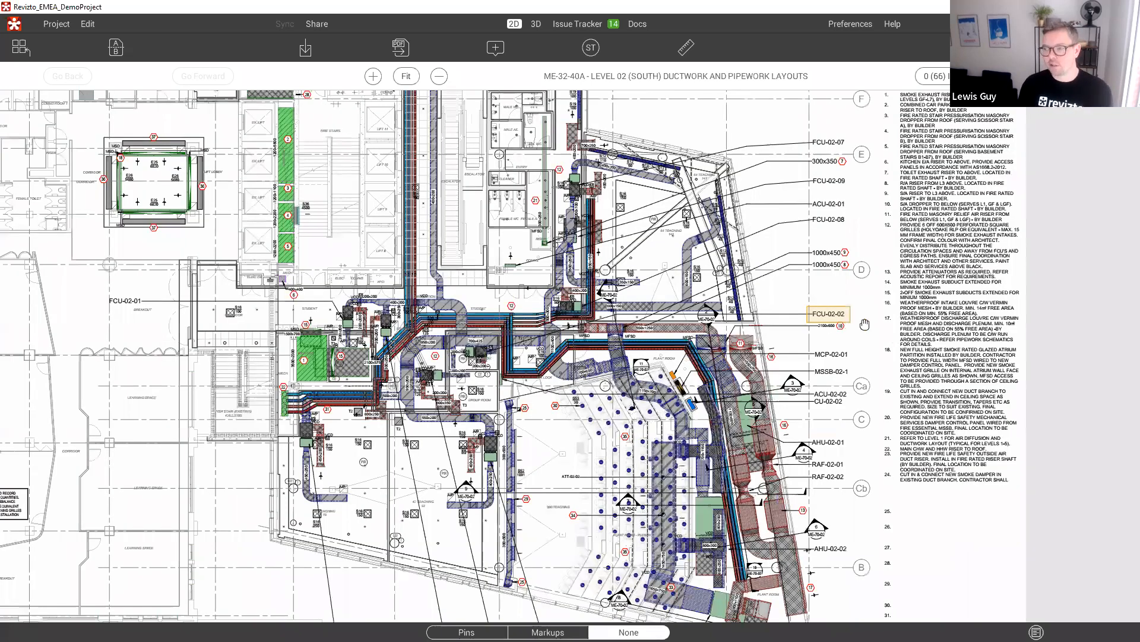
scroll(856, 321, up, 3)
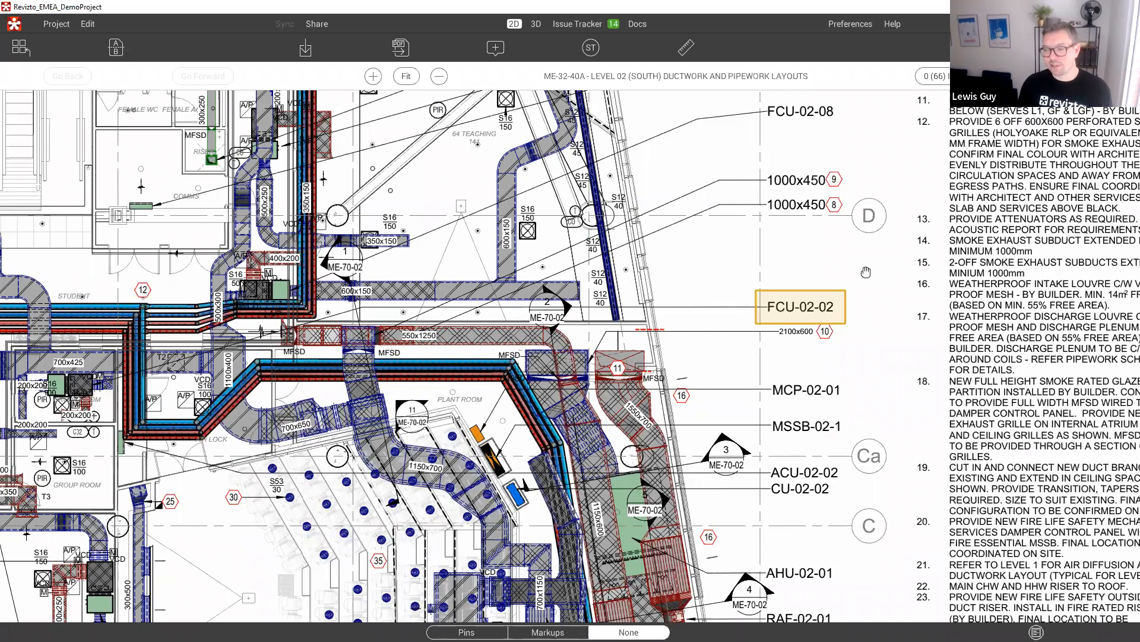
- Return to the sheet list and replace the search with "atrium", with sheet content included
click(23, 52)
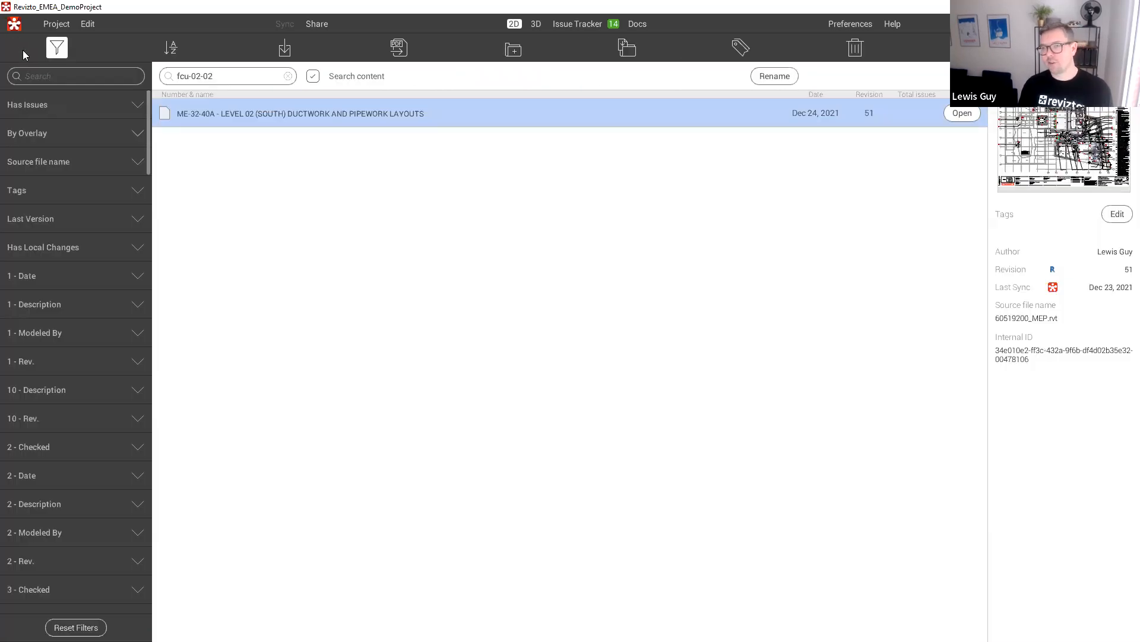
click(288, 77)
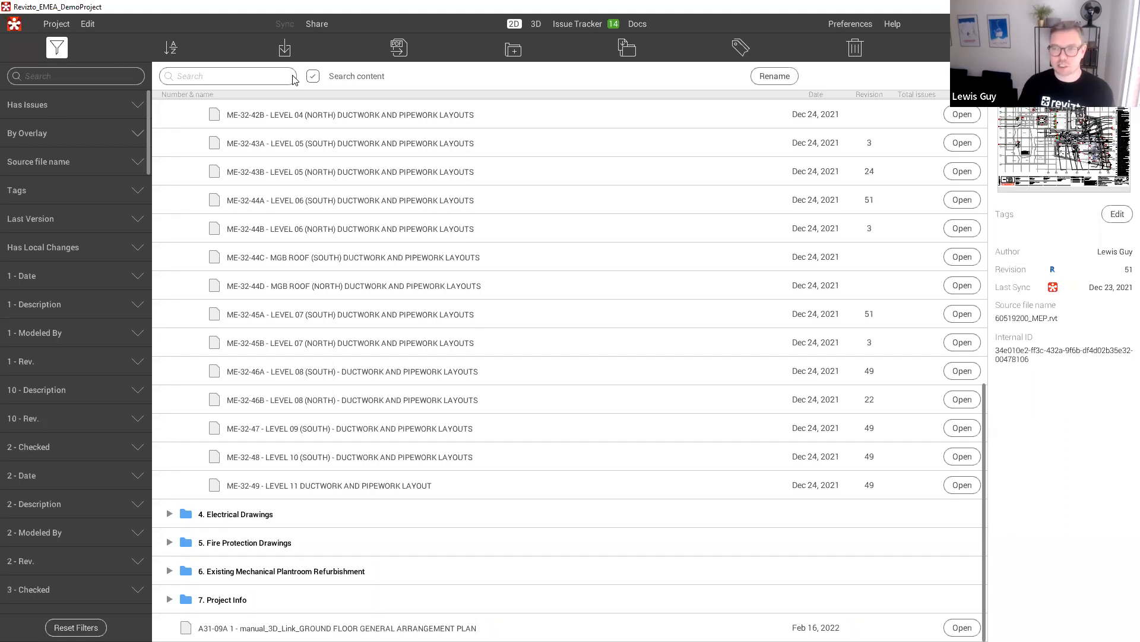
click(255, 77)
text(atrium)
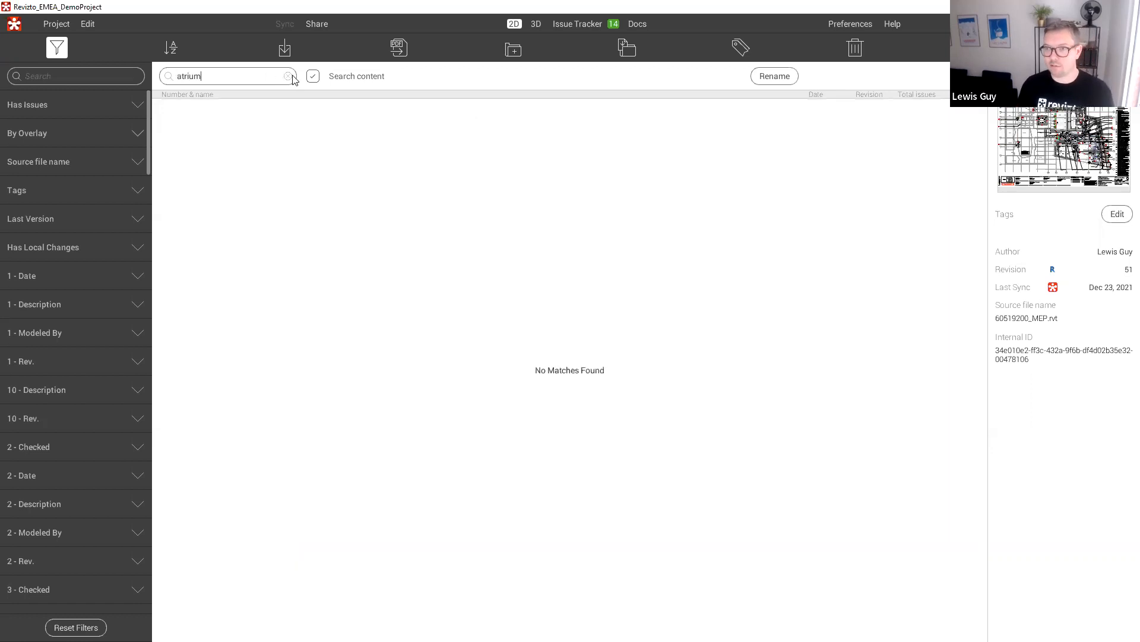
click(313, 77)
click(313, 76)
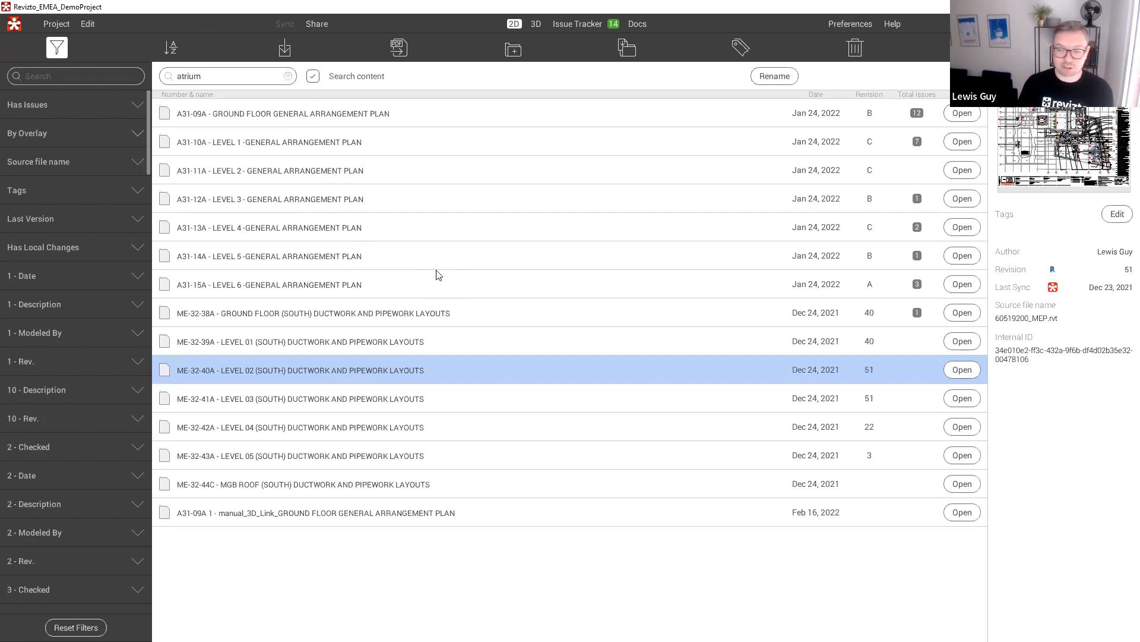
- Open sheet A31-13A, Level 4 General Arrangement Plan, and examine the highlighted atrium void
double_click(323, 227)
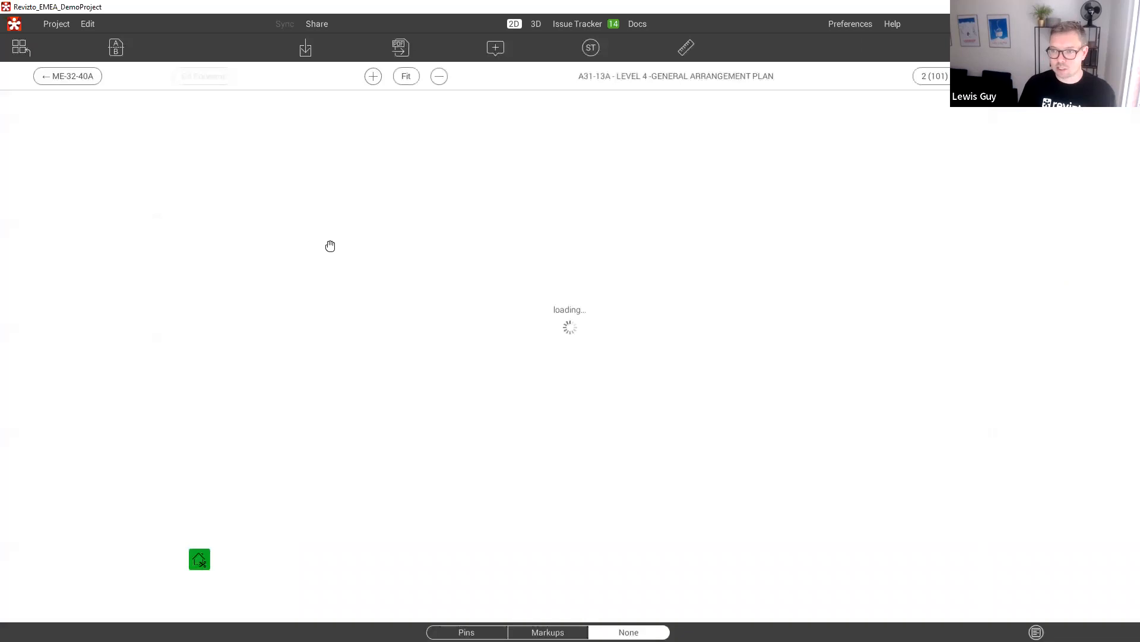
scroll(466, 254, up, 3)
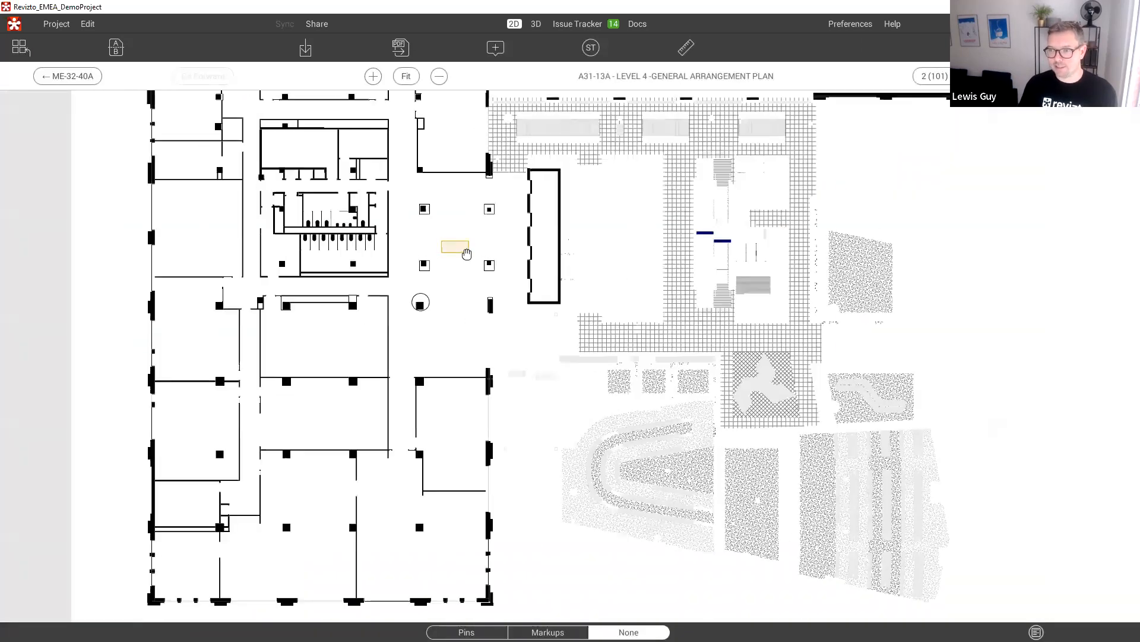
scroll(466, 254, up, 2)
scroll(467, 254, up, 2)
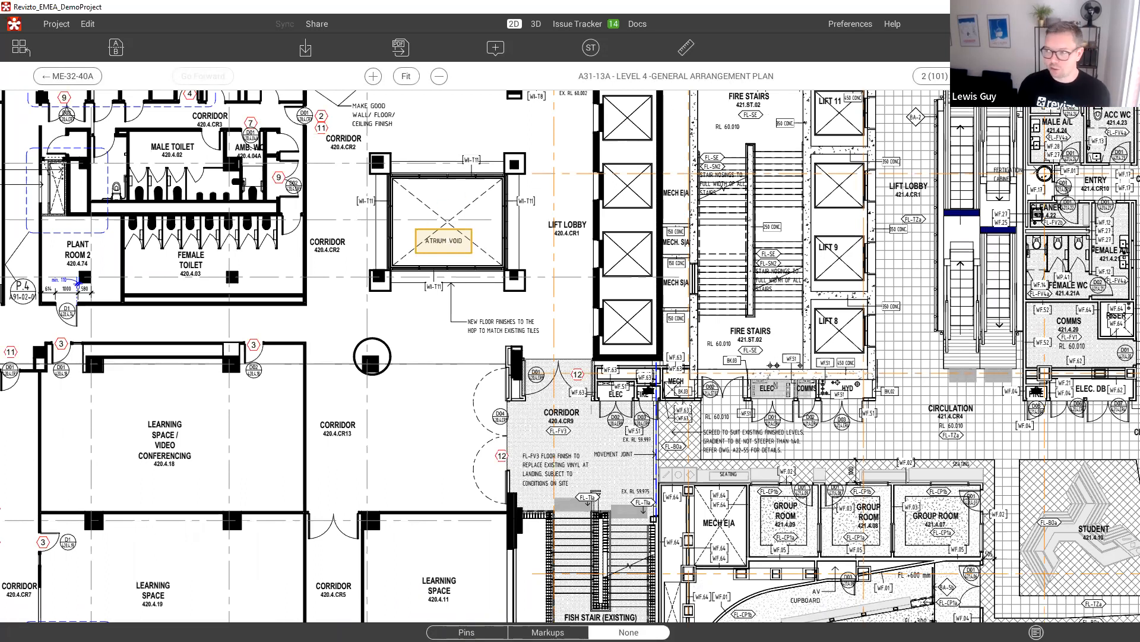
- Jump from the atrium void on the plan to the same place in the 3D model and look around
key(space)
click(449, 251)
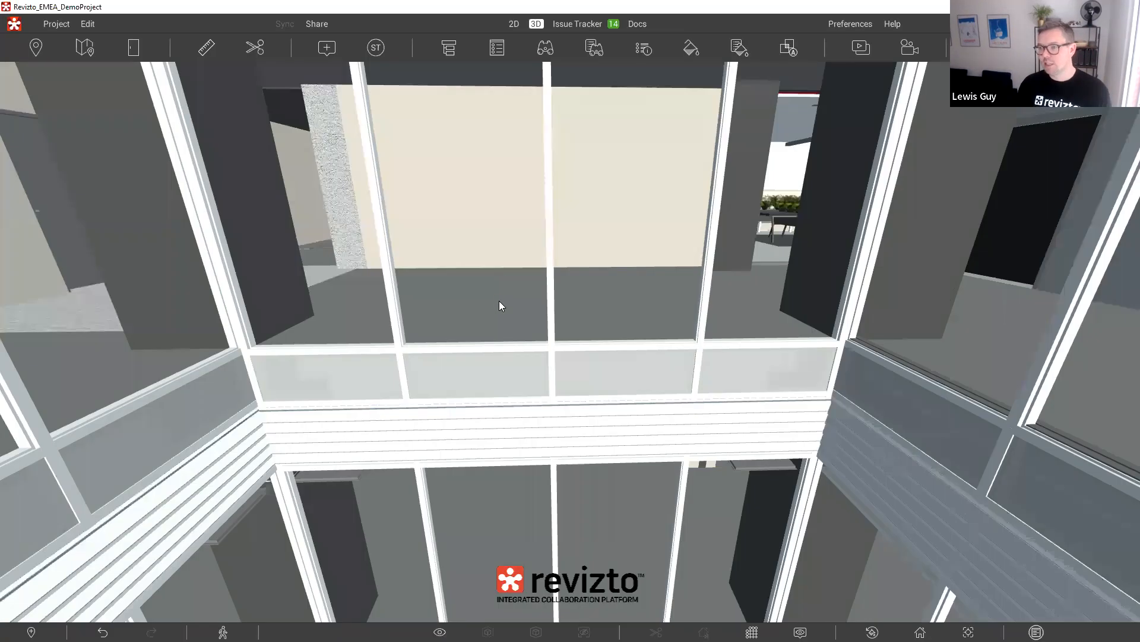
drag(587, 386, 587, 446)
mouse_move(587, 445)
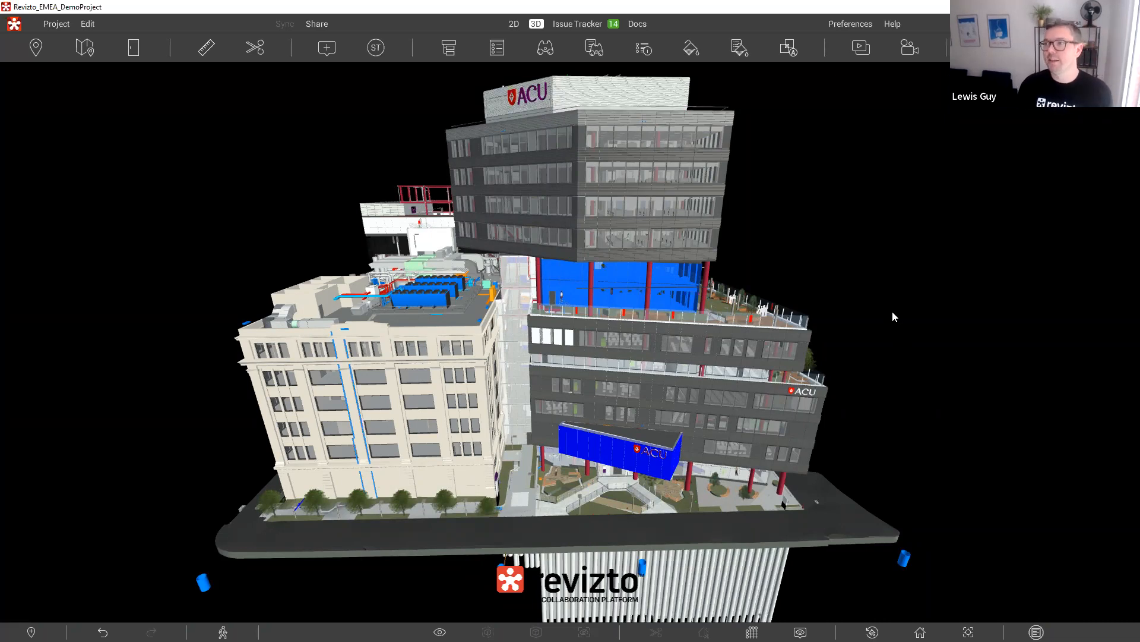
- Start a camera share with the second online participant and fly in to the rooftop plant equipment beside the tower
click(860, 47)
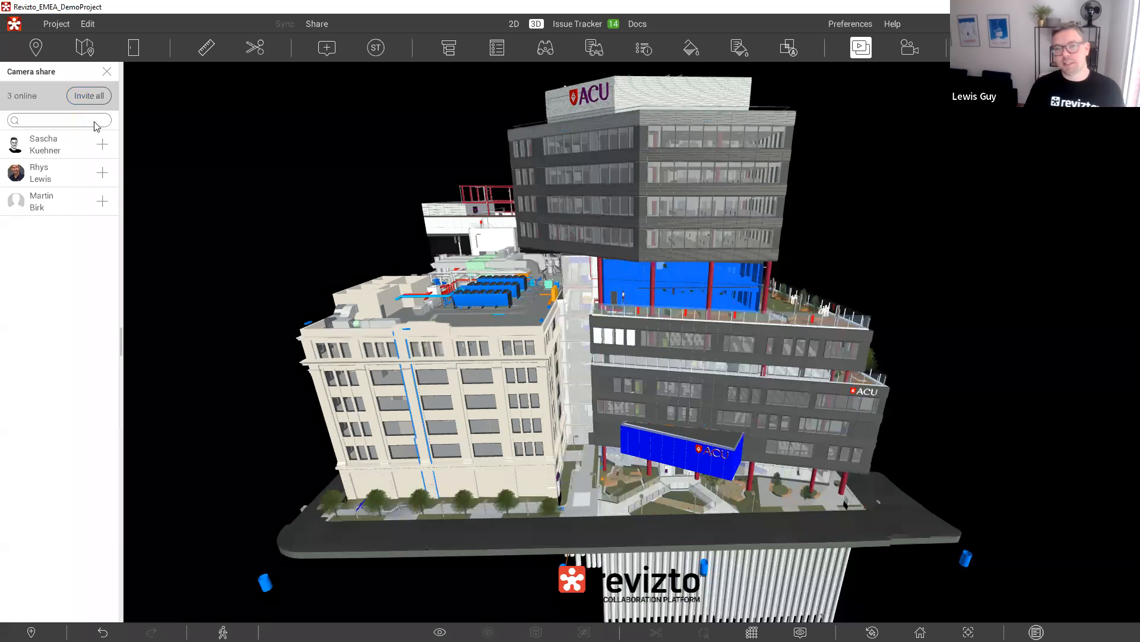
click(102, 175)
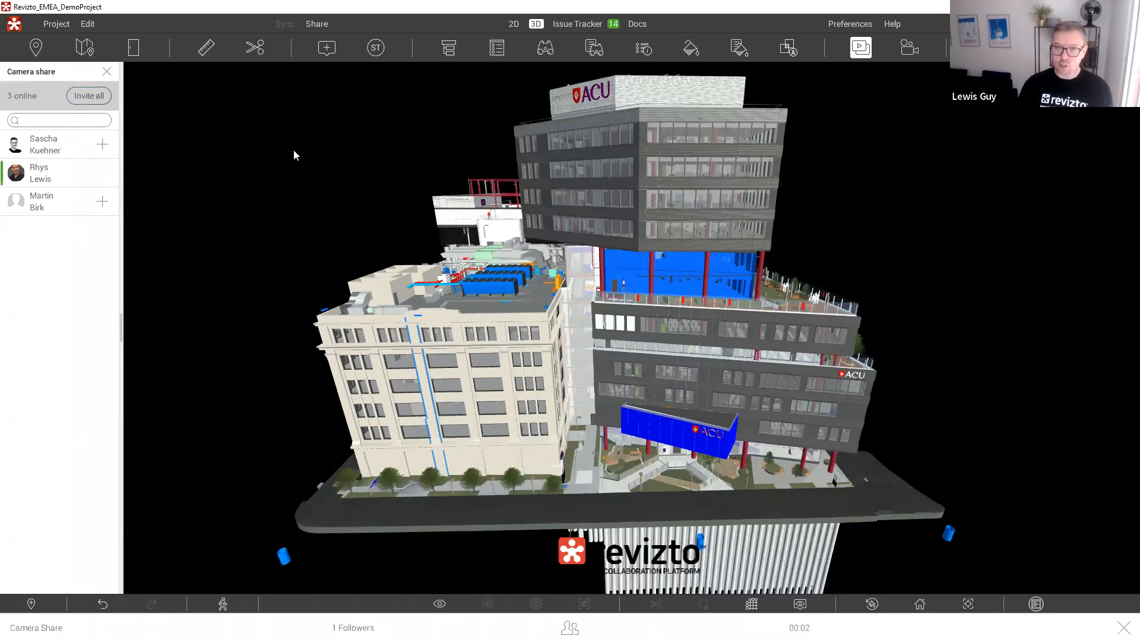
middle_drag(700, 276, 693, 315)
scroll(496, 308, up, 3)
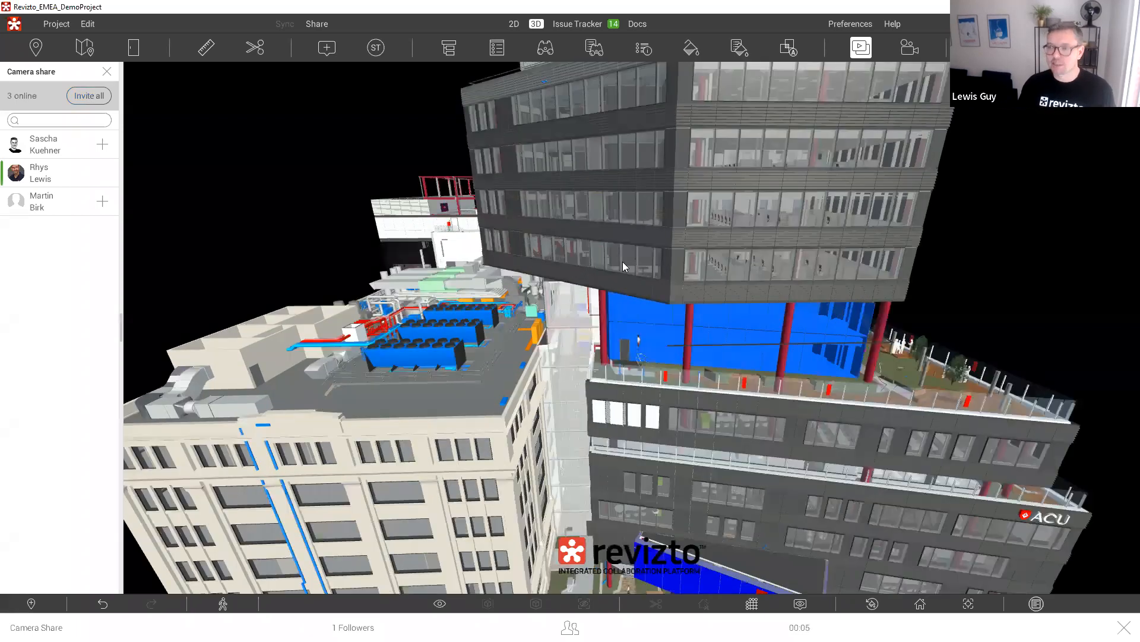
scroll(540, 283, up, 5)
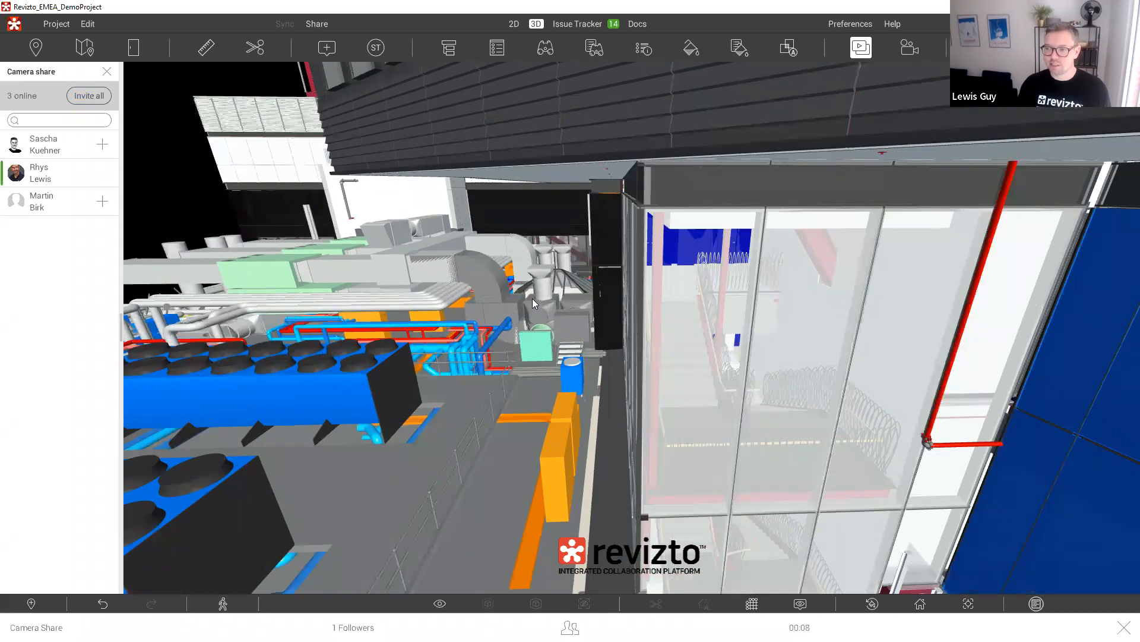
scroll(532, 298, up, 2)
mouse_move(532, 298)
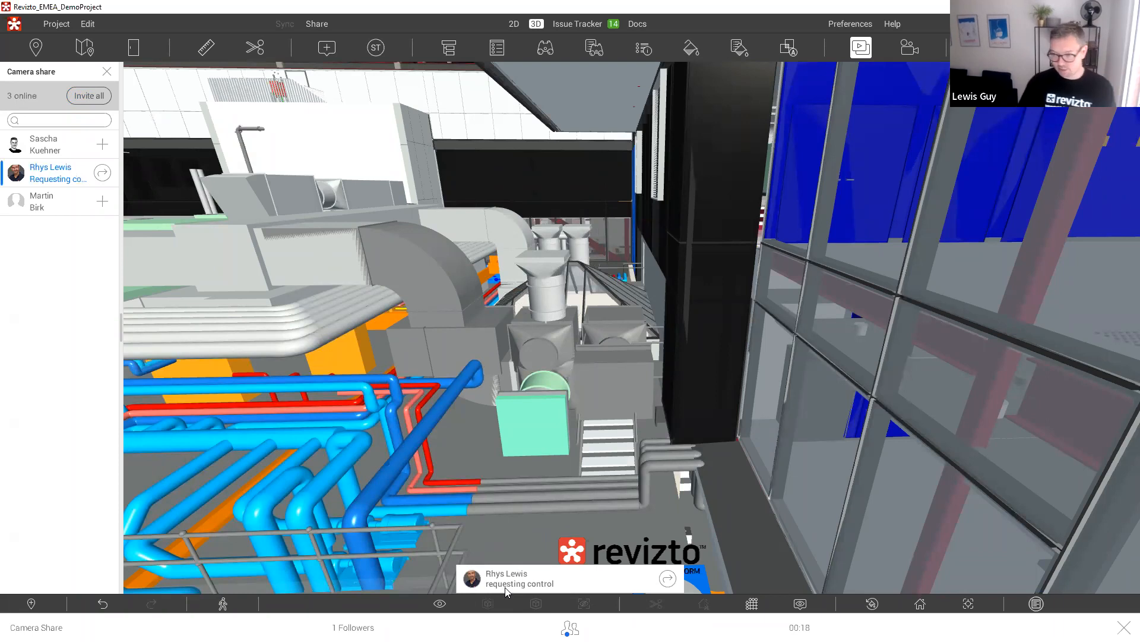
- Hand camera control to the requesting participant, and return to the home view after closing the camera share
click(670, 579)
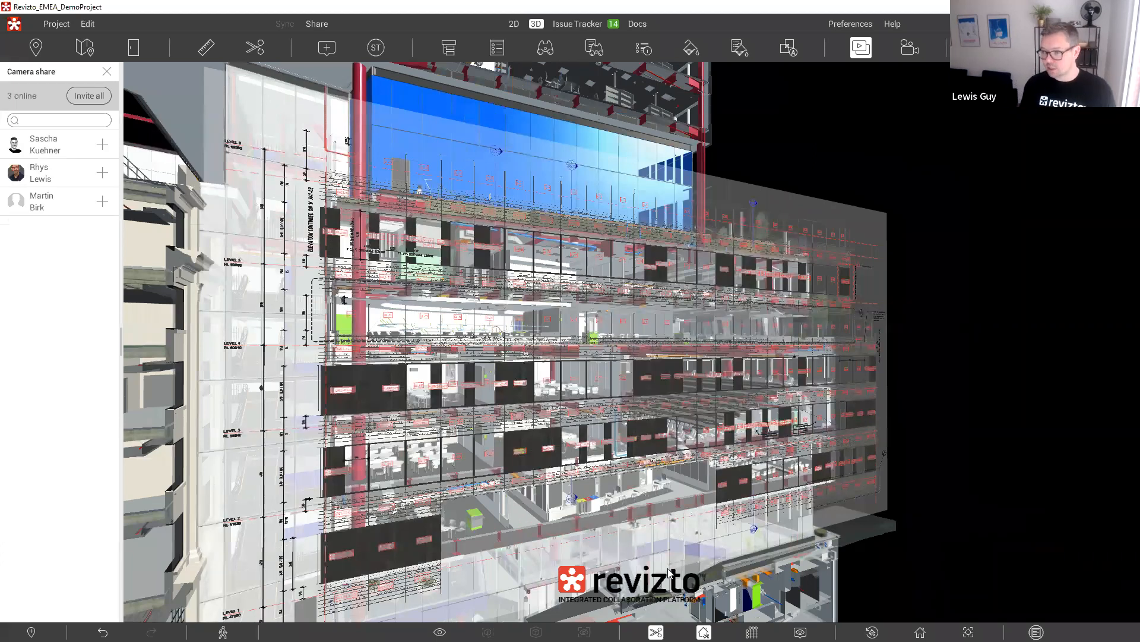
click(107, 72)
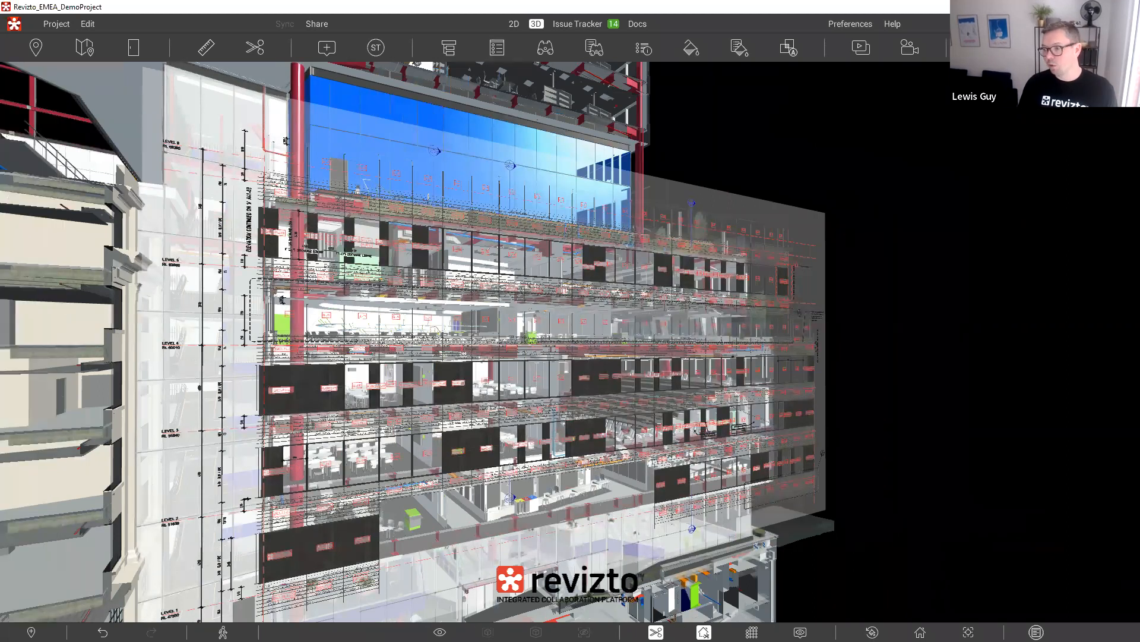
click(920, 631)
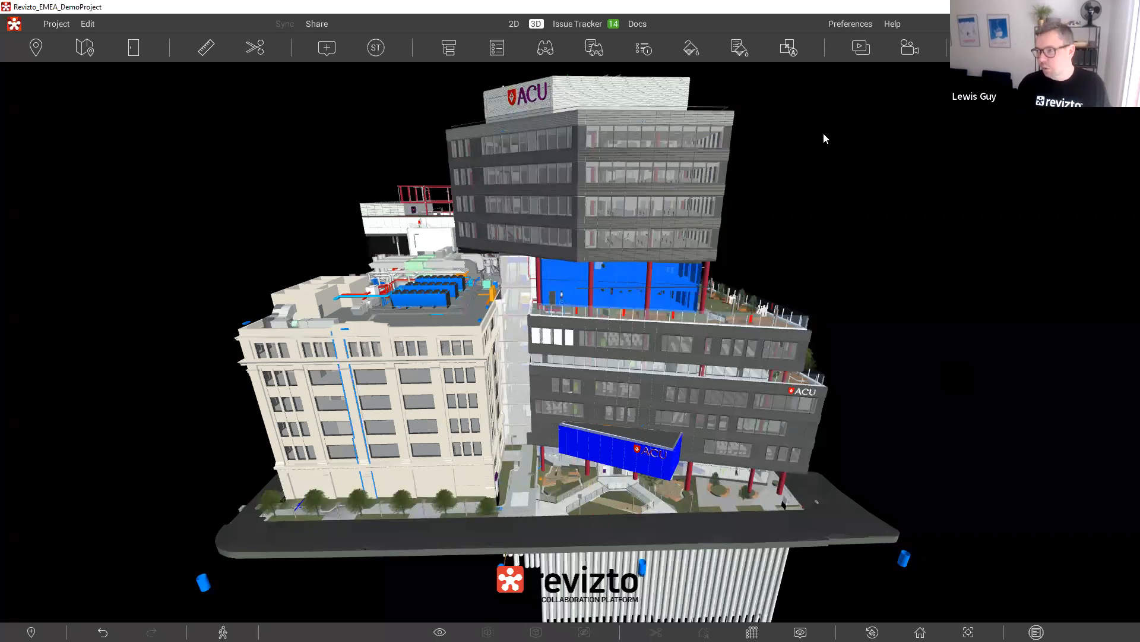
- Start a new clash test in Clash Automation and name it "Ignore Rules"
click(788, 49)
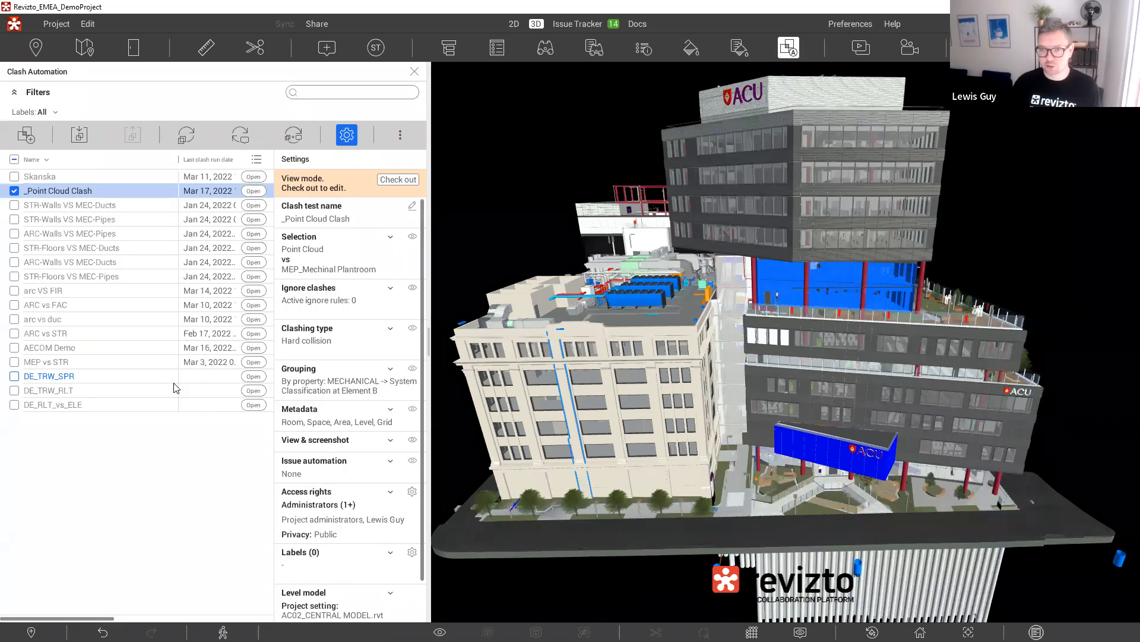
click(26, 137)
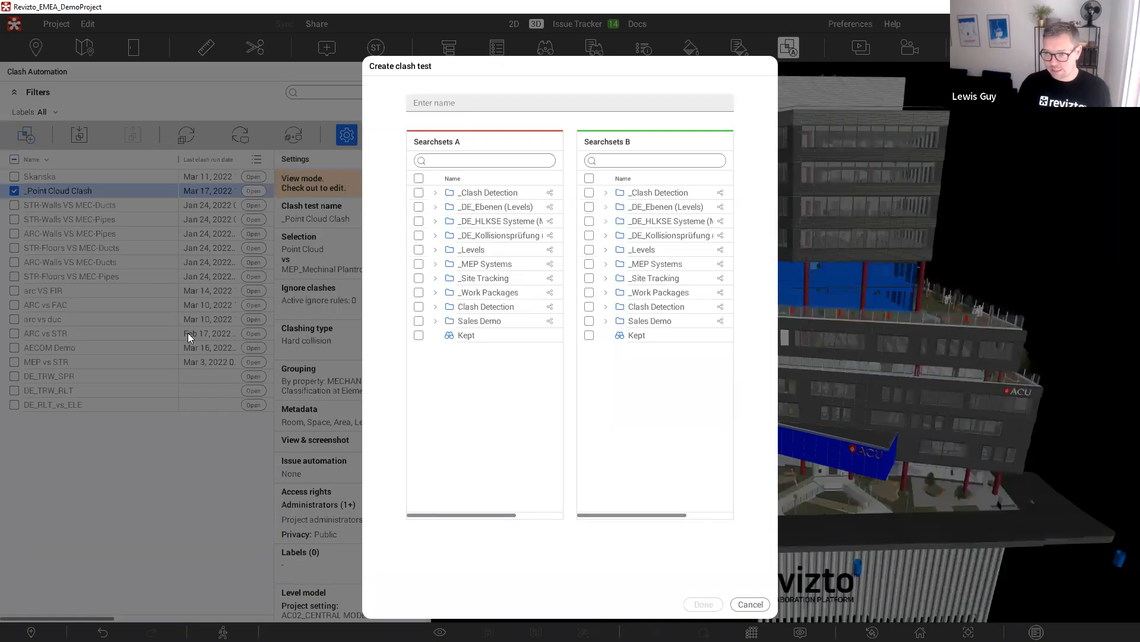
click(466, 101)
text(Ignore R)
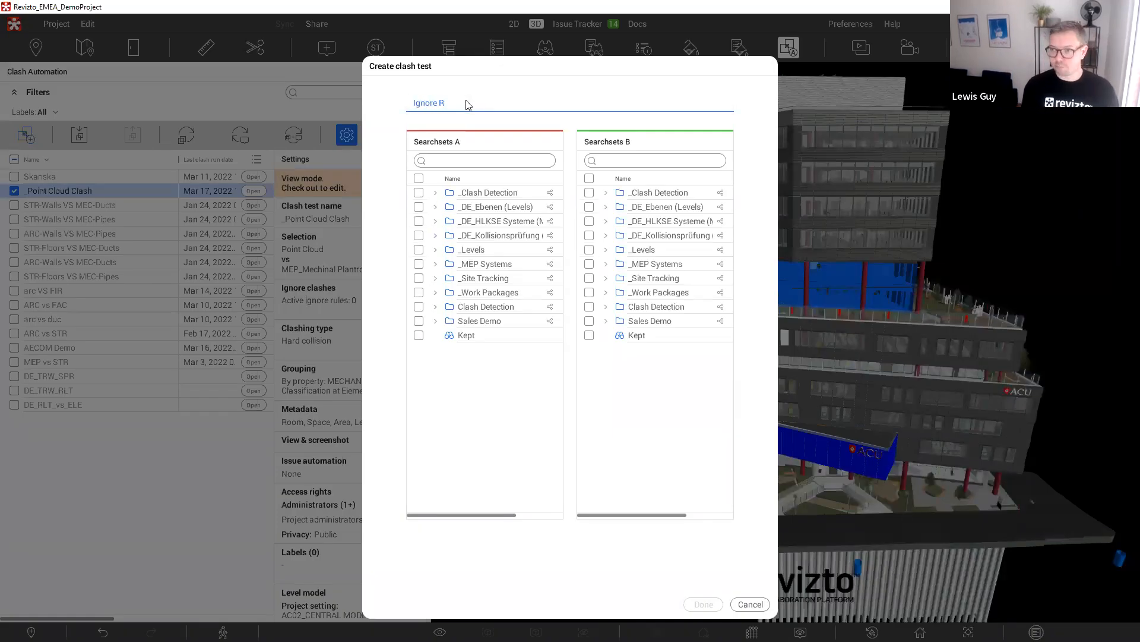
text(ules)
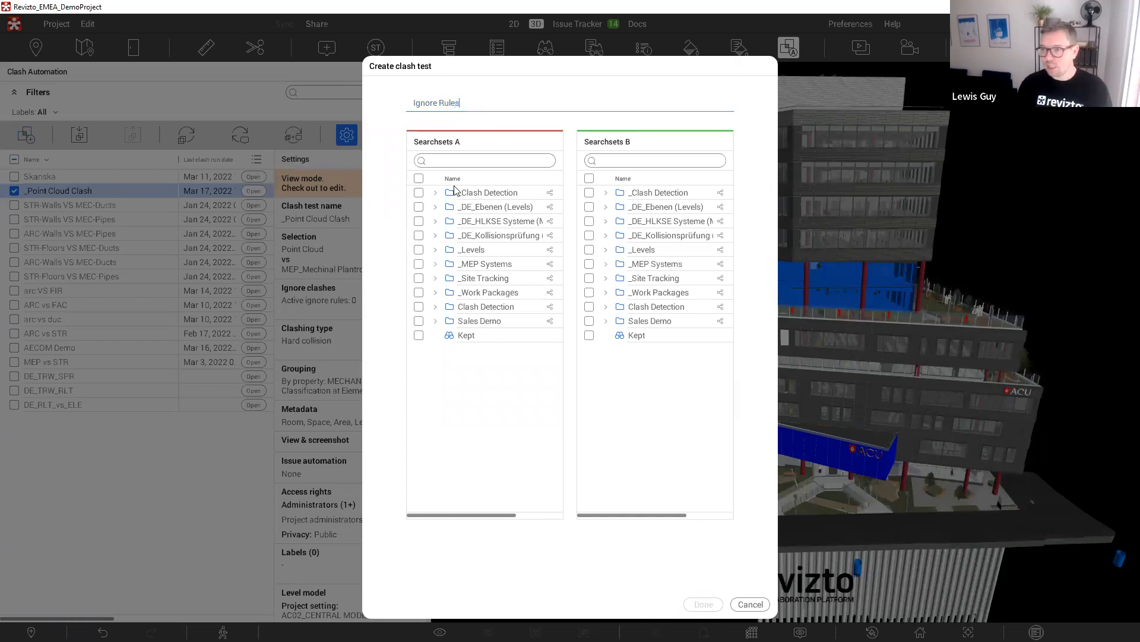
- Create the test with Structural Model in Searchsets A against Mechanical Model in Searchsets B, without importing settings from another test
click(437, 192)
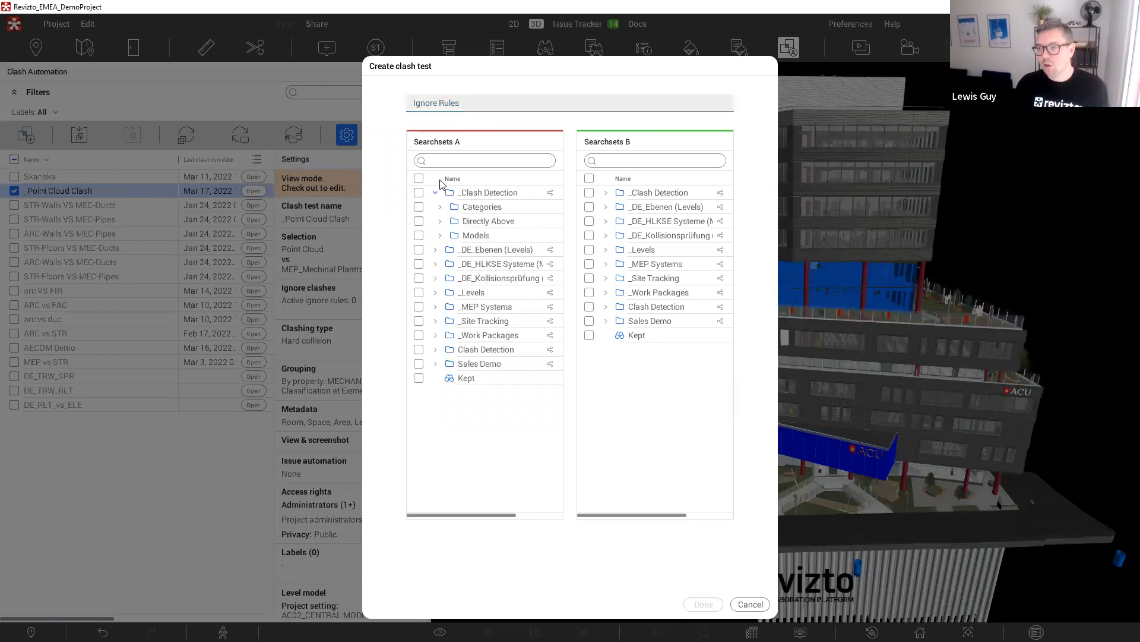
click(440, 236)
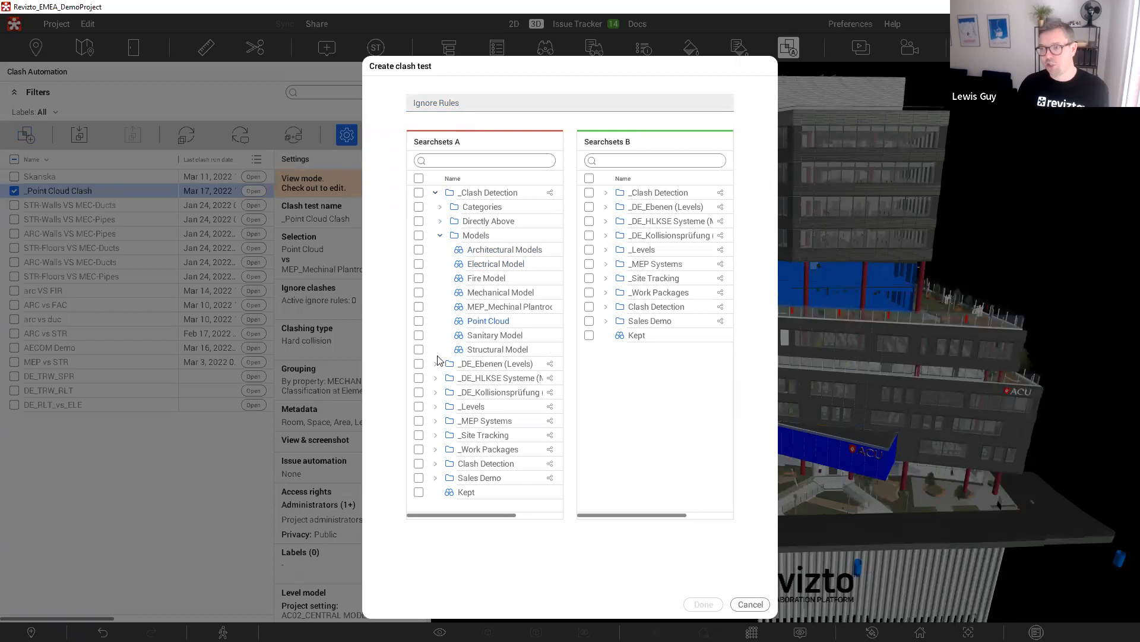
click(419, 350)
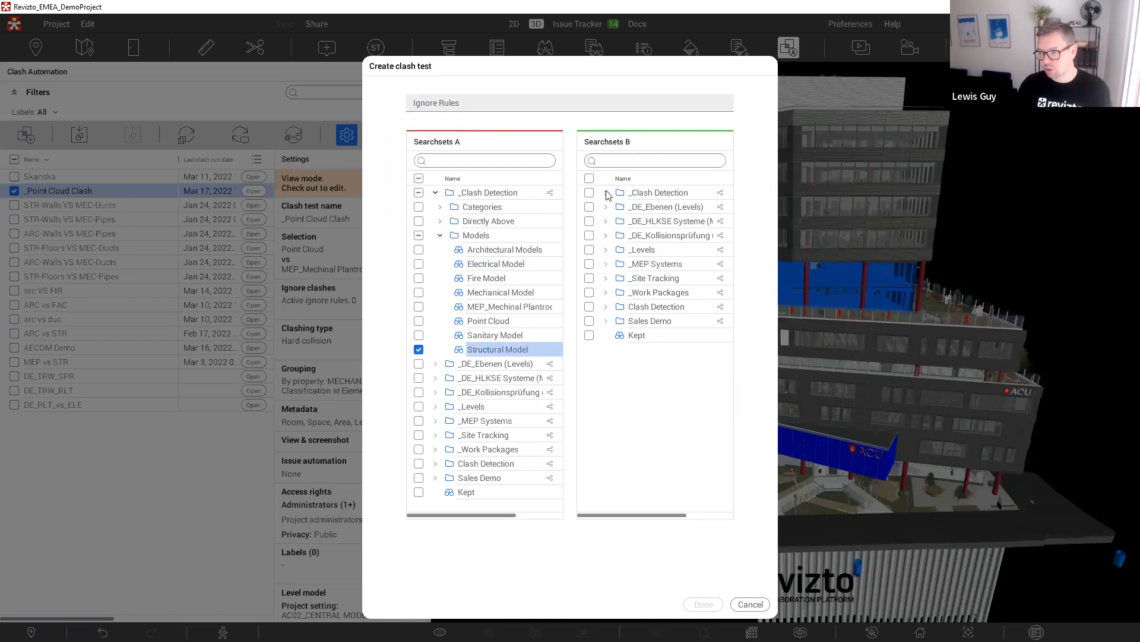
click(606, 192)
click(612, 236)
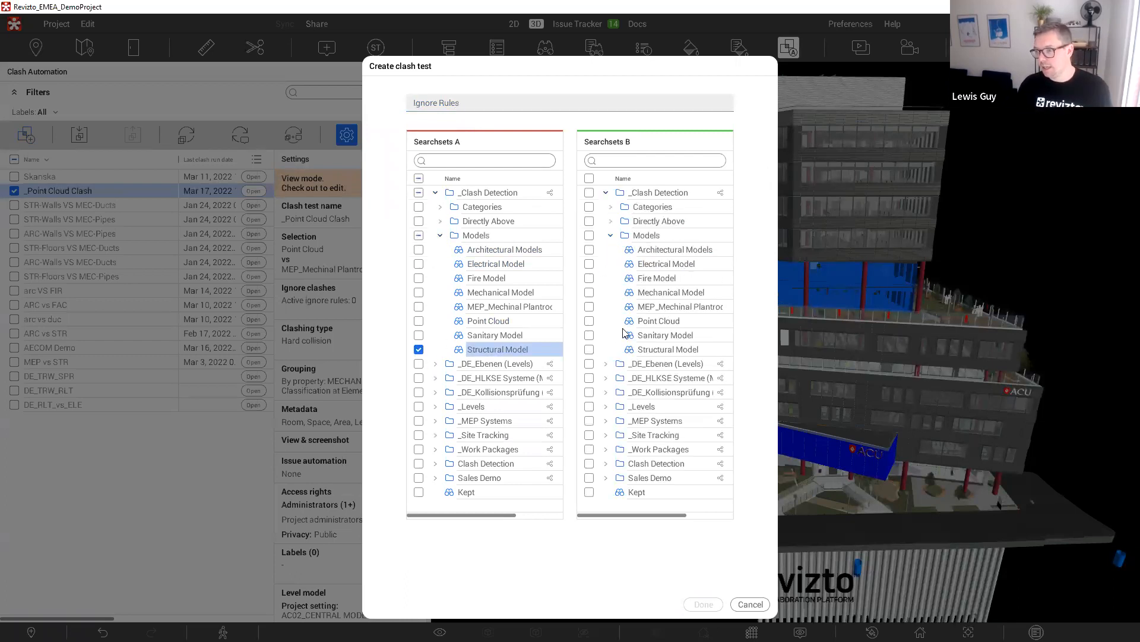
click(589, 292)
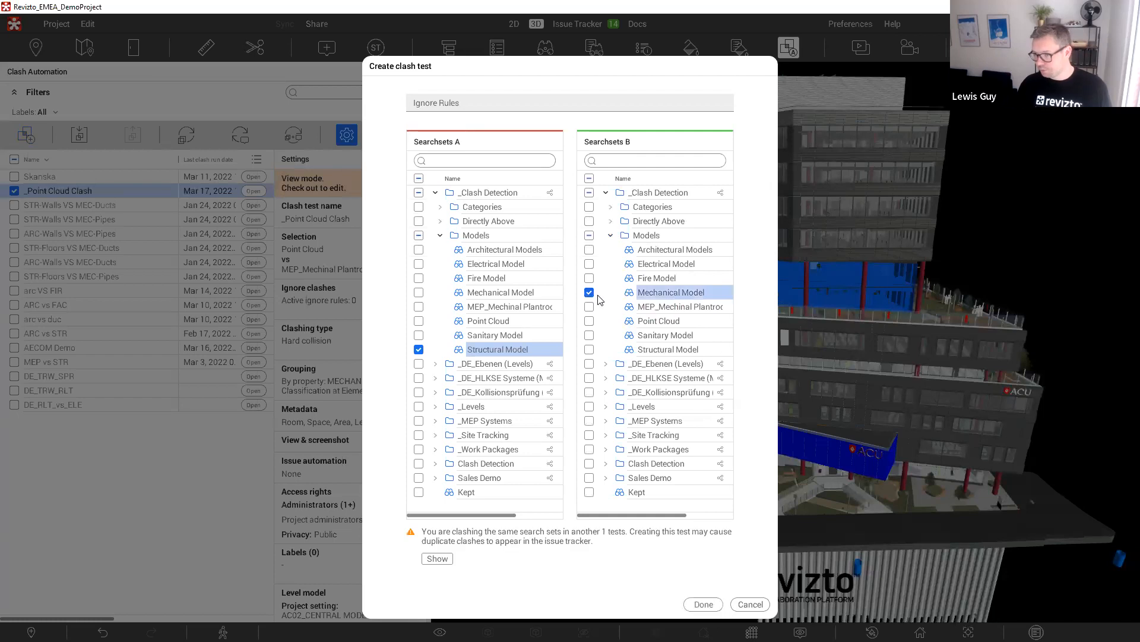
click(688, 606)
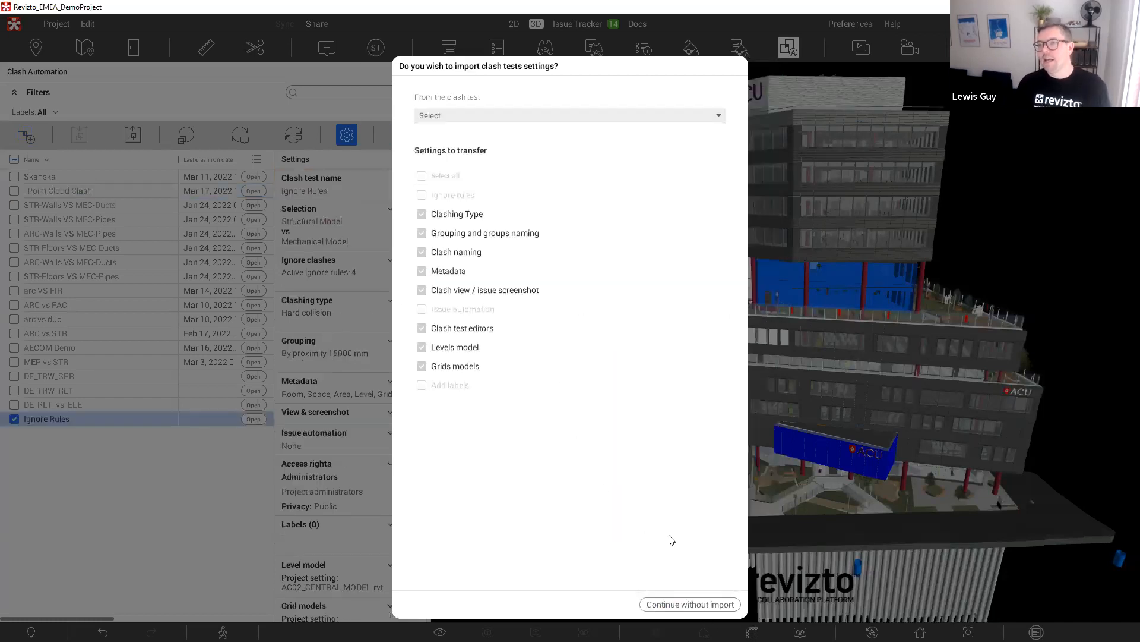
click(701, 607)
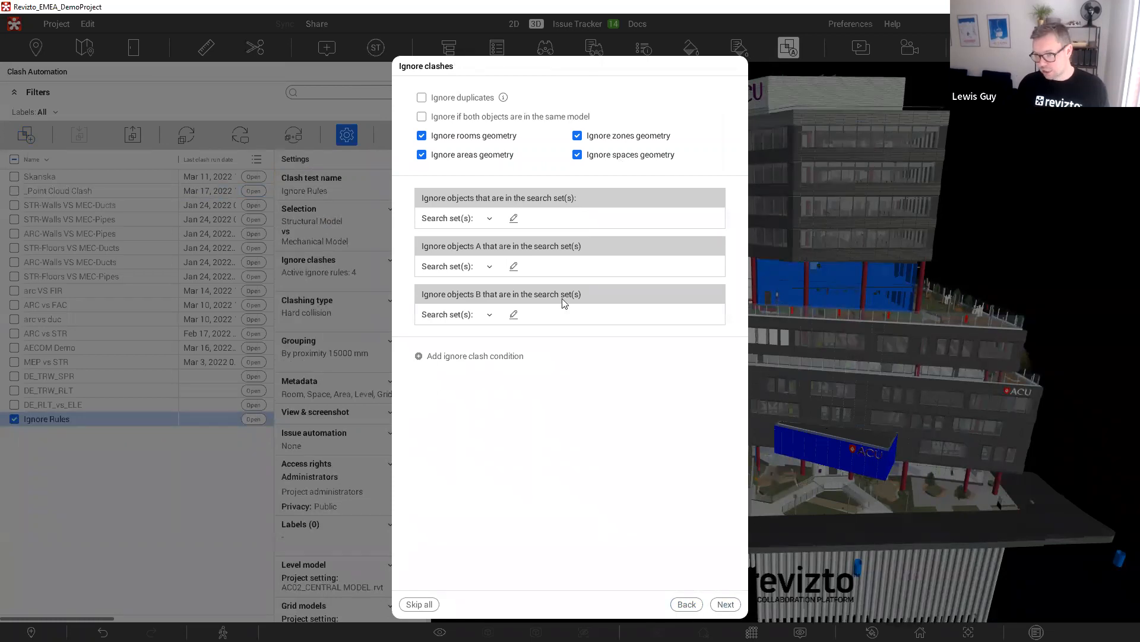
- Keep the default ignore and clashing type settings, and replace the proximity grouping with grouping by Level and by Room
click(730, 610)
click(726, 604)
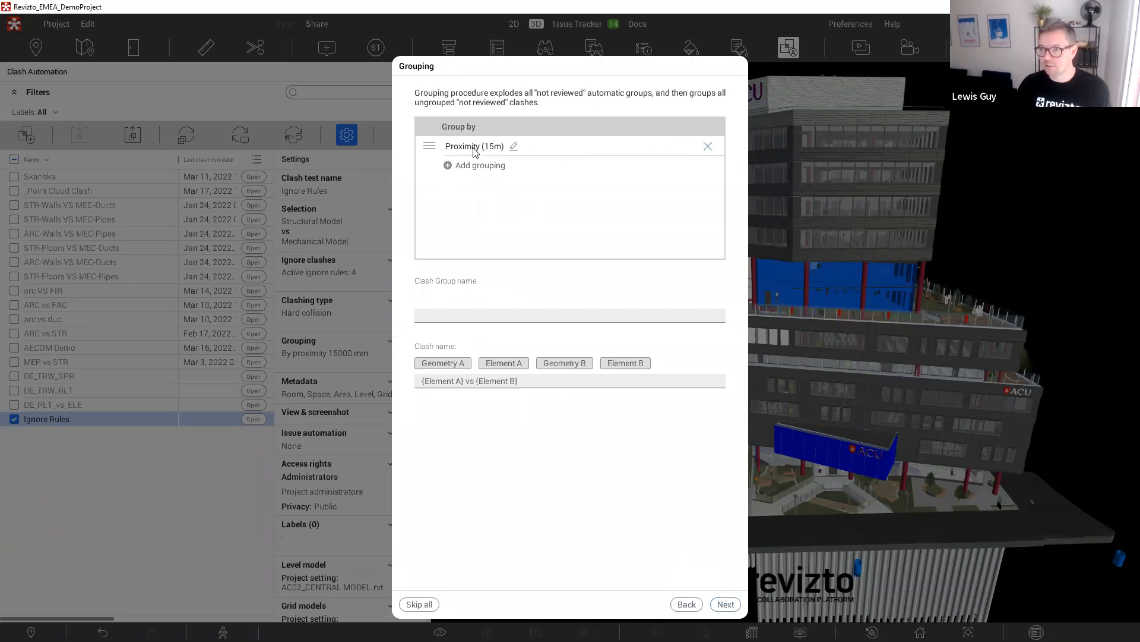
click(707, 146)
click(493, 148)
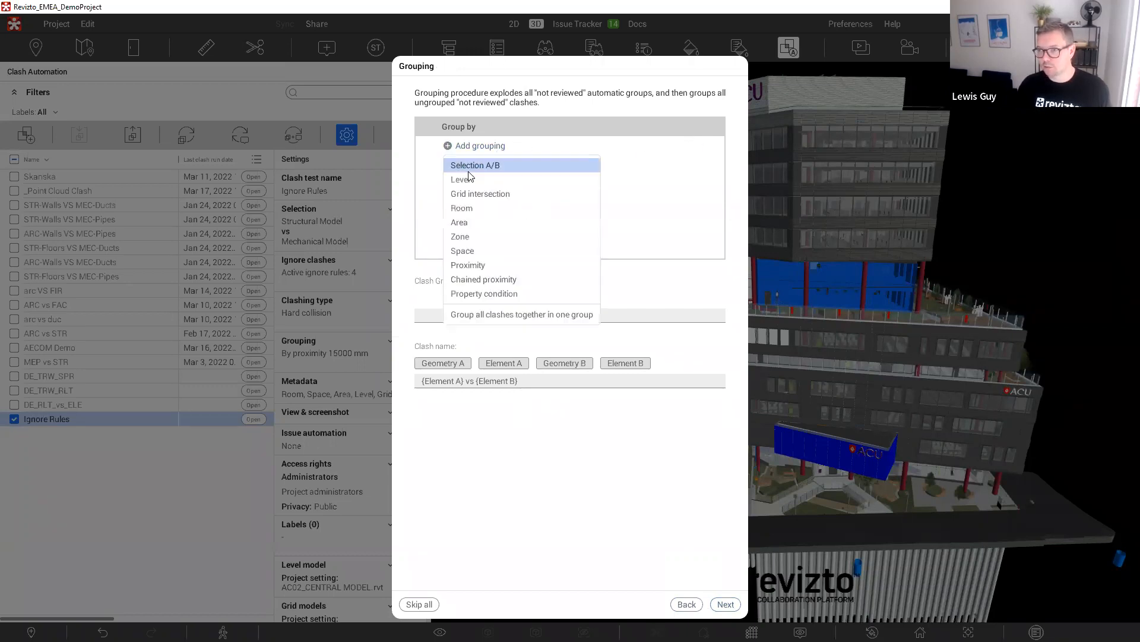
click(472, 175)
click(472, 176)
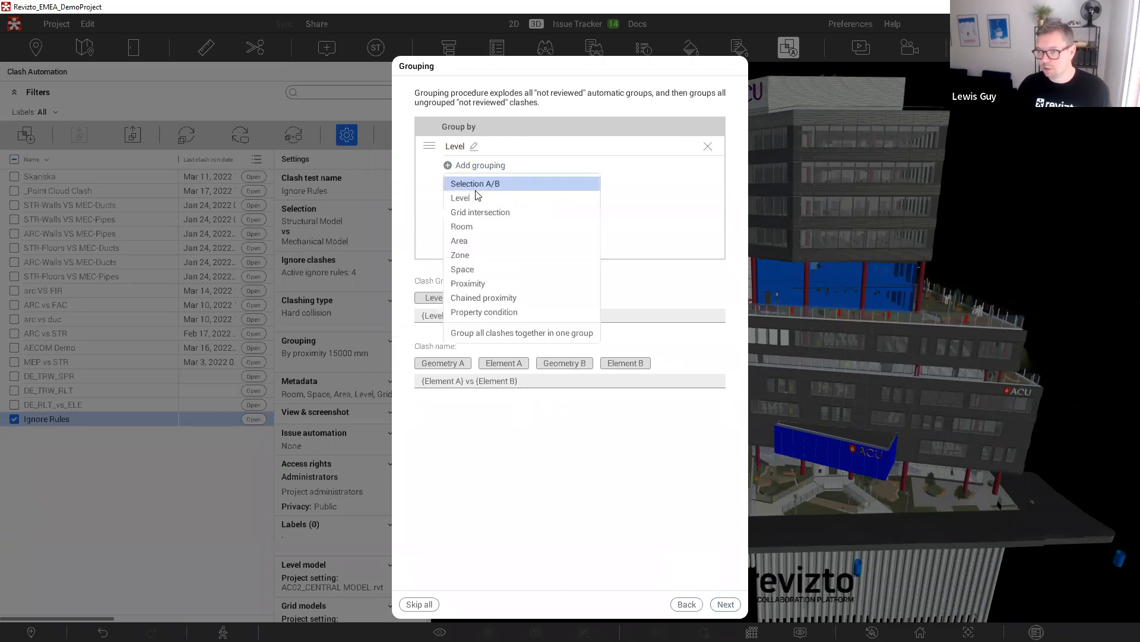
click(467, 225)
- Finish the test setup with the default issue automation settings and run clash detection on the Ignore Rules test
click(727, 605)
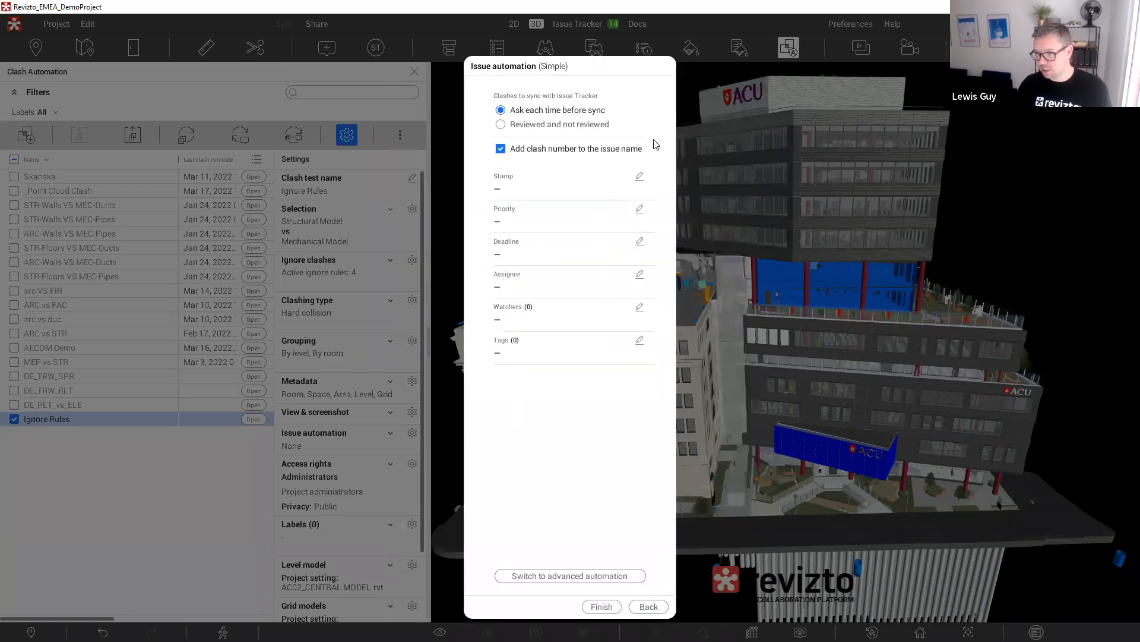
click(601, 607)
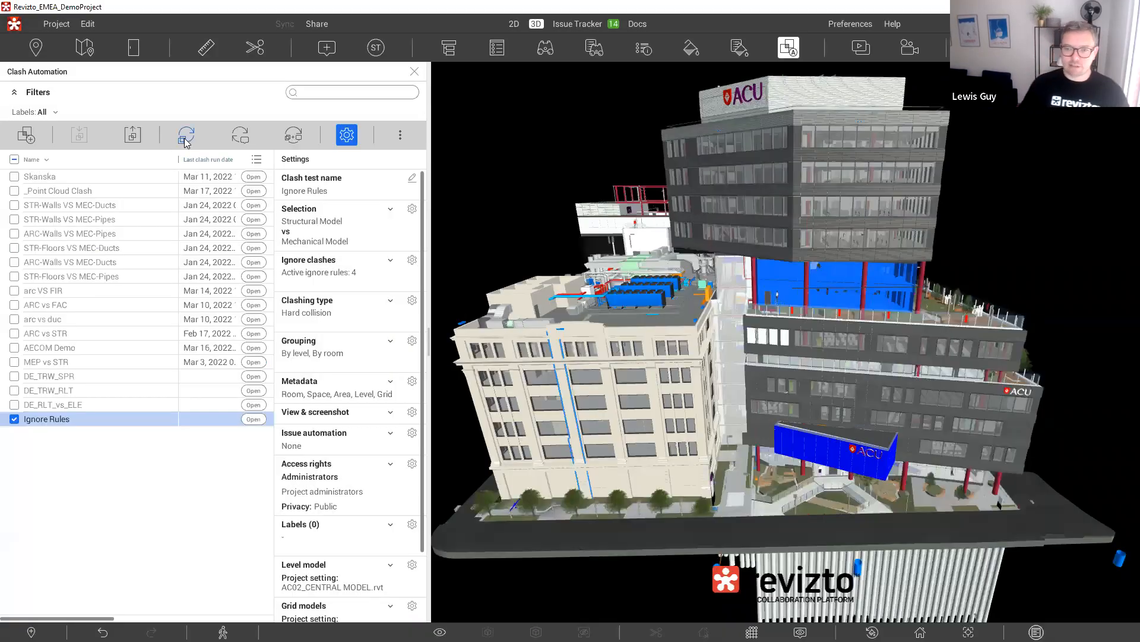
click(185, 137)
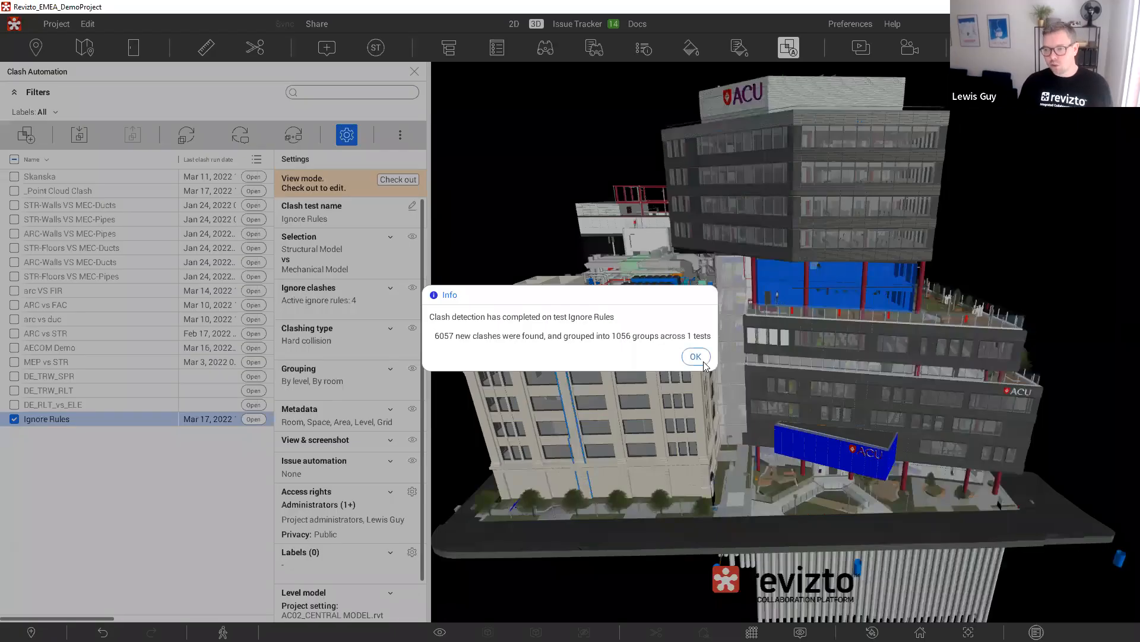
click(703, 361)
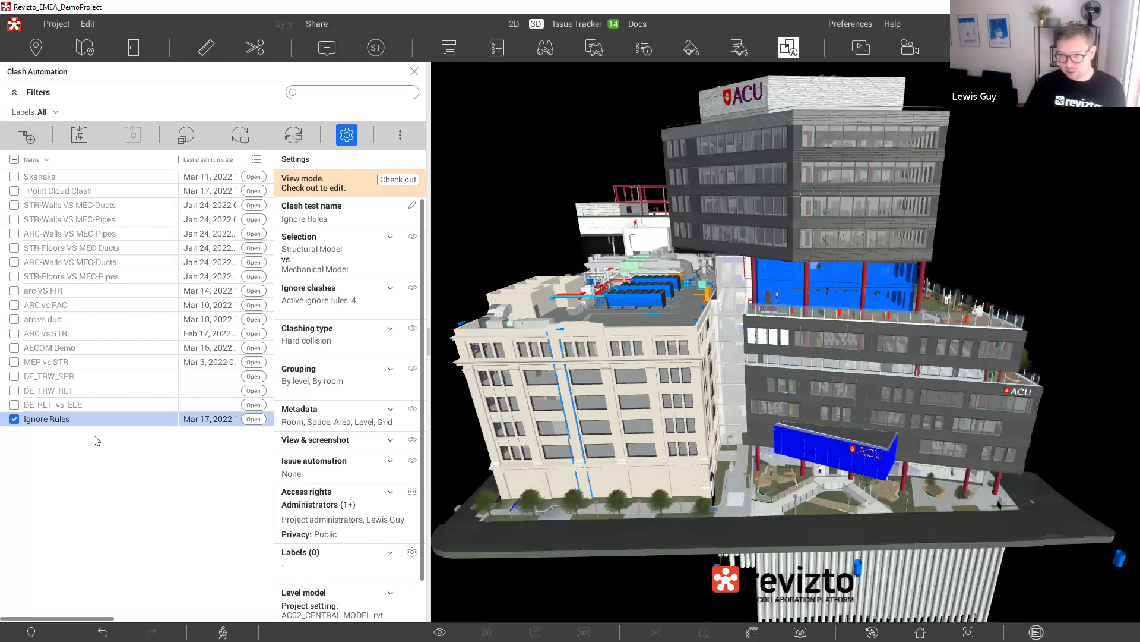
- Check out the Ignore Rules test for editing and widen the Clash Automation window to show the clash and group count columns
click(398, 180)
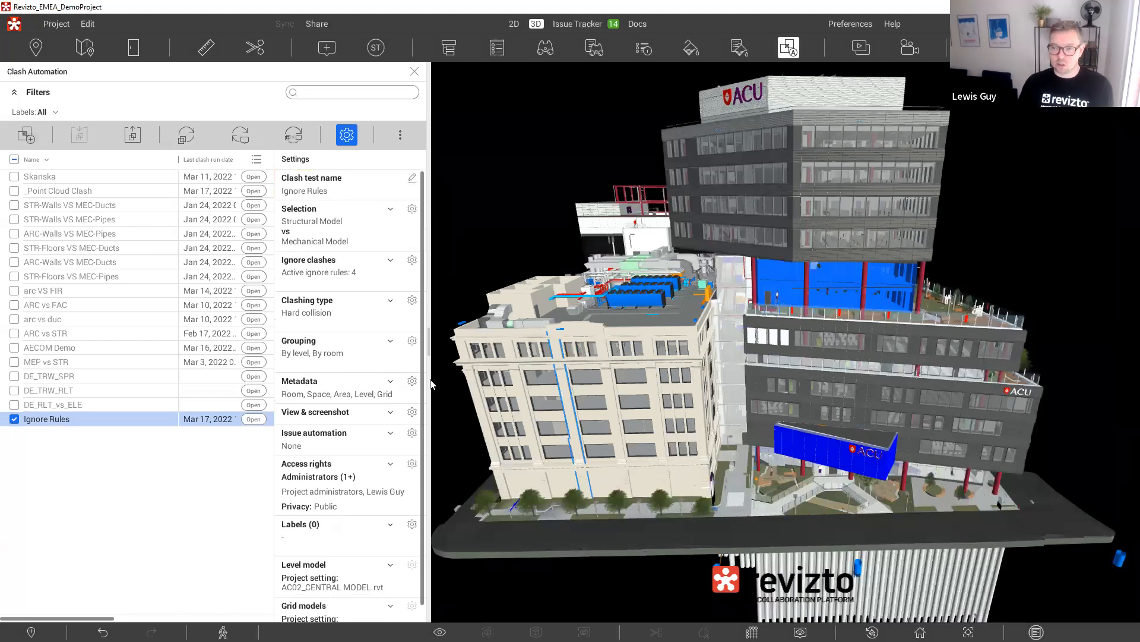
drag(427, 326, 576, 327)
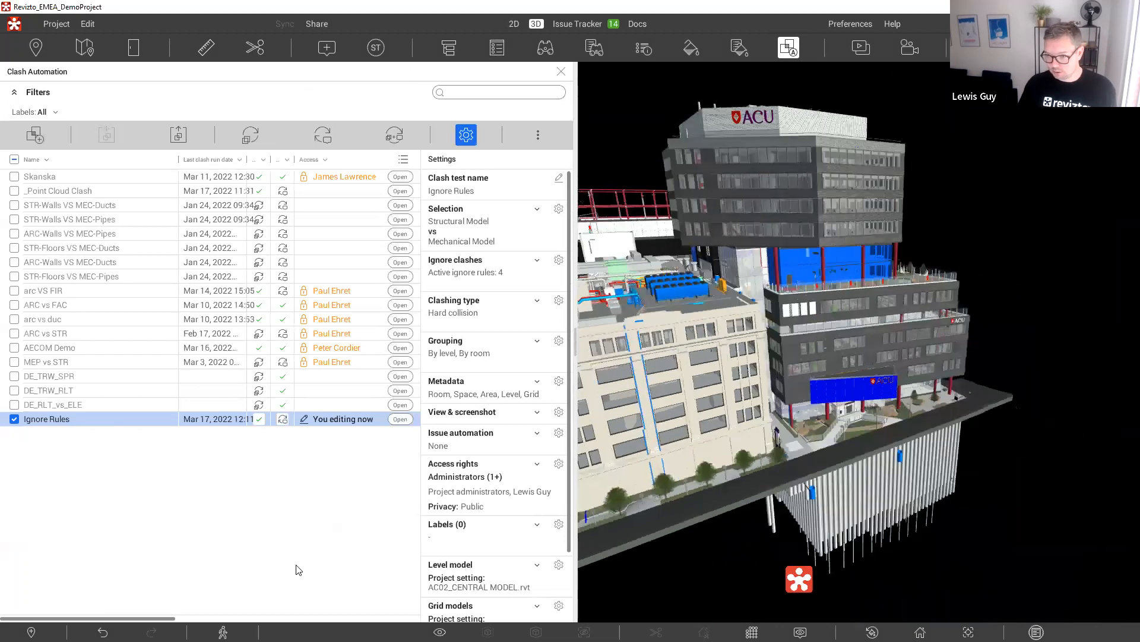
drag(576, 331, 726, 331)
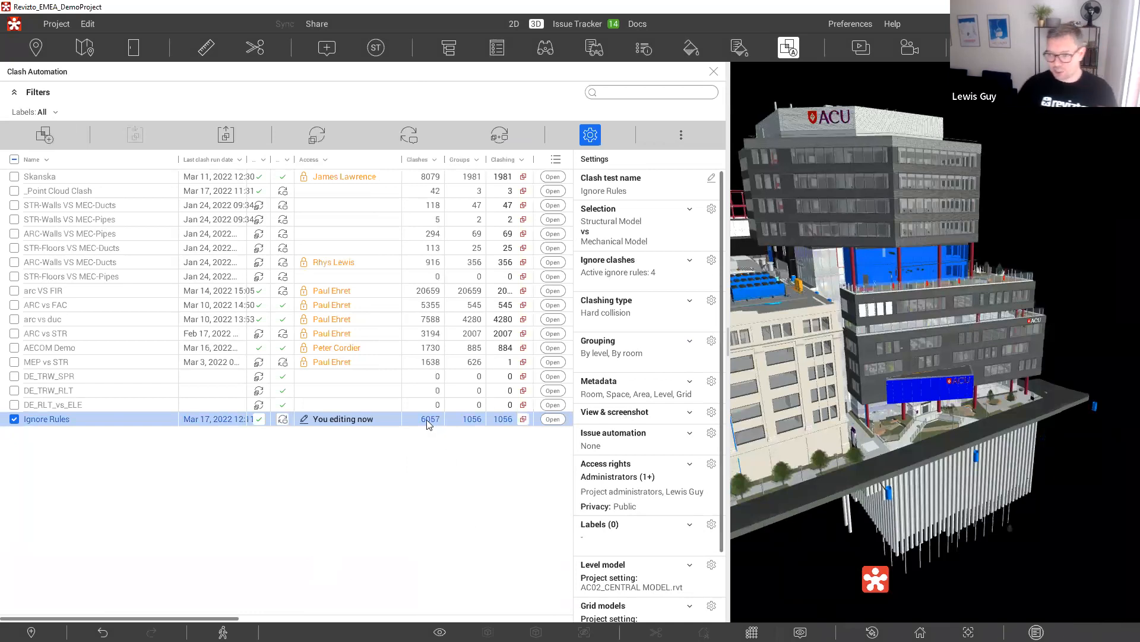
- Add an ignore rule for objects in the MEC-Insulation search set from the _Clash Detection categories, and rerun the Ignore Rules test
click(711, 261)
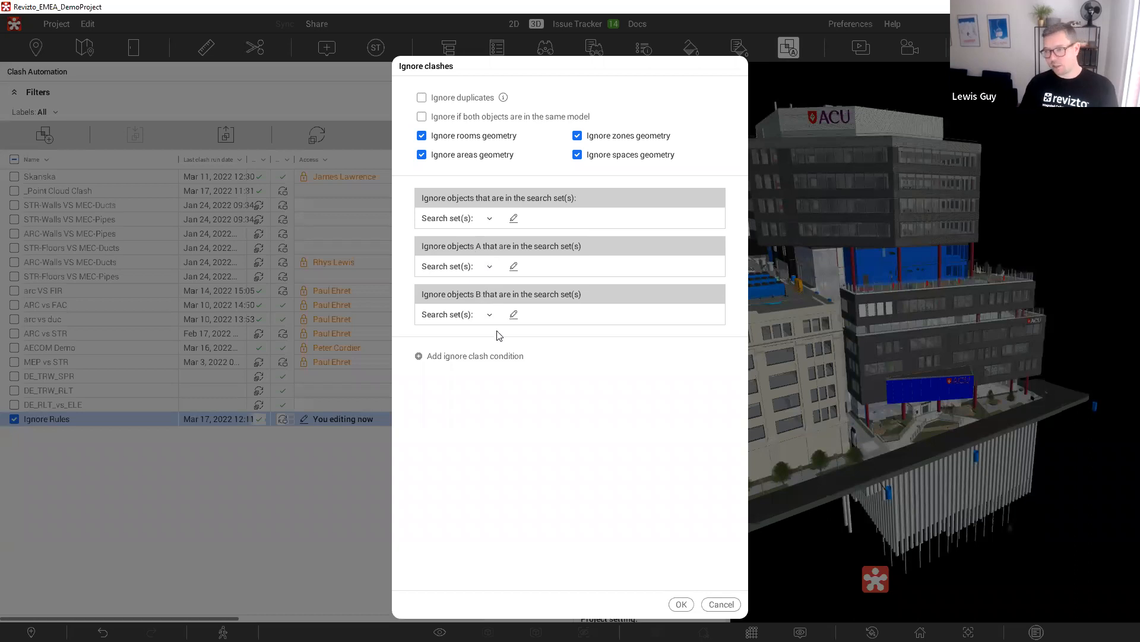
click(514, 219)
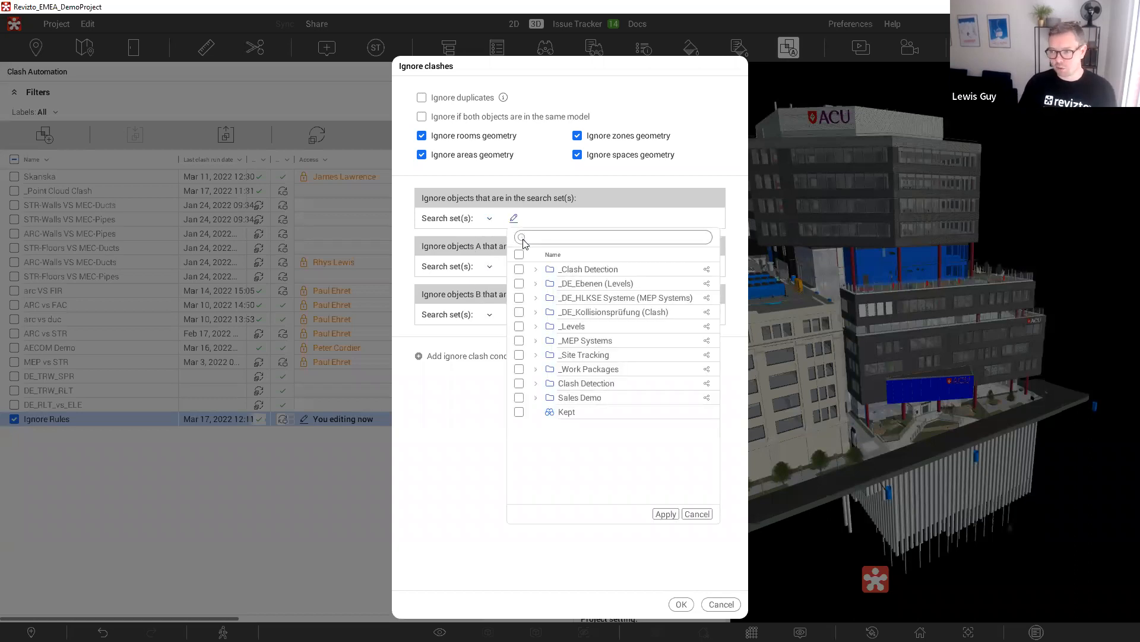
click(535, 270)
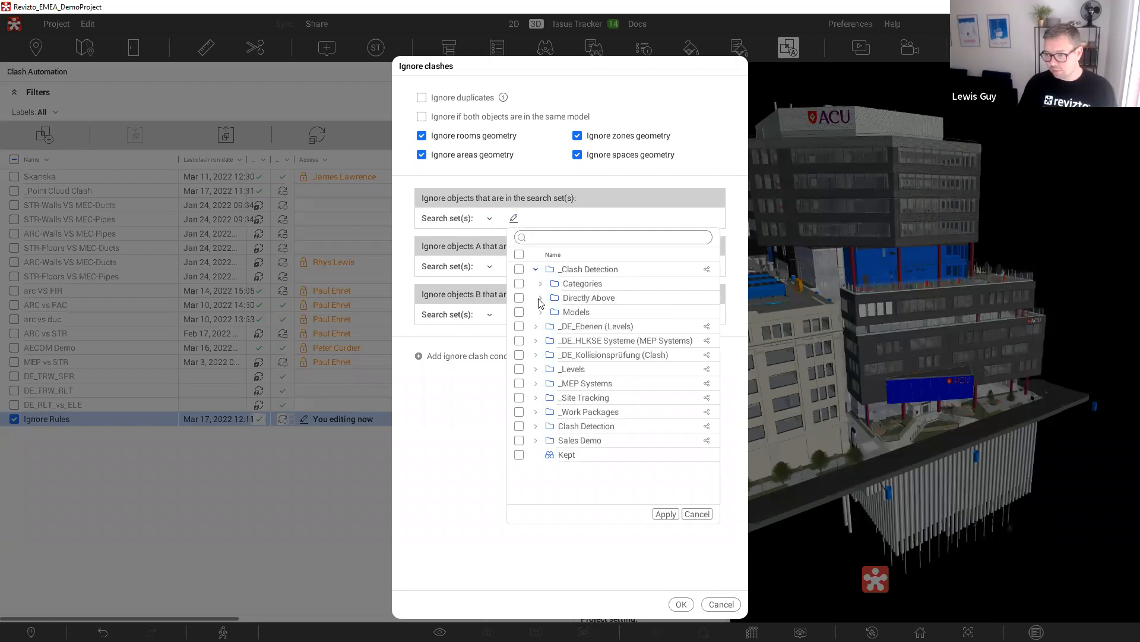
click(540, 283)
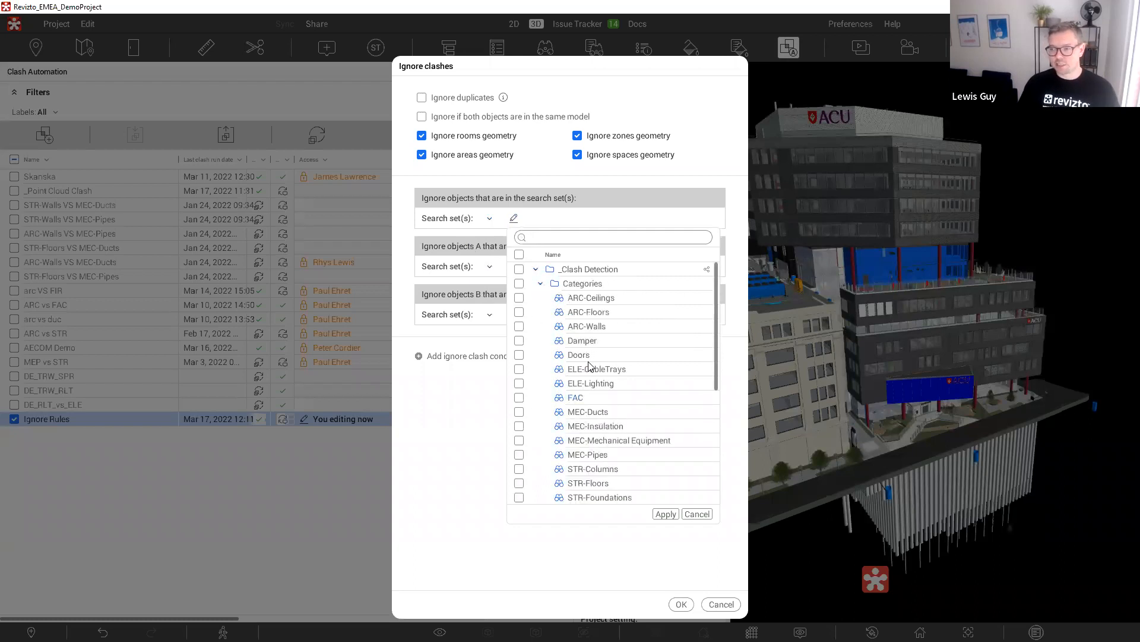
click(573, 426)
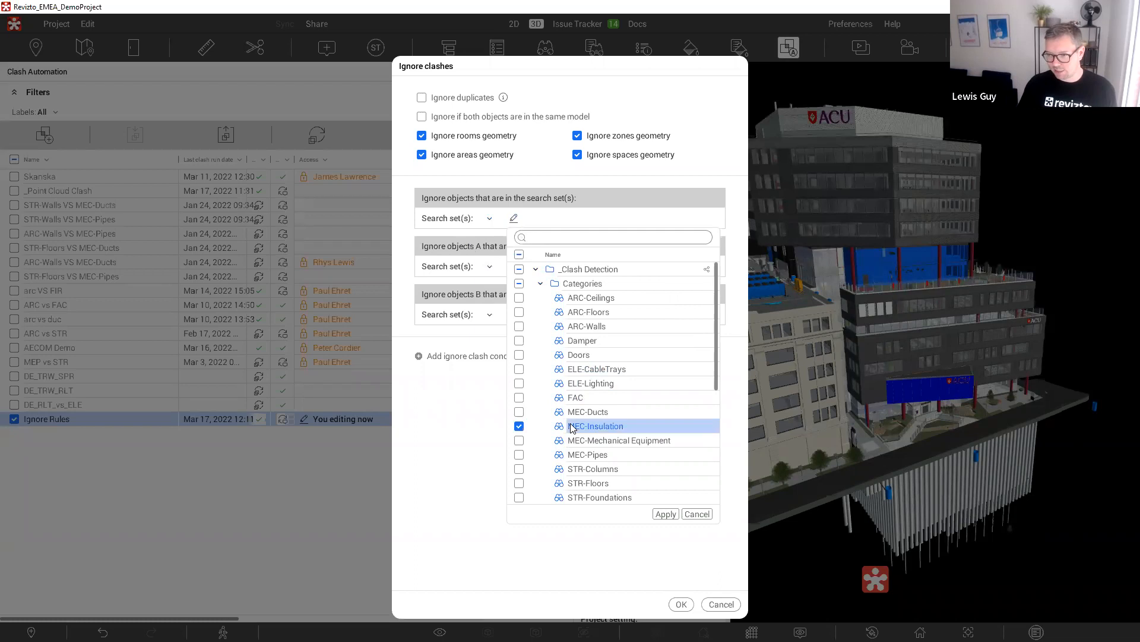
click(666, 514)
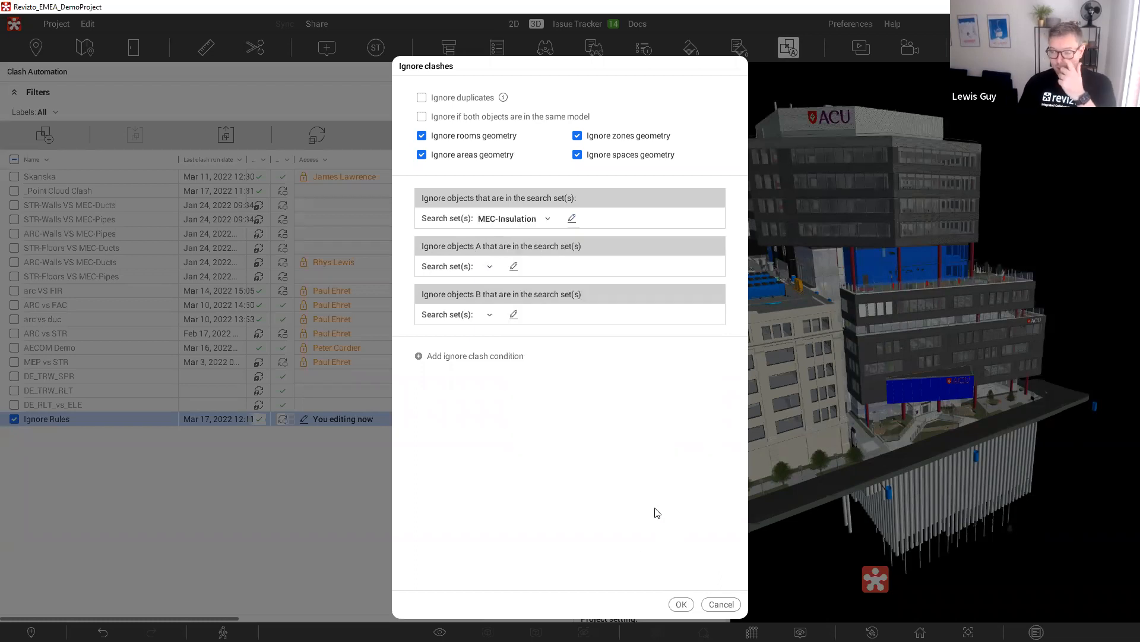
click(681, 604)
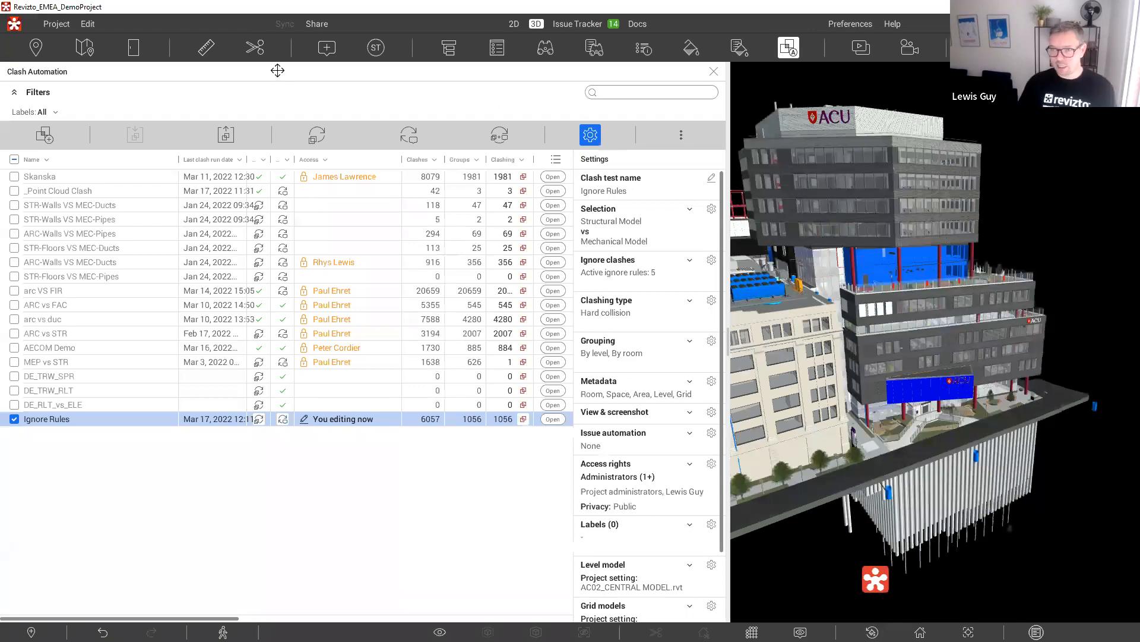
click(319, 141)
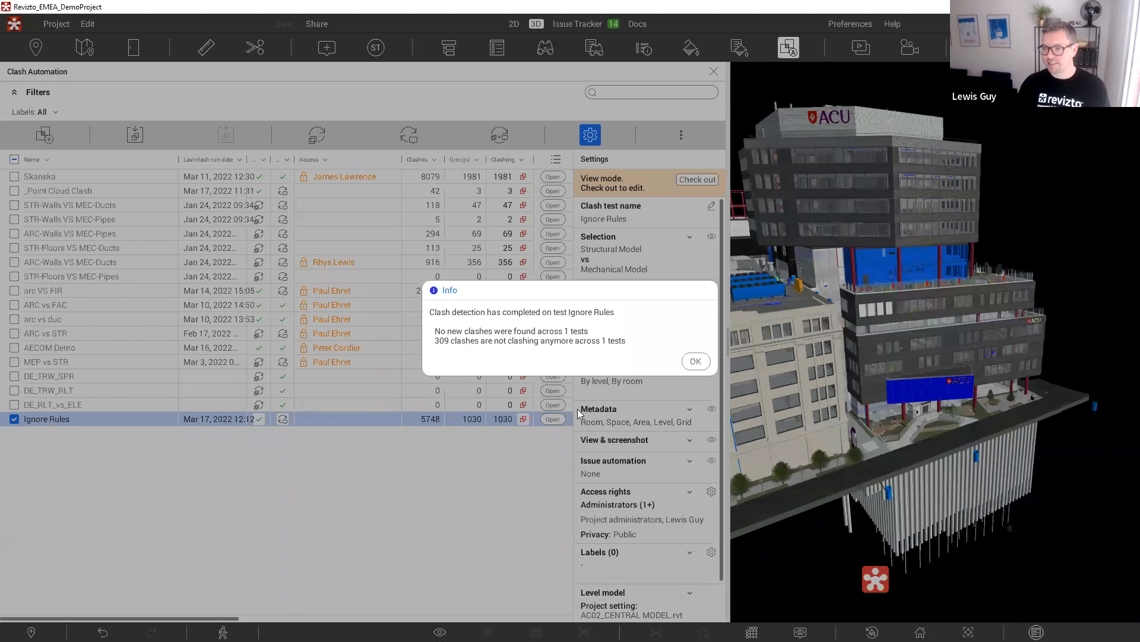
click(696, 362)
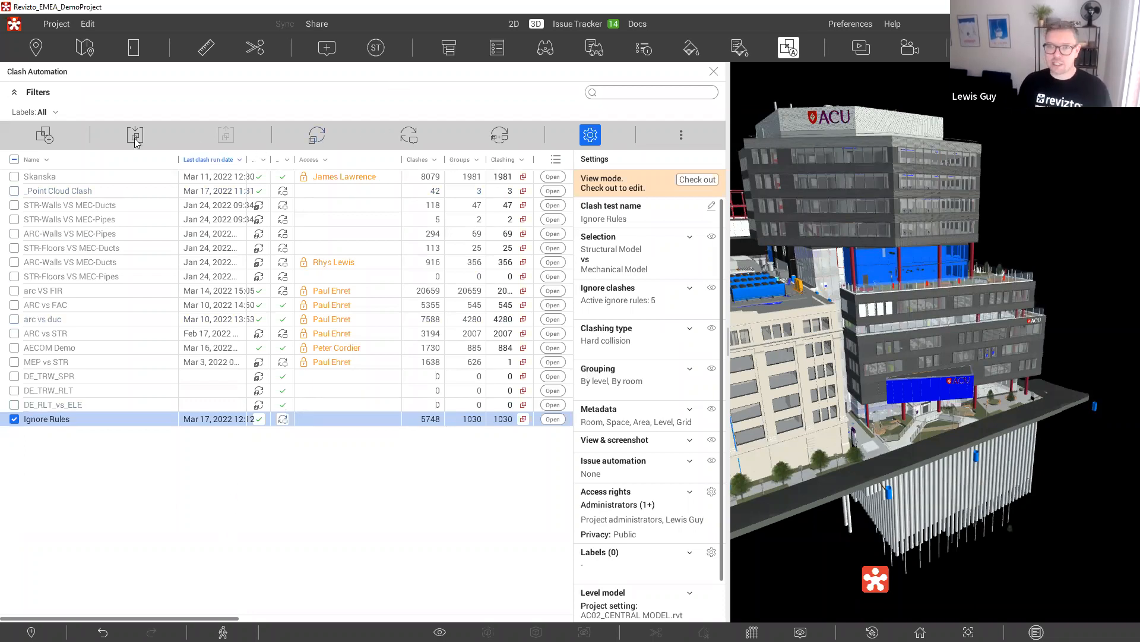
- Start another new clash test and name it "Directly Above"
click(44, 136)
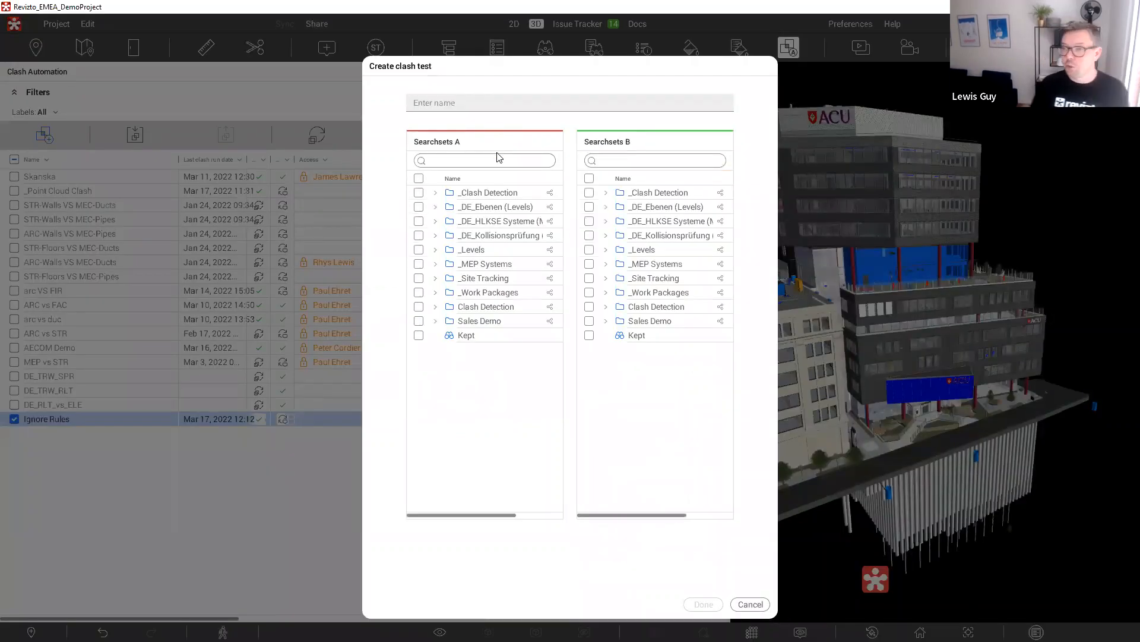
click(457, 102)
text(Directly)
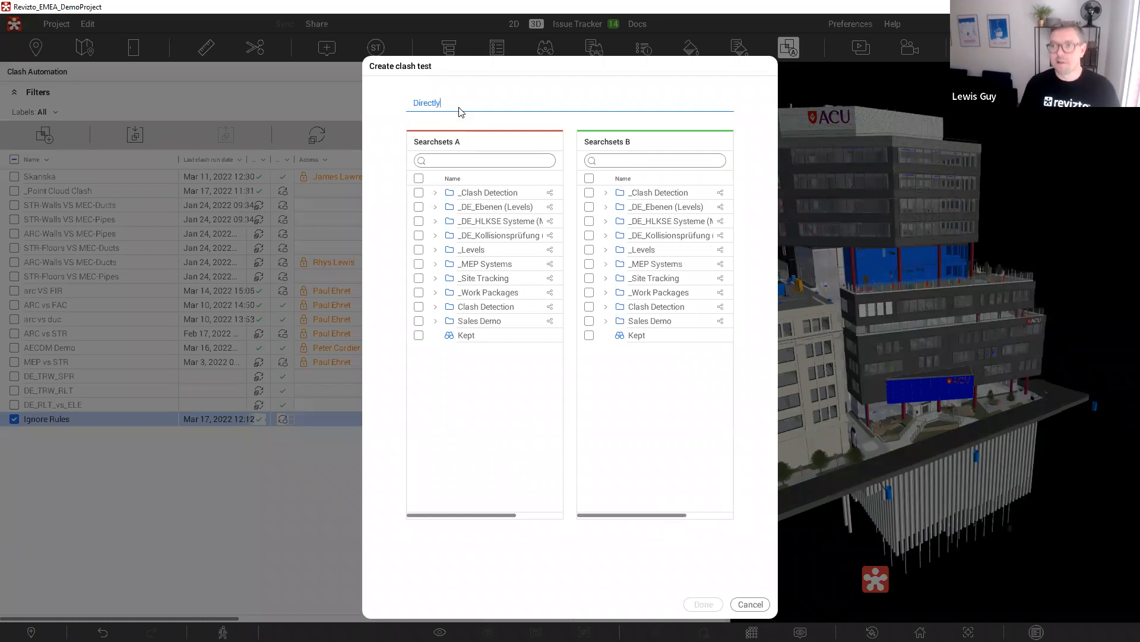
text( AB)
key(BackSpace)
key(BackSpace)
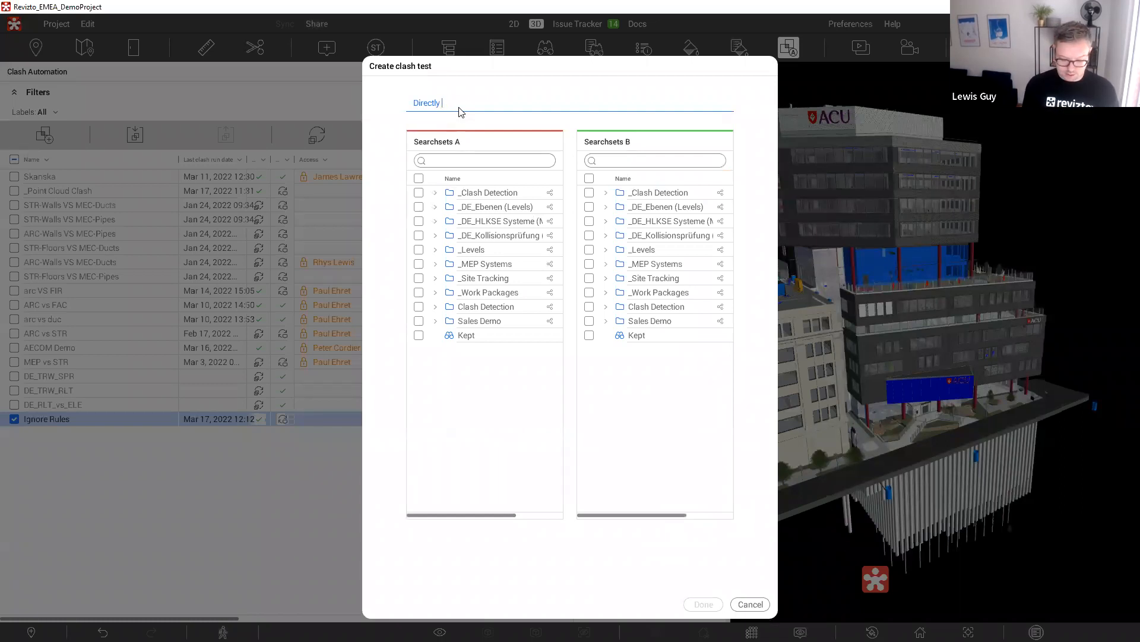
text(Above)
key(Return)
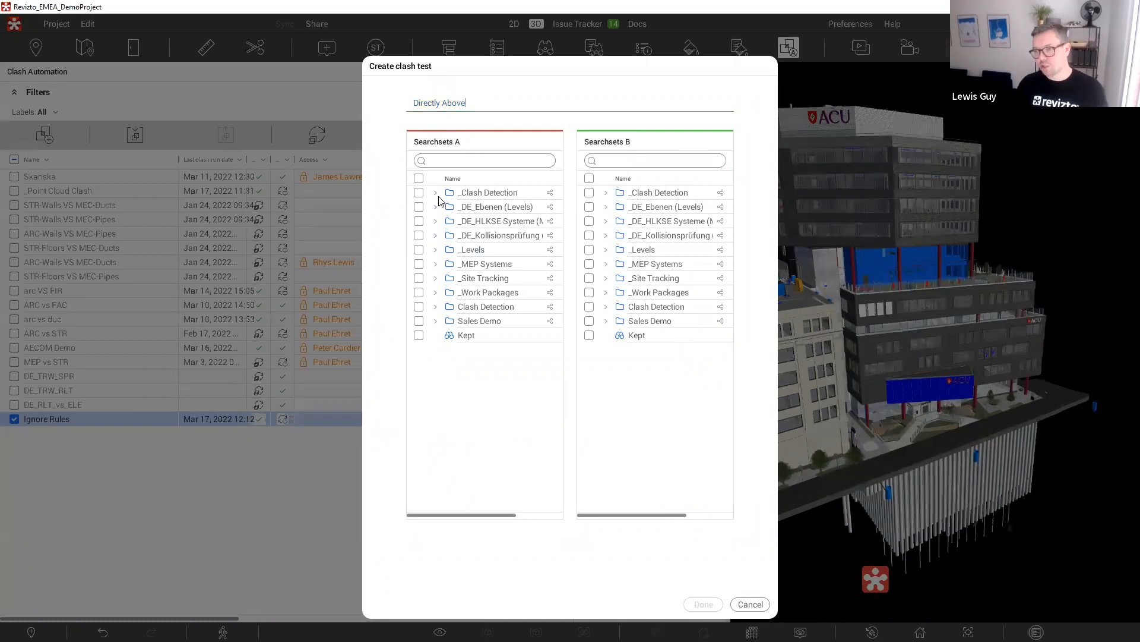
- Create the test with ARC-Ceilings in Searchsets A against STR-Floors in Searchsets B, without importing settings from another test
click(435, 193)
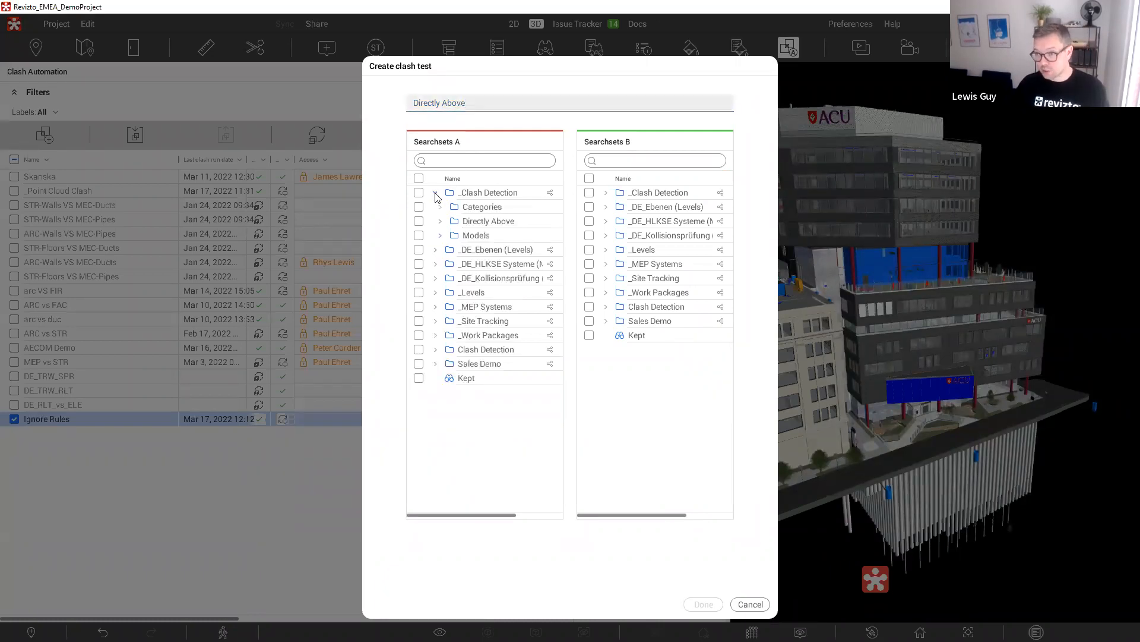
click(440, 207)
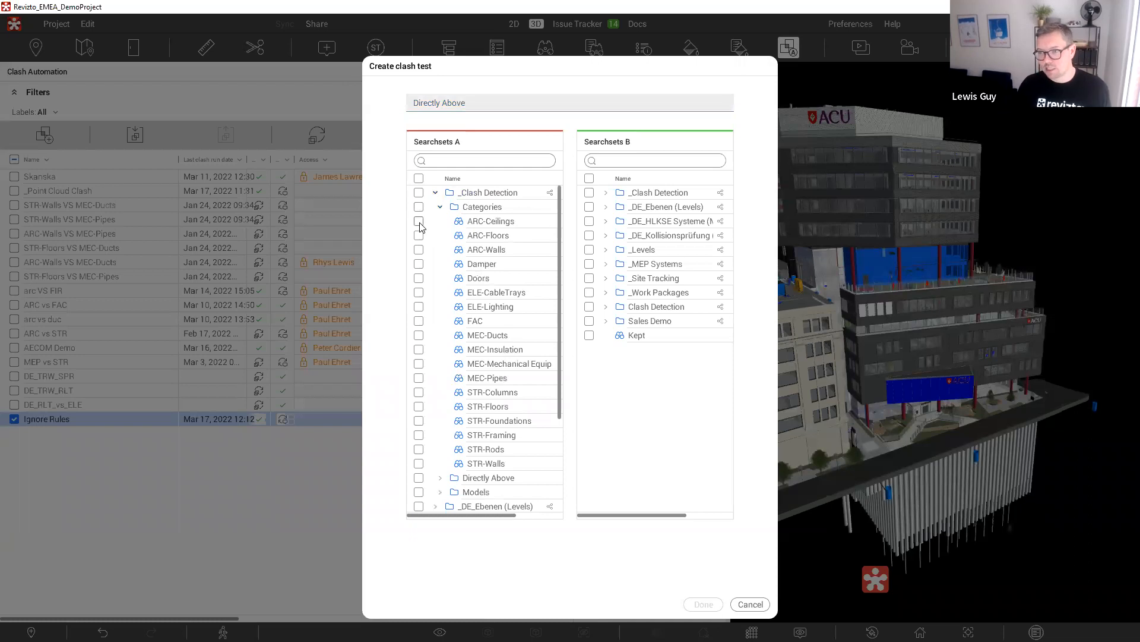
click(419, 221)
click(606, 193)
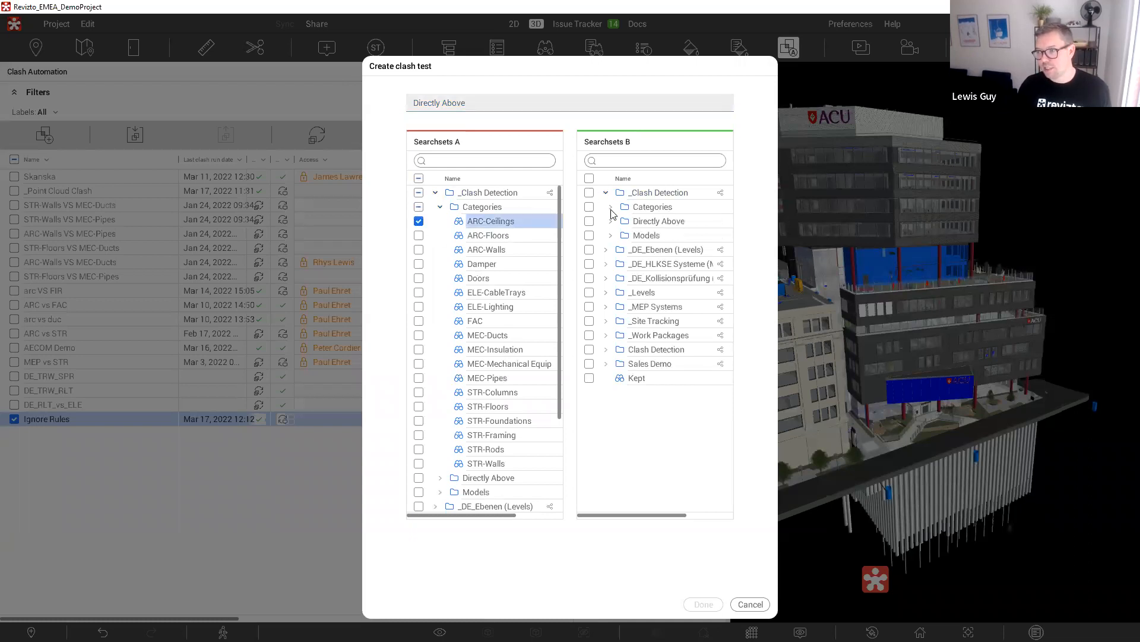
click(611, 207)
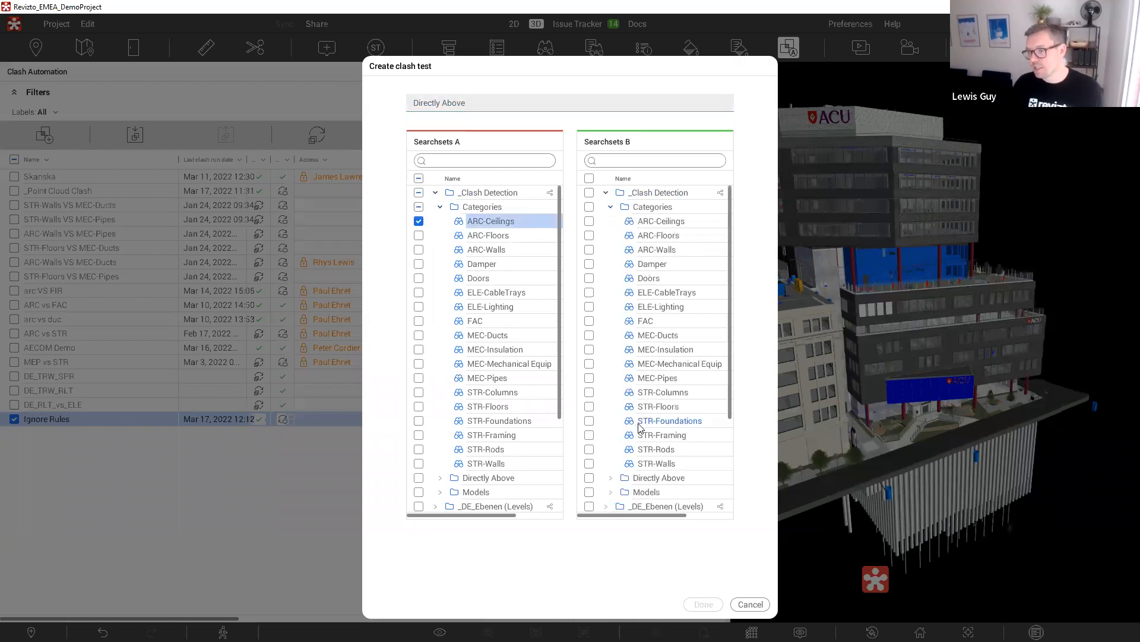
click(658, 410)
click(716, 604)
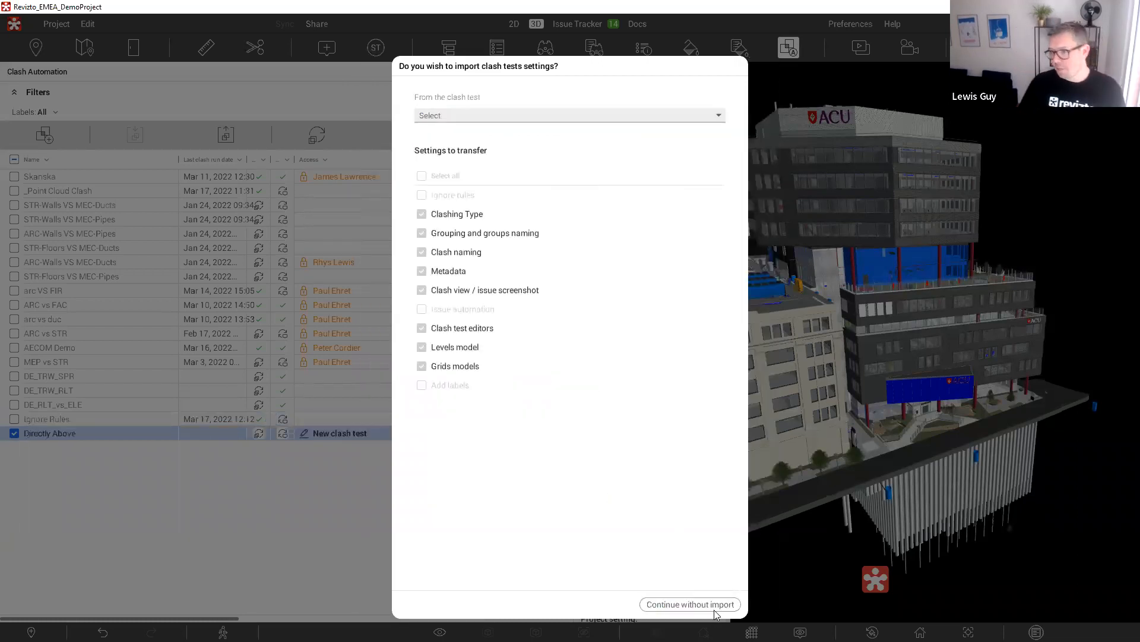
click(713, 605)
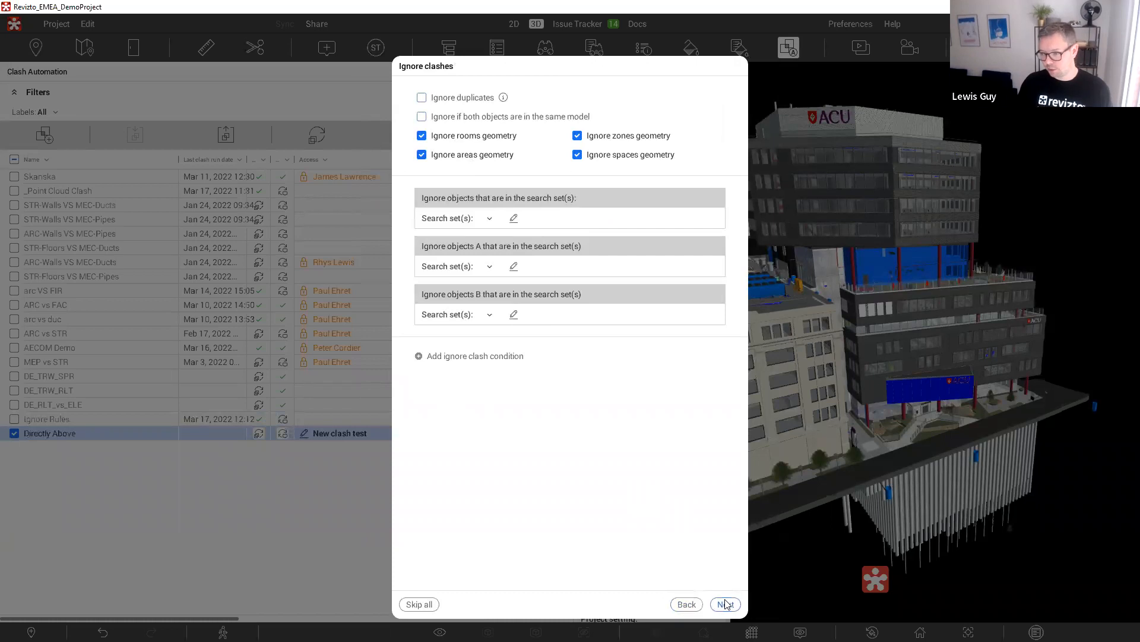
- Keep the default ignore rules and set the clashing type to Directly above, with surface Top A to bottom B and clearance .250 m
click(727, 604)
click(453, 226)
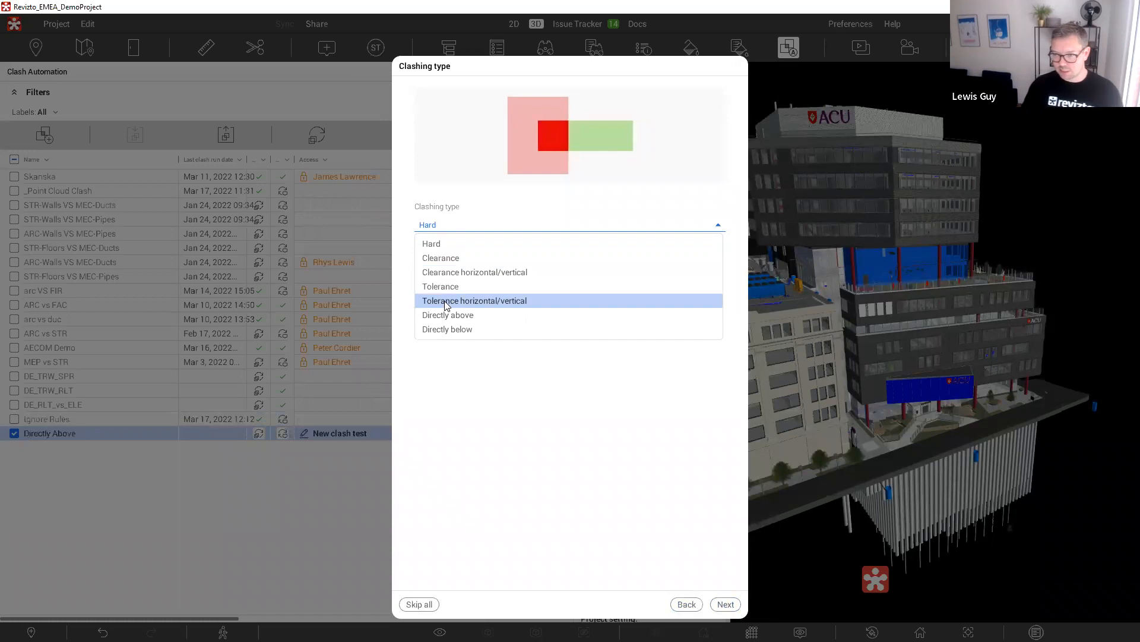
click(466, 315)
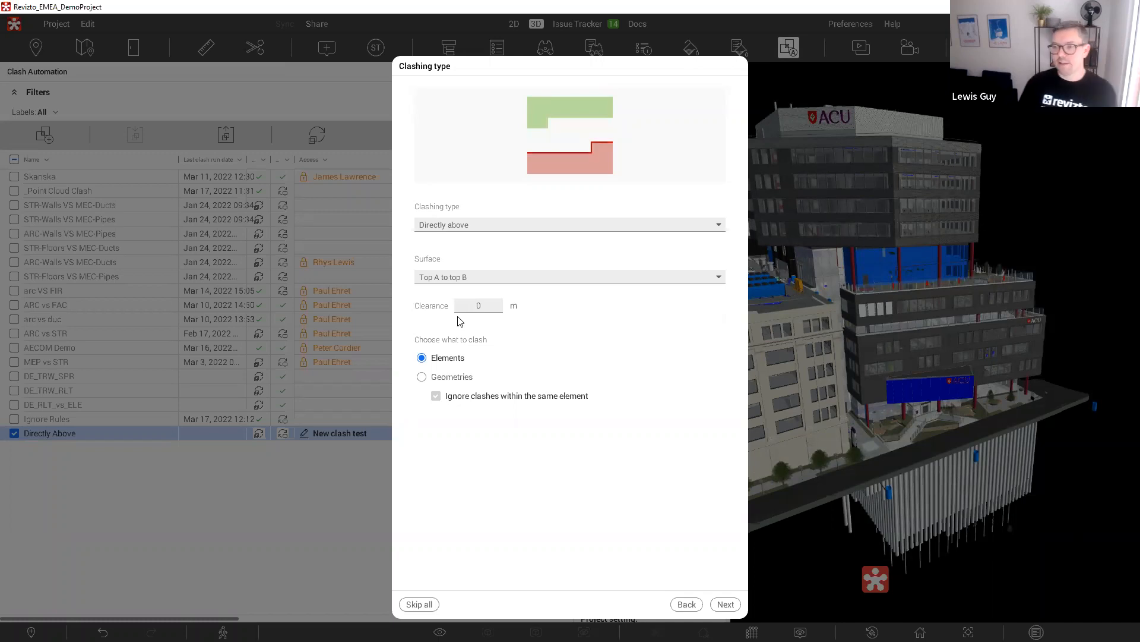
click(451, 281)
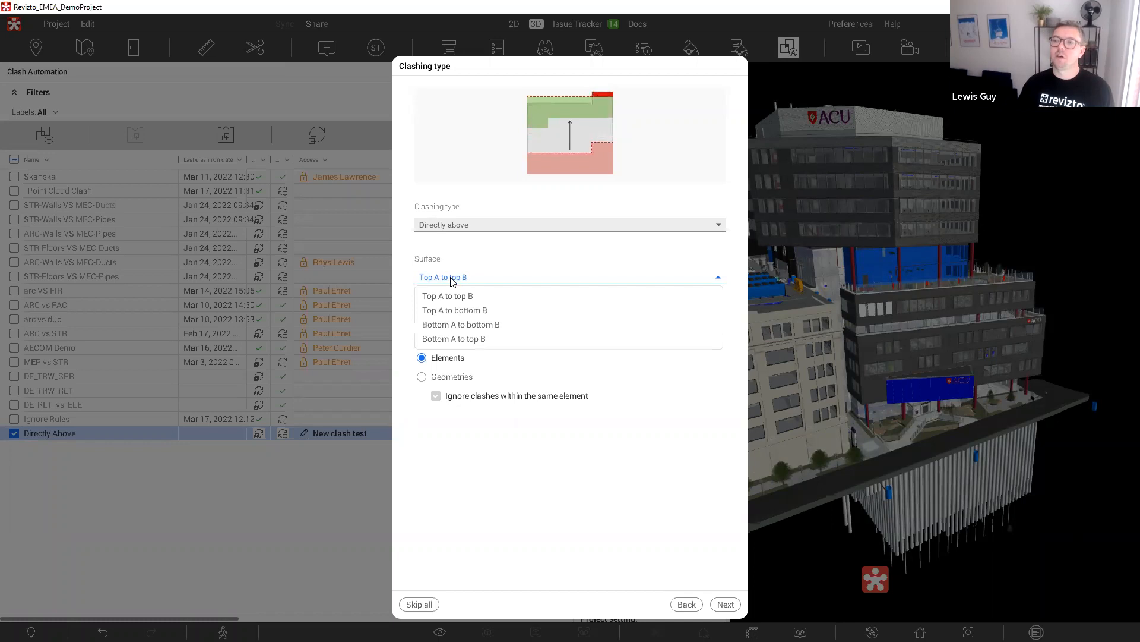
click(466, 310)
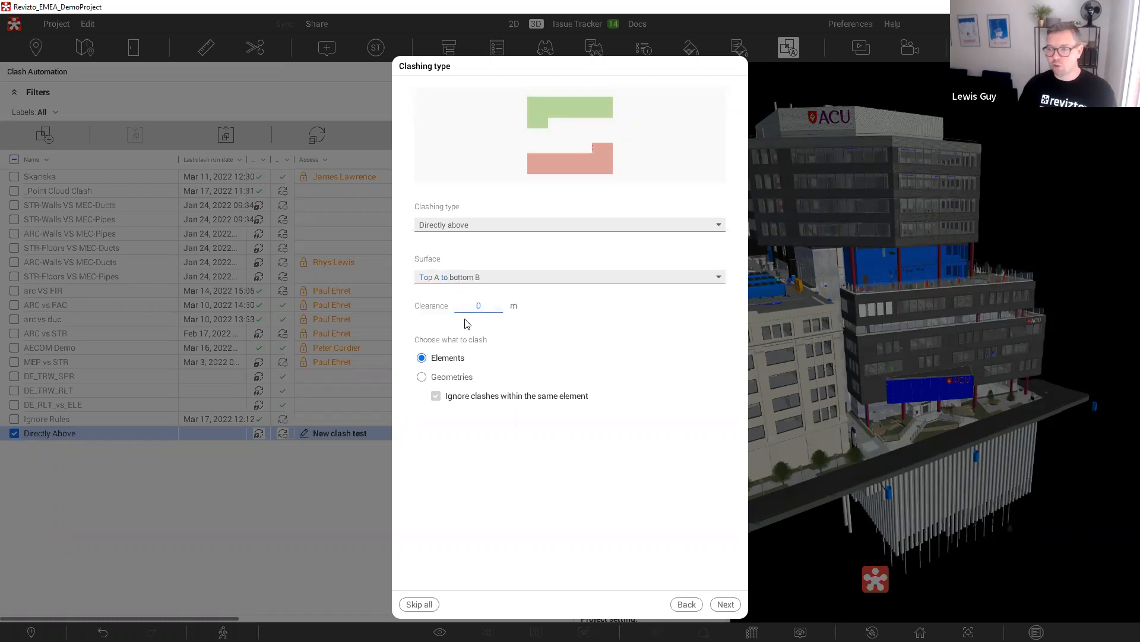
click(480, 307)
text(.25)
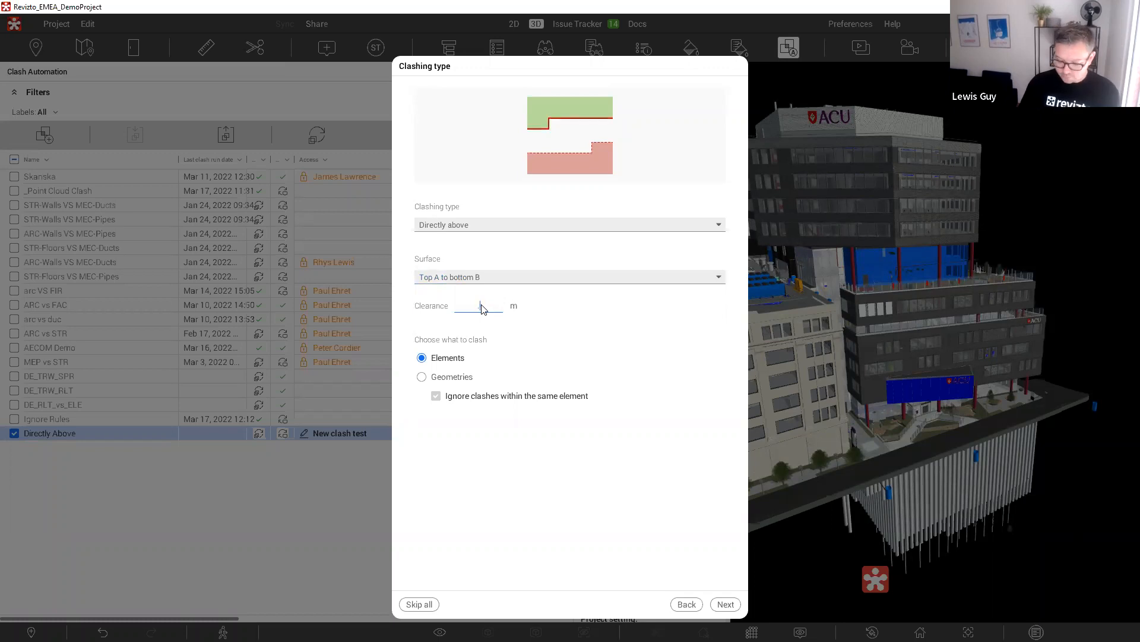
text(0)
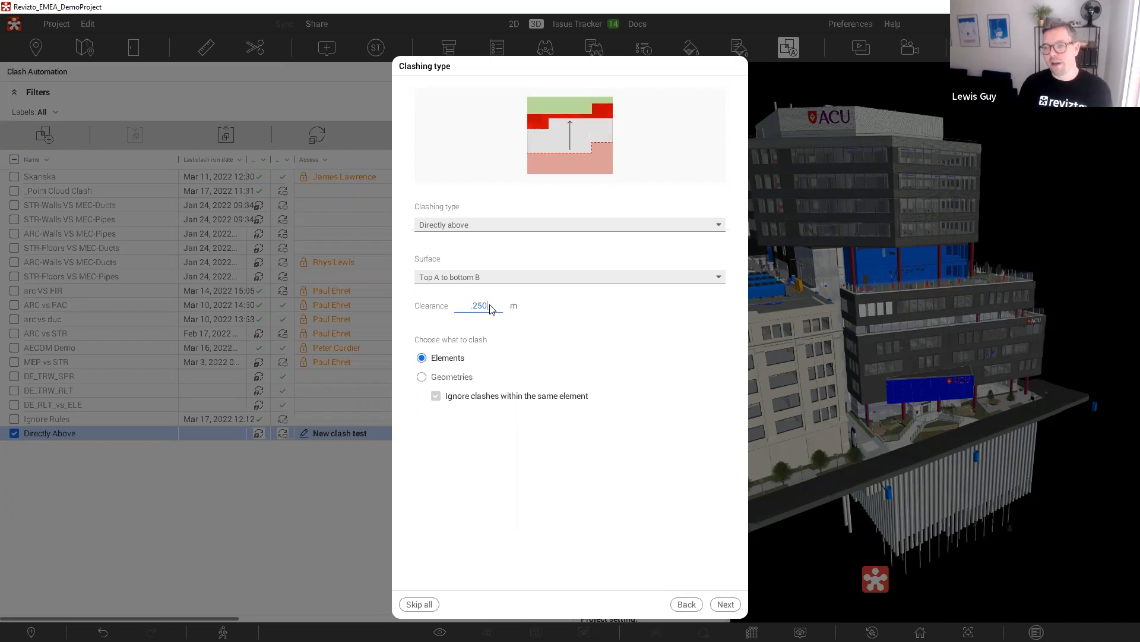
- Replace the default grouping with a Selection A/B grouping by Element A
click(726, 604)
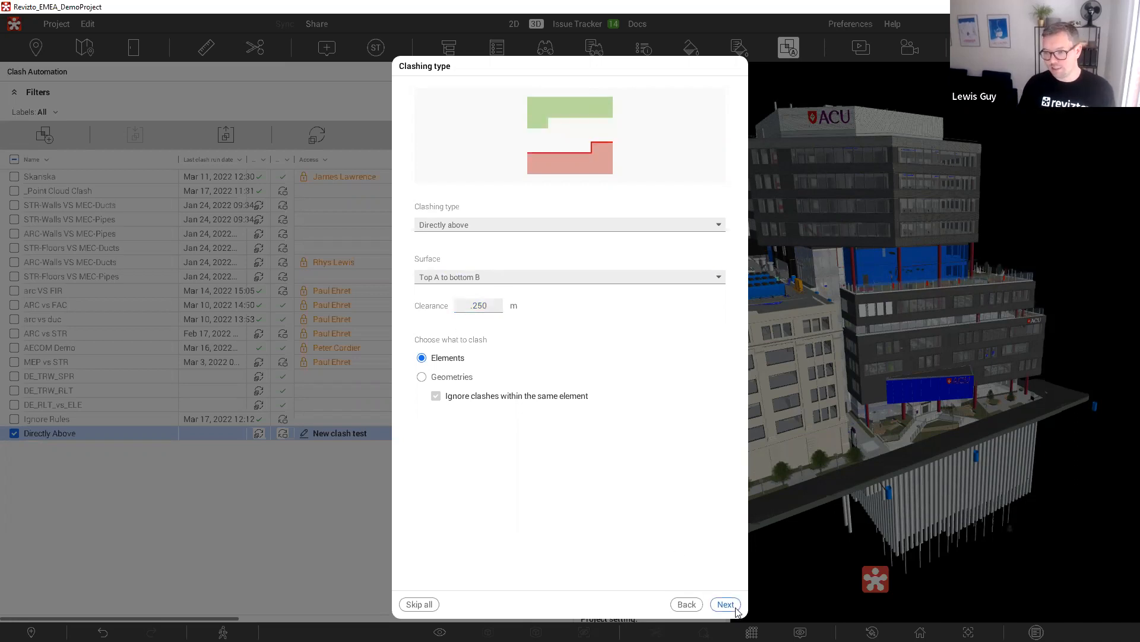
click(707, 146)
click(479, 148)
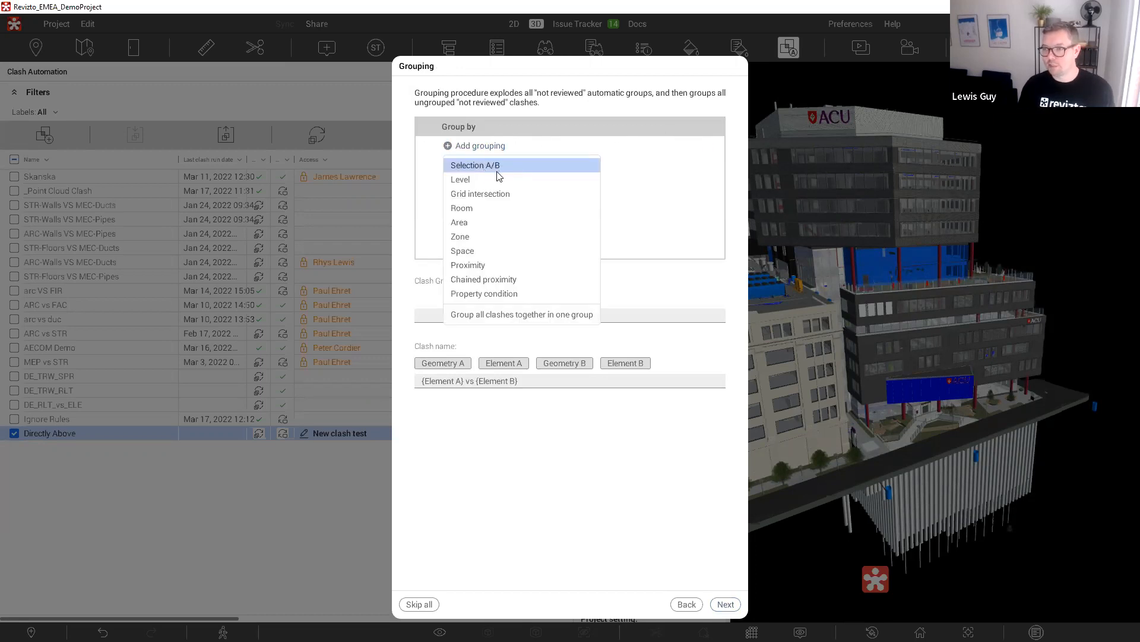
click(500, 165)
click(448, 242)
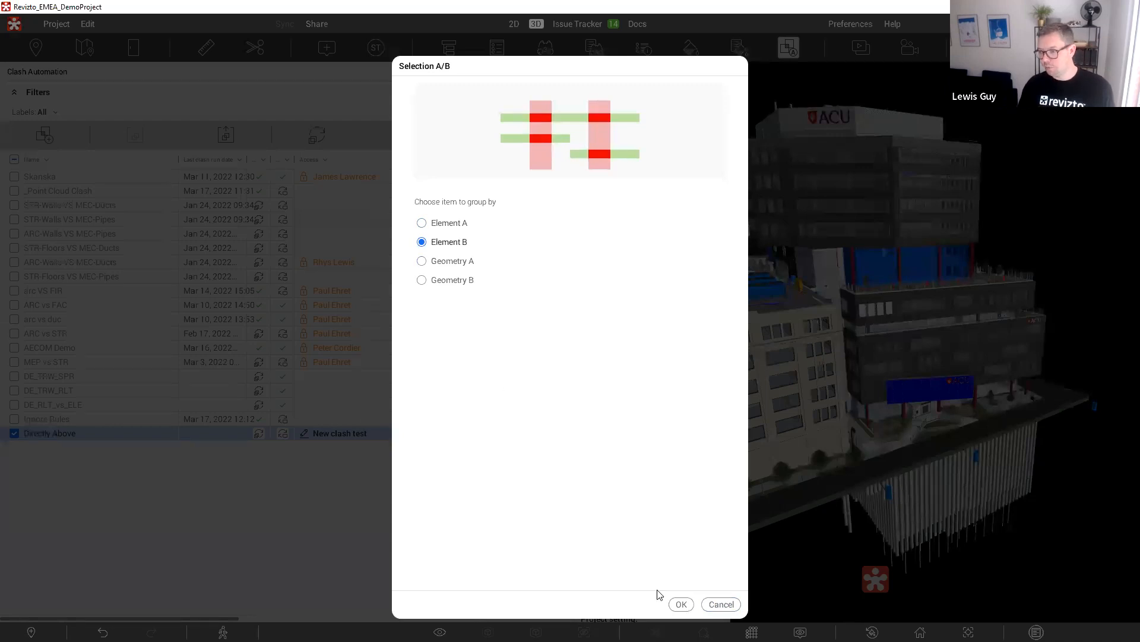
click(455, 224)
click(683, 604)
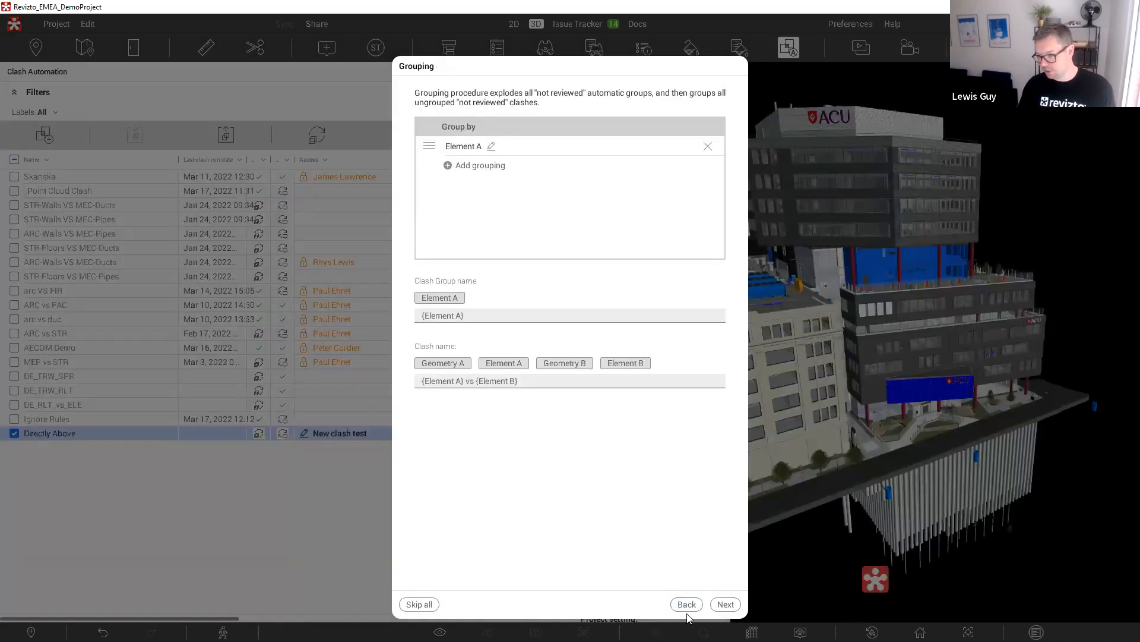
- Finish the test setup with the default simple issue automation settings and run the Directly Above clash test
click(732, 606)
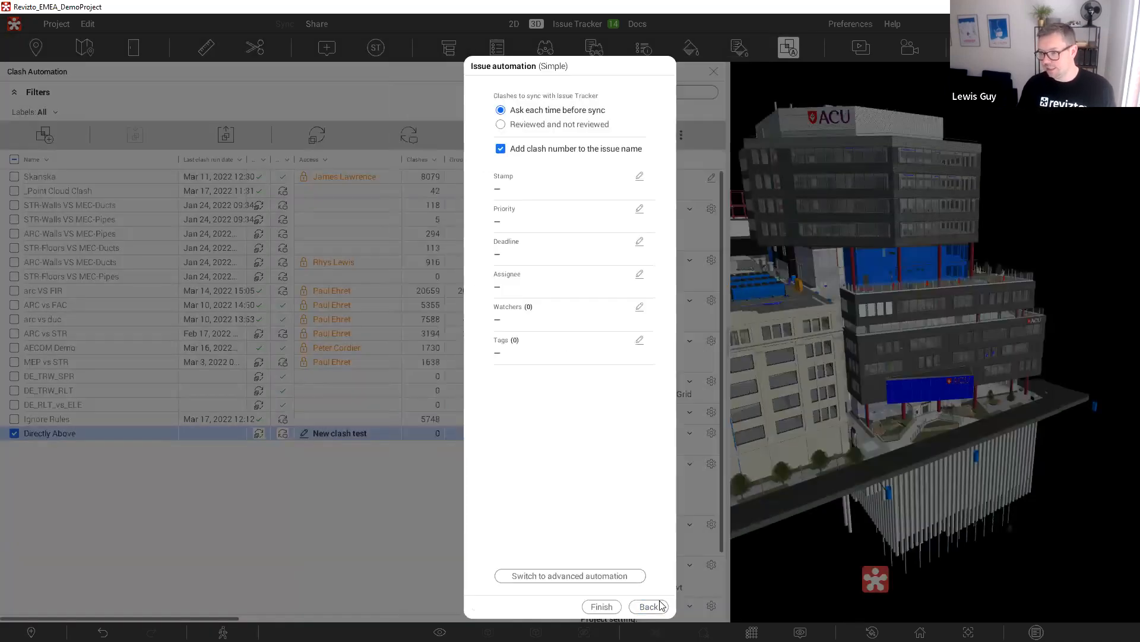
click(603, 607)
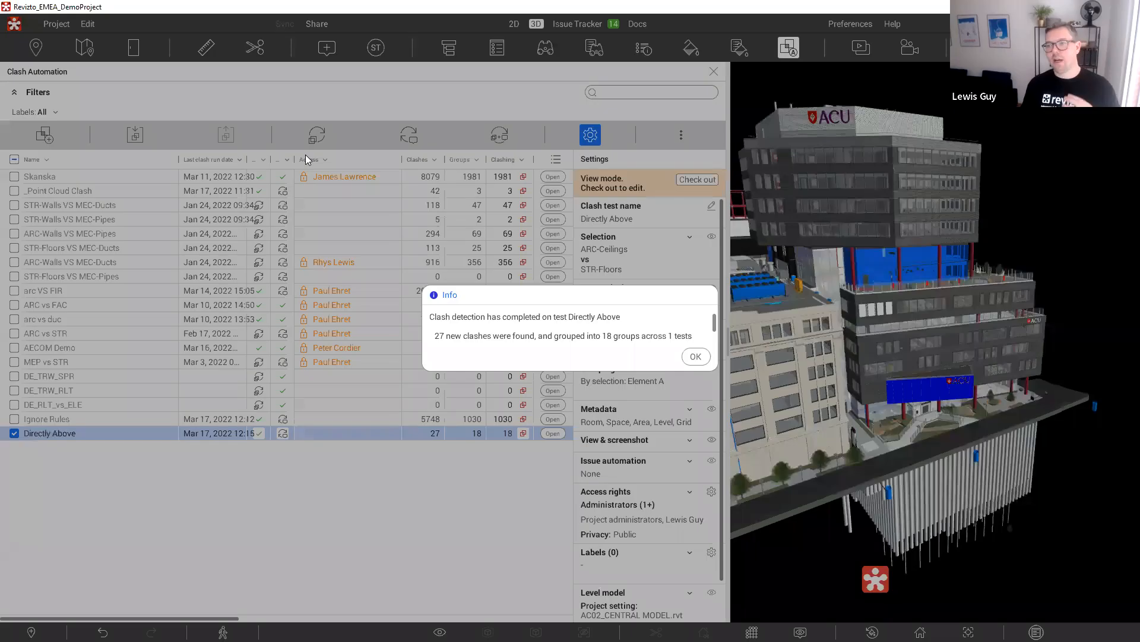
click(695, 357)
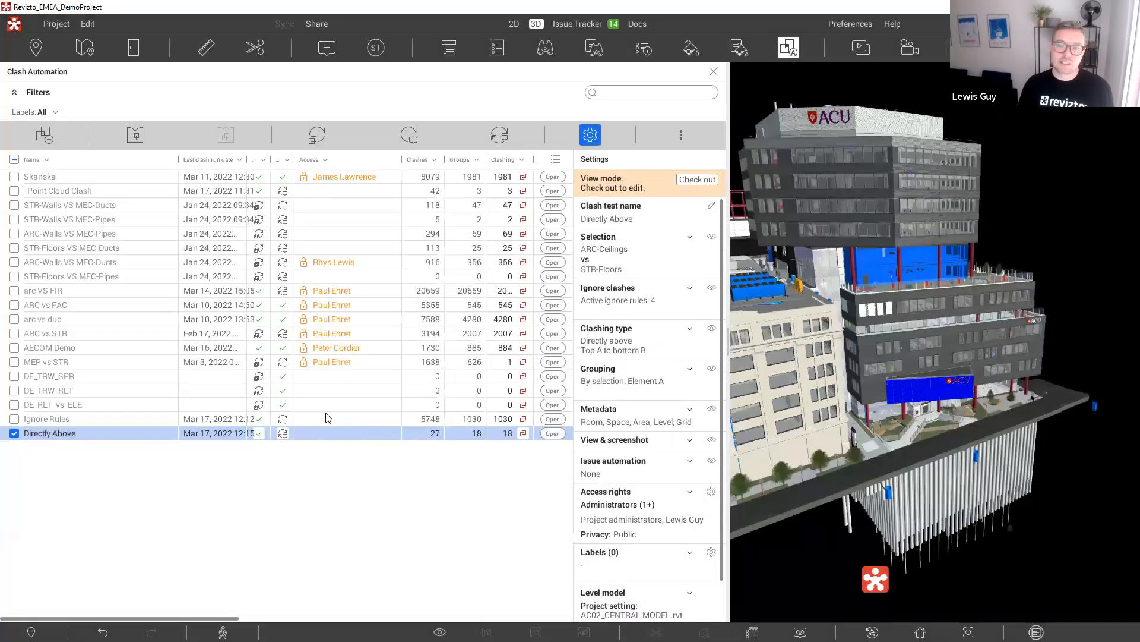
- Open the Directly Above test results and examine the first Compound Ceiling clash group in 3D
double_click(58, 439)
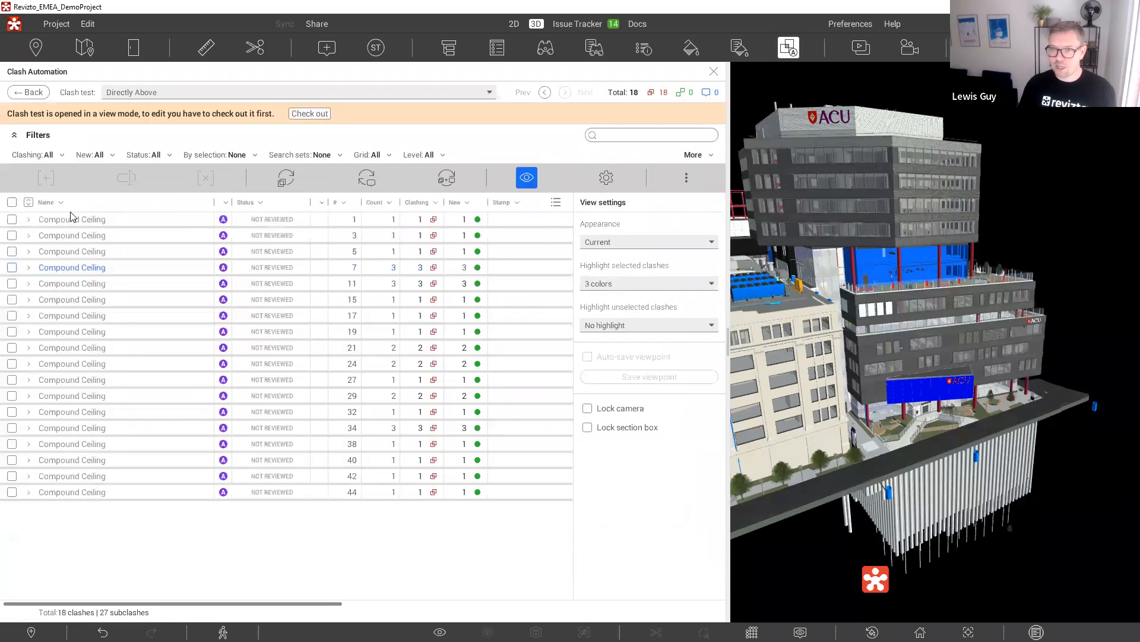
click(89, 219)
drag(914, 461, 932, 444)
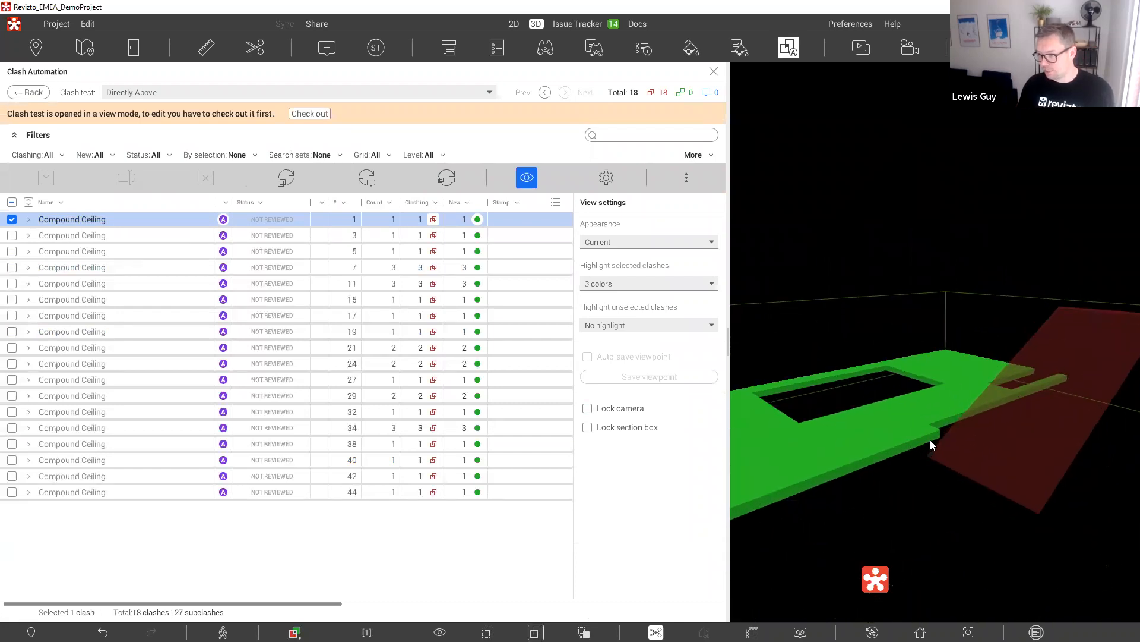
scroll(958, 430, up, 3)
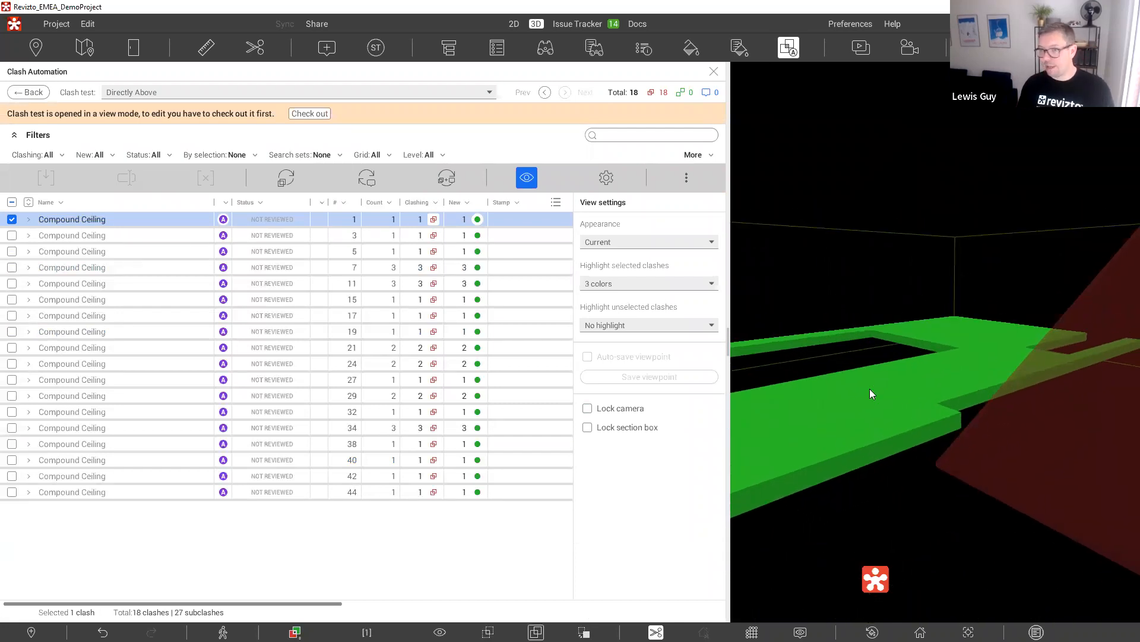
- Examine Compound Ceiling clash groups 15, 29, 34 and 40 in 3D to compare the ceilings with the floors
click(98, 301)
drag(889, 480, 1027, 390)
click(79, 395)
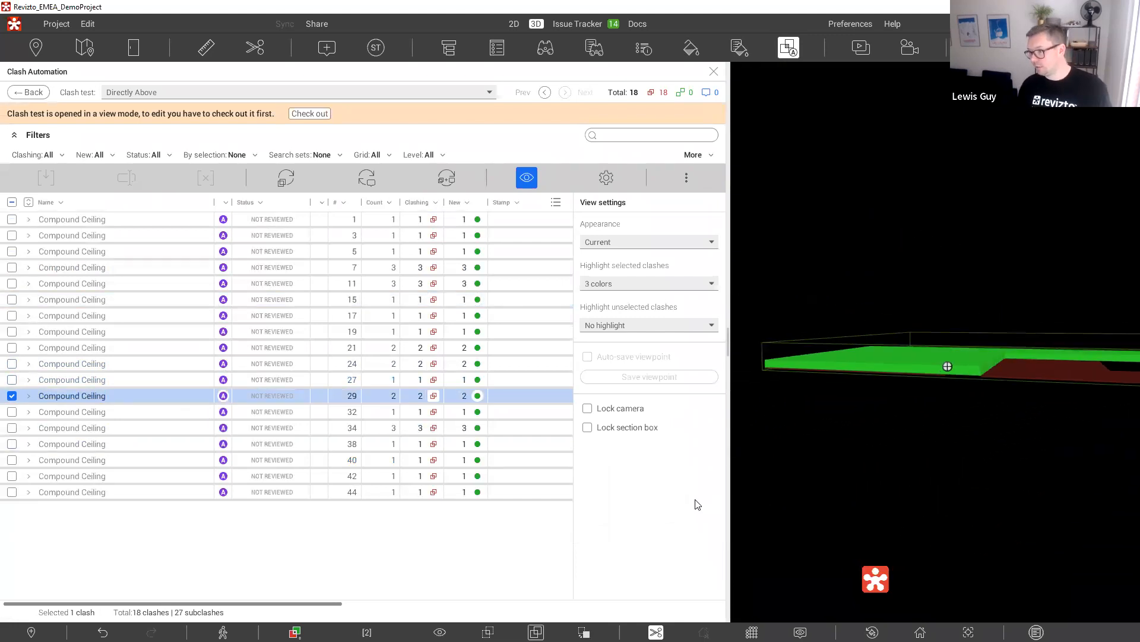
click(76, 429)
drag(953, 378, 1060, 379)
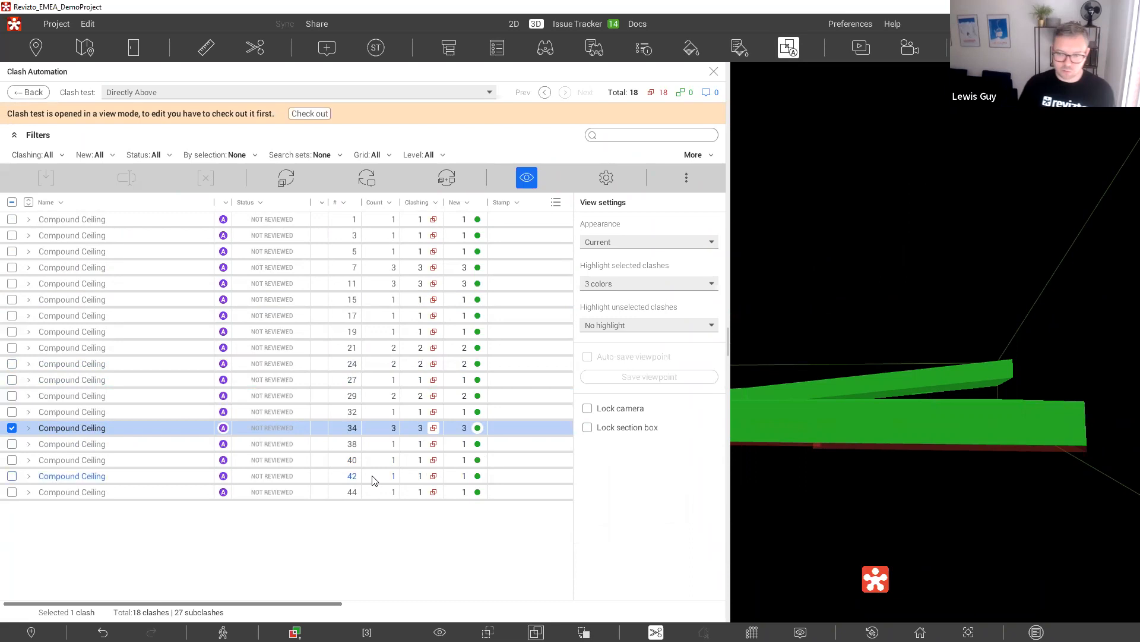
click(101, 461)
drag(949, 431, 857, 468)
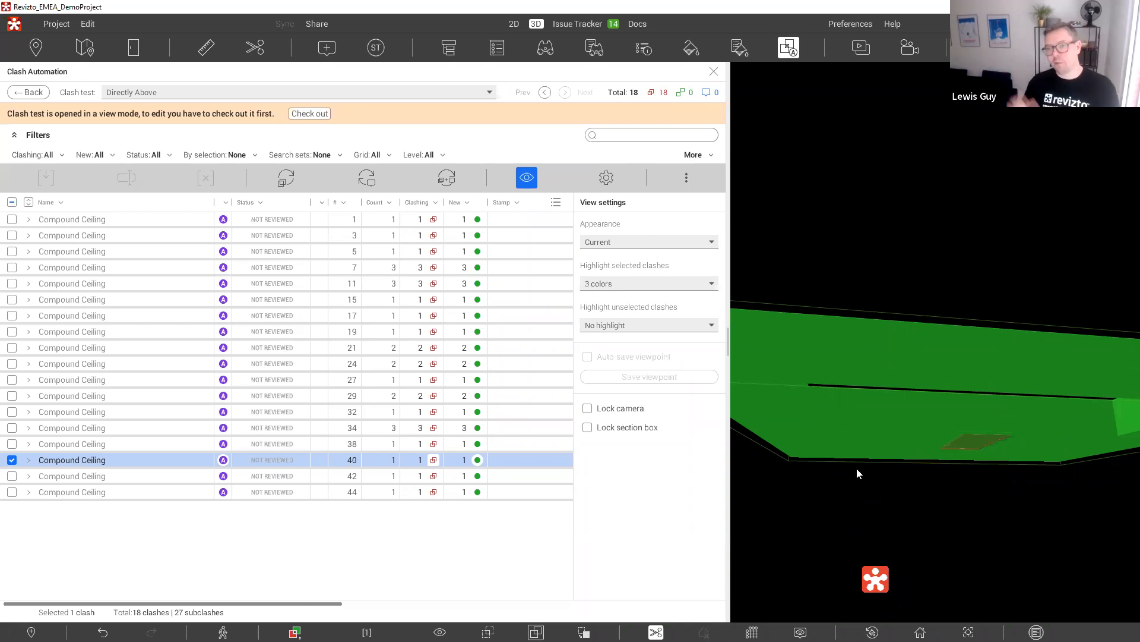
drag(954, 424, 703, 452)
- Examine Compound Ceiling clash group 44 from the side, up close at the gap between ceiling and floor
click(89, 493)
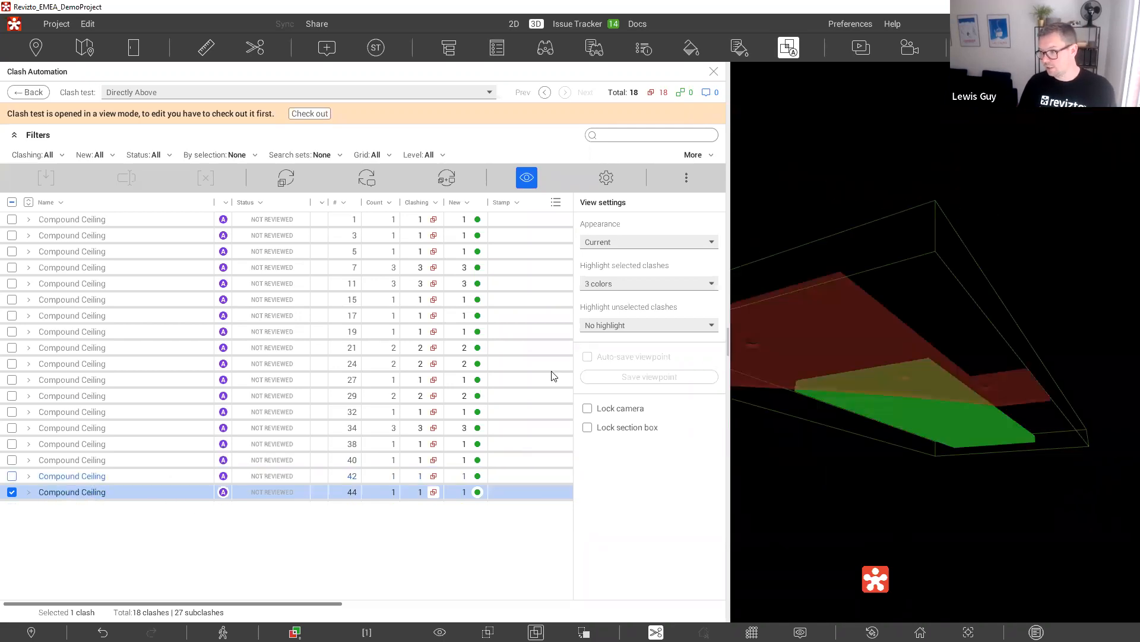
drag(846, 354, 810, 412)
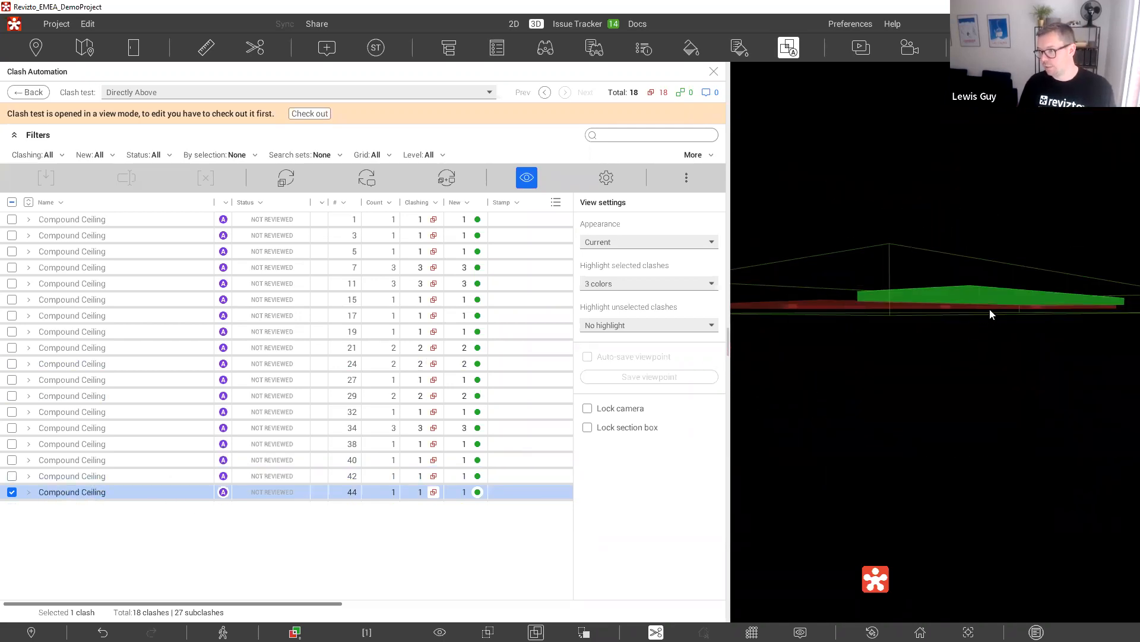
scroll(996, 306, up, 4)
drag(921, 306, 847, 297)
scroll(1022, 303, up, 3)
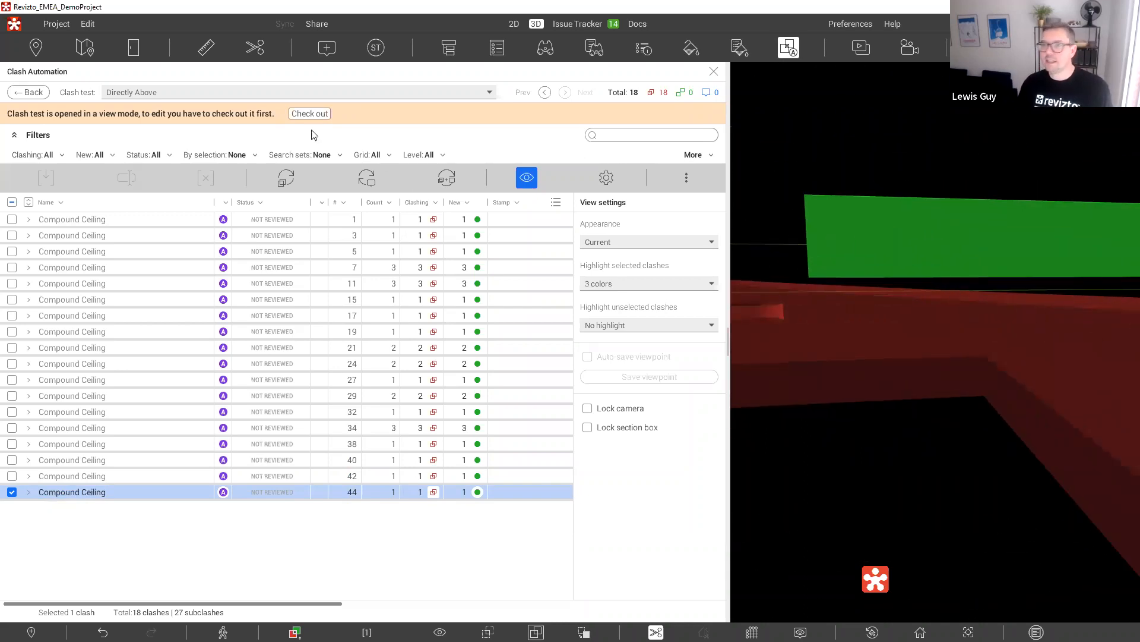
- Measure the minimum distance between the ceiling and floor of clash 44, check it from several angles, and return to the clash test list
click(206, 47)
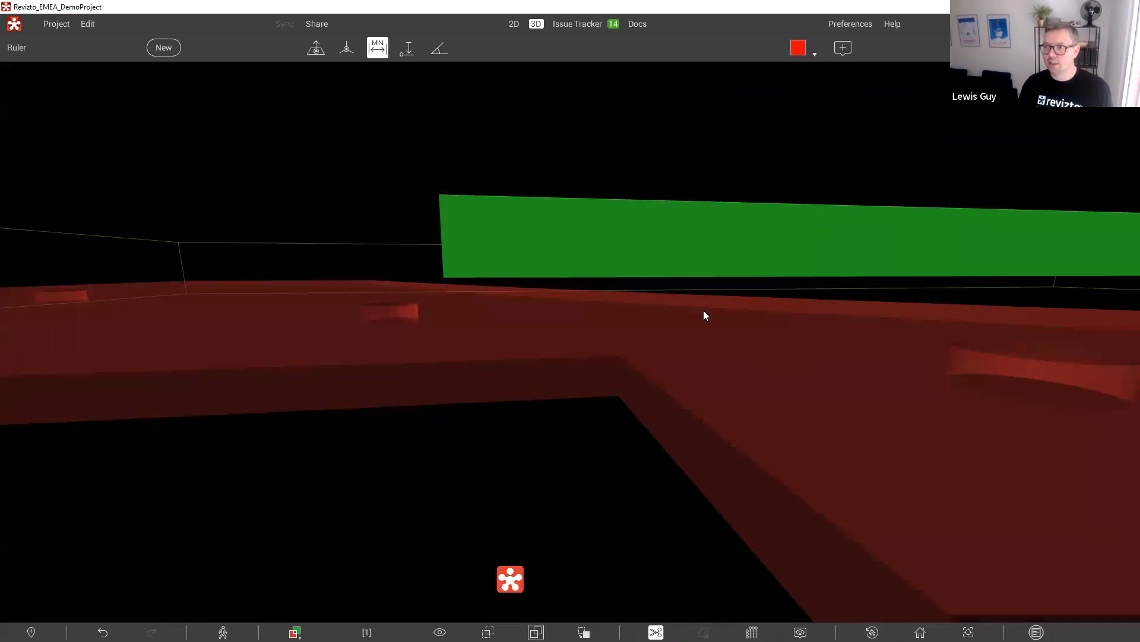
click(653, 272)
click(554, 340)
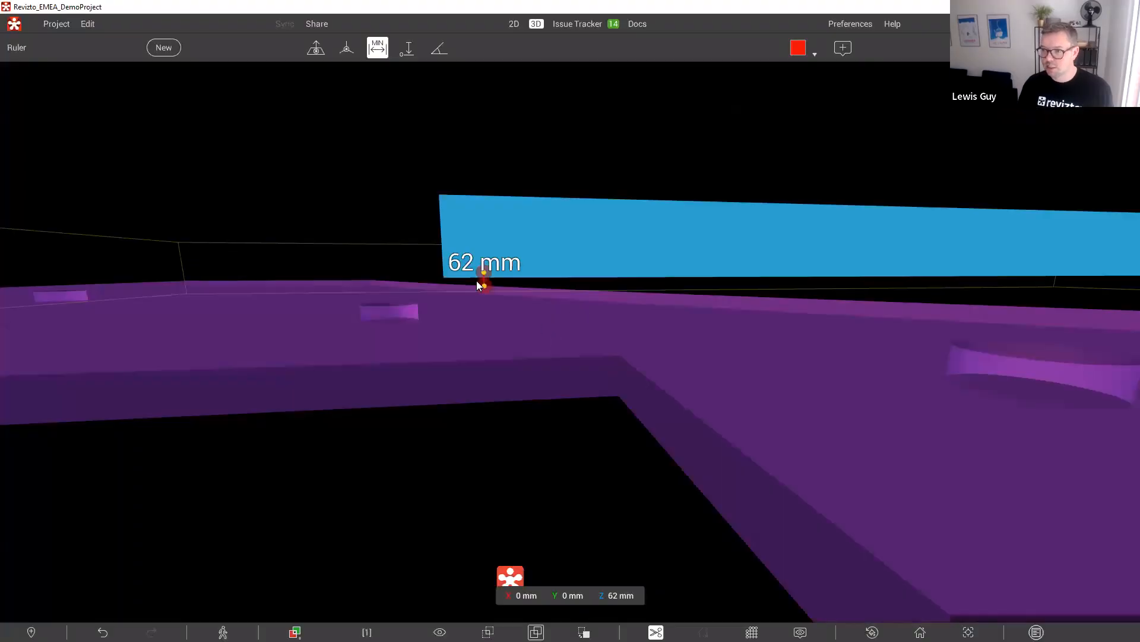
scroll(479, 286, up, 2)
drag(507, 351, 597, 314)
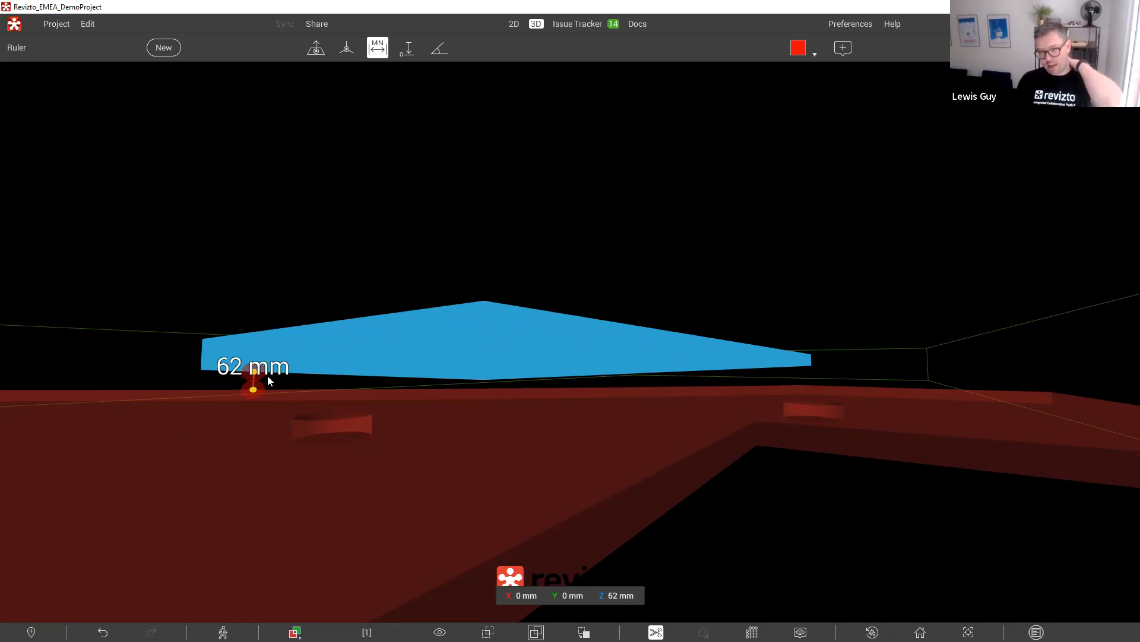
drag(527, 336, 491, 392)
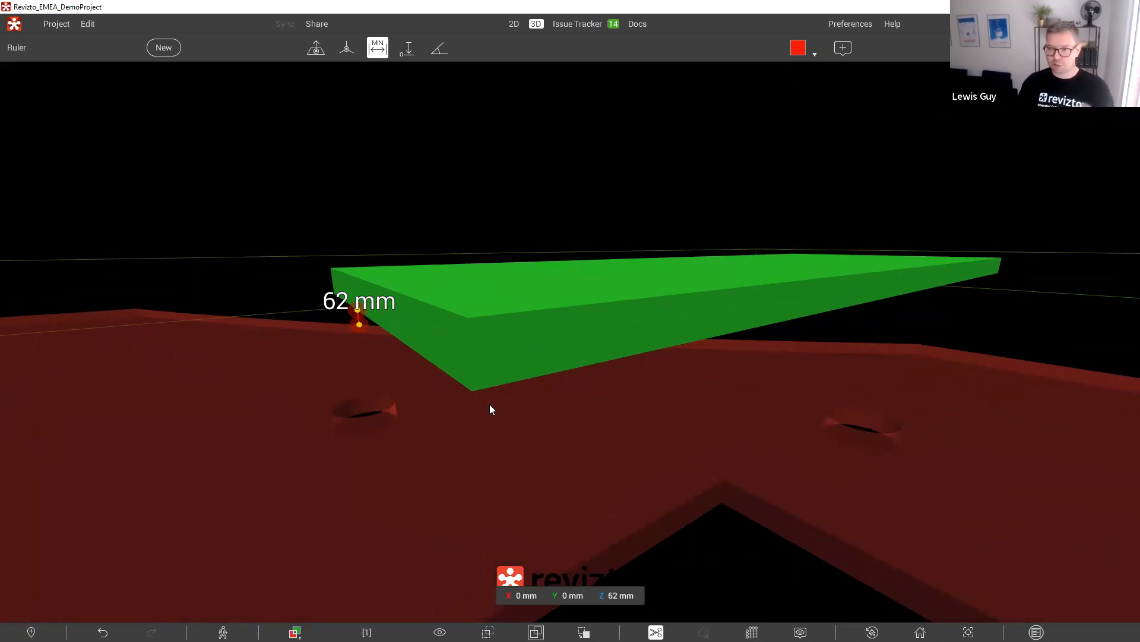
drag(474, 391, 275, 395)
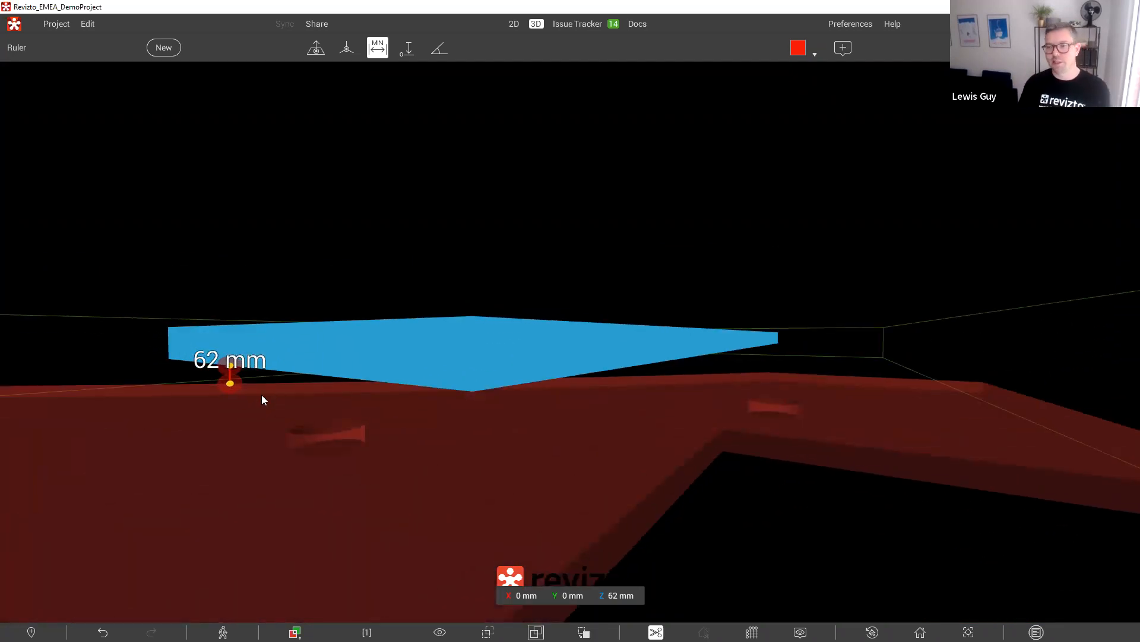
drag(461, 390, 447, 407)
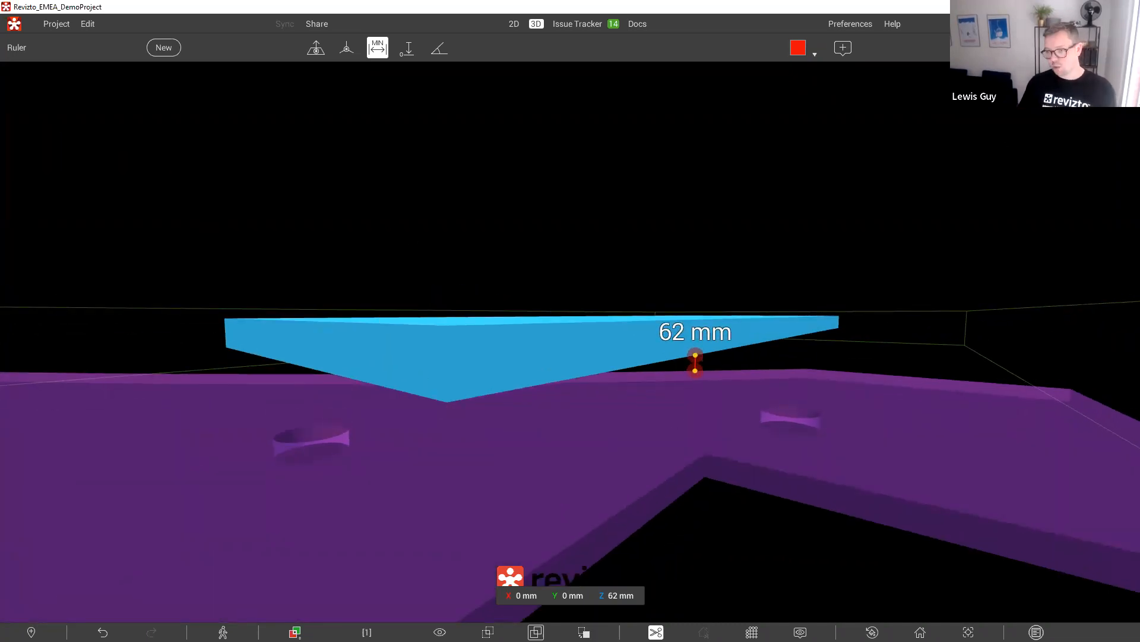
key(Escape)
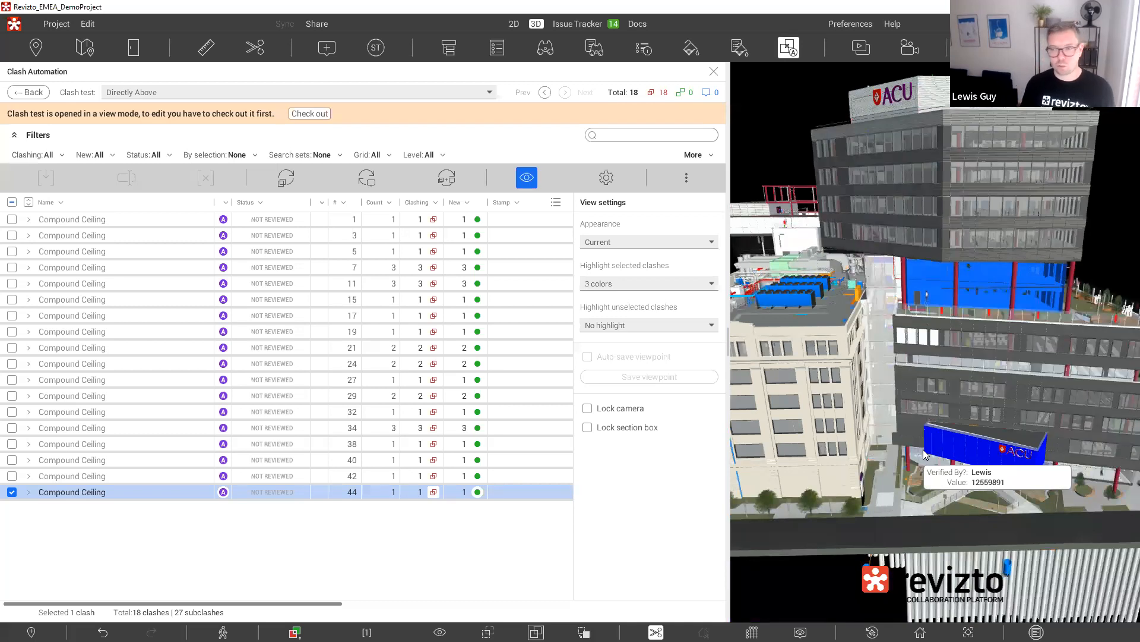
click(37, 95)
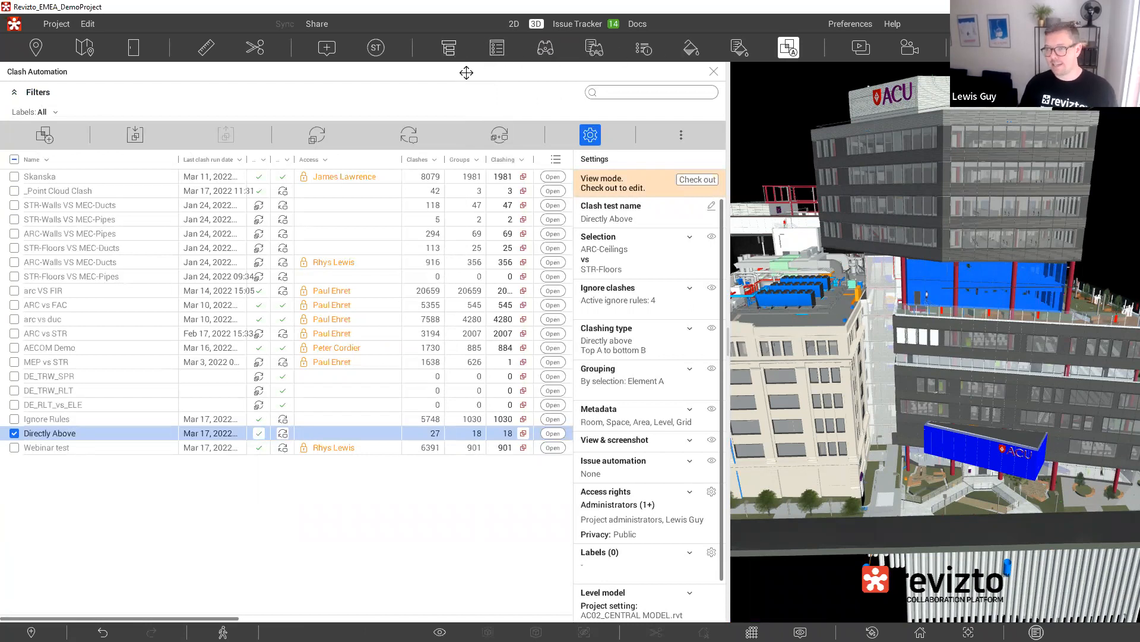
- Examine the building's terrace level up close in the 3D model with the panels hidden, and bring back only the clash test list
click(451, 51)
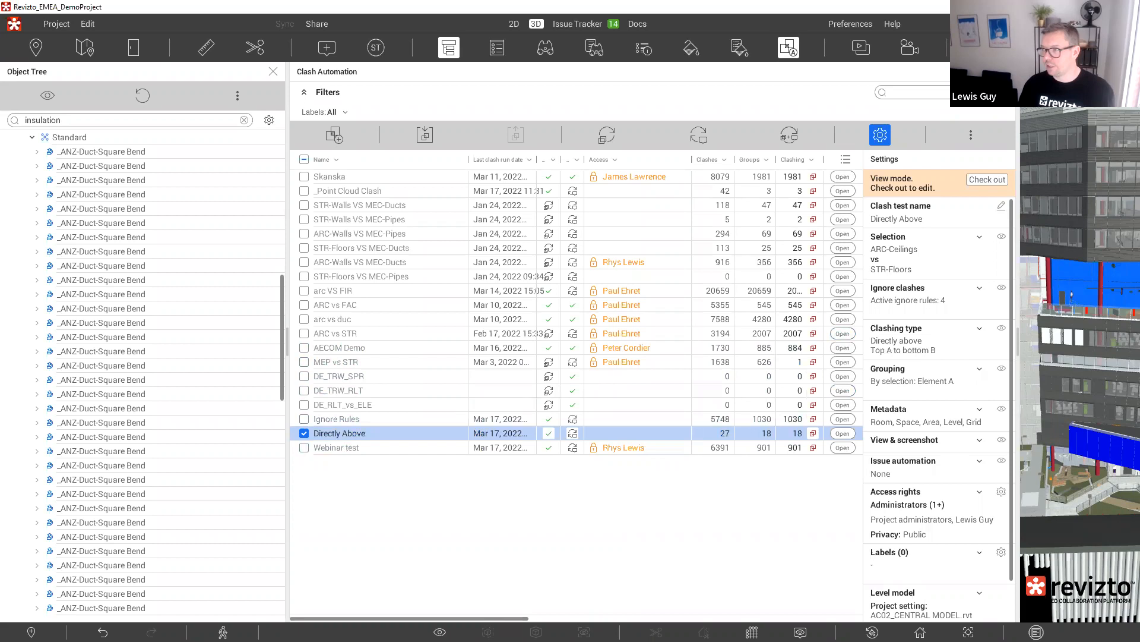
key(Escape)
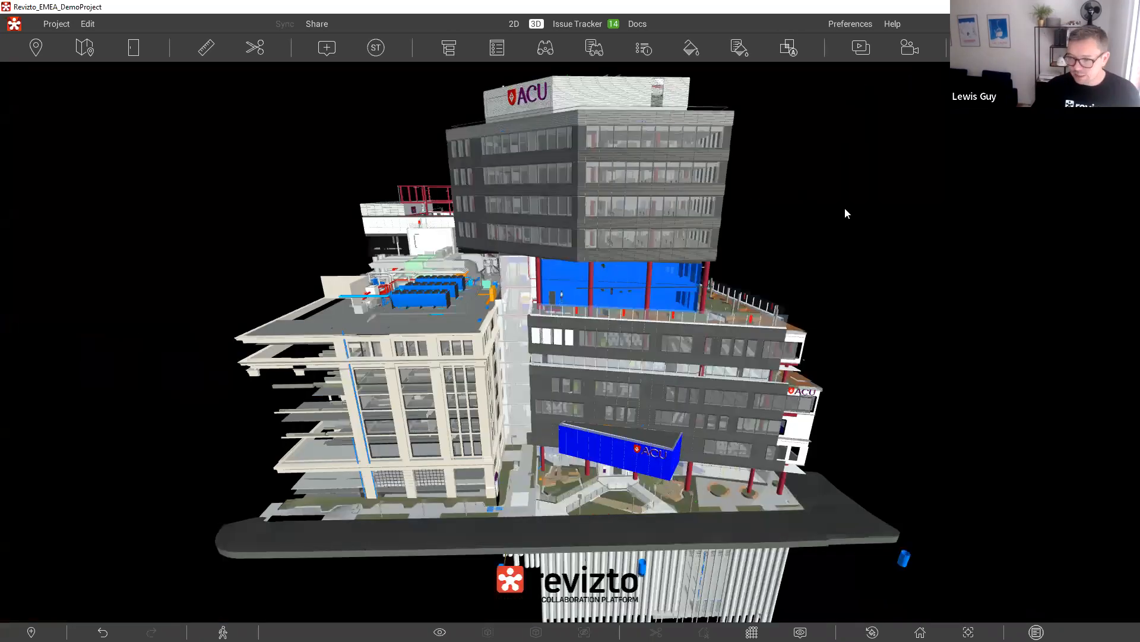
scroll(722, 236, up, 5)
drag(528, 215, 981, 329)
scroll(979, 323, up, 5)
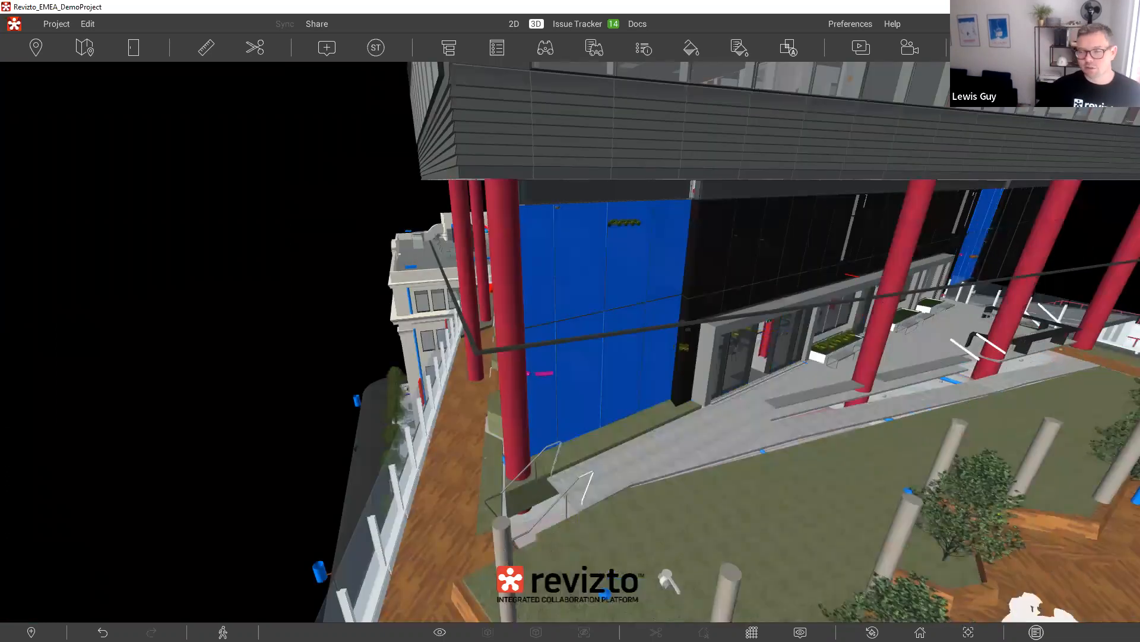
key(Tab)
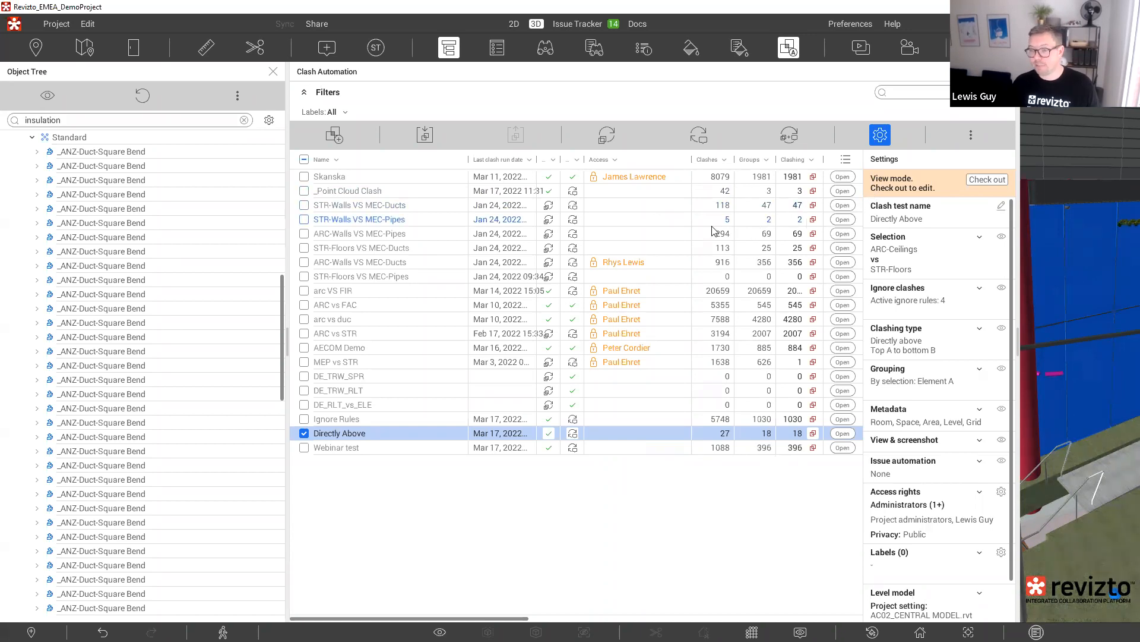
click(274, 72)
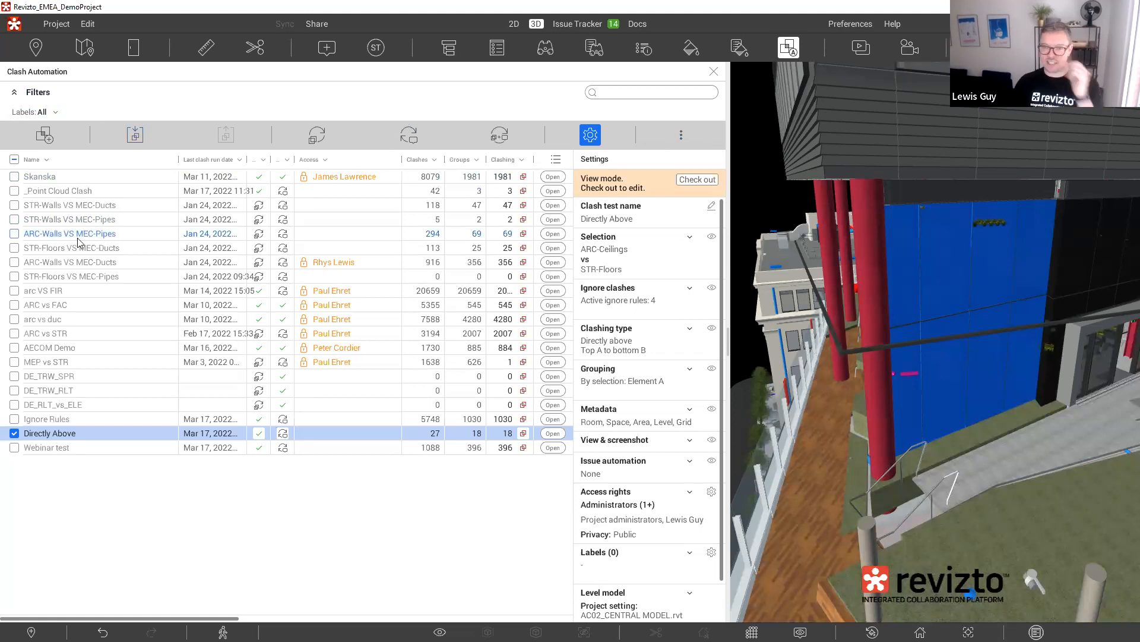
- Start a new clash test and name it "Advanced Automation"
click(45, 136)
click(486, 101)
text(C)
key(BackSpace)
text(Advanced Automation)
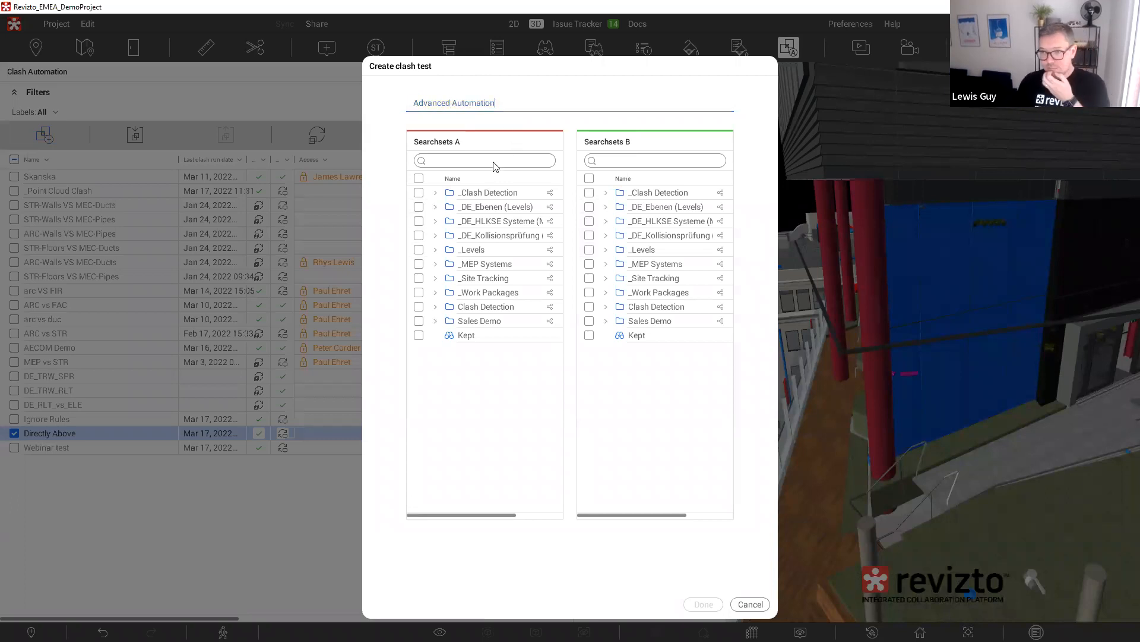
- From the _Clash Detection models, select Structural Model in Searchsets A against the Electrical, Fire, Mechanical and Sanitary Models in Searchsets B
click(436, 193)
click(440, 235)
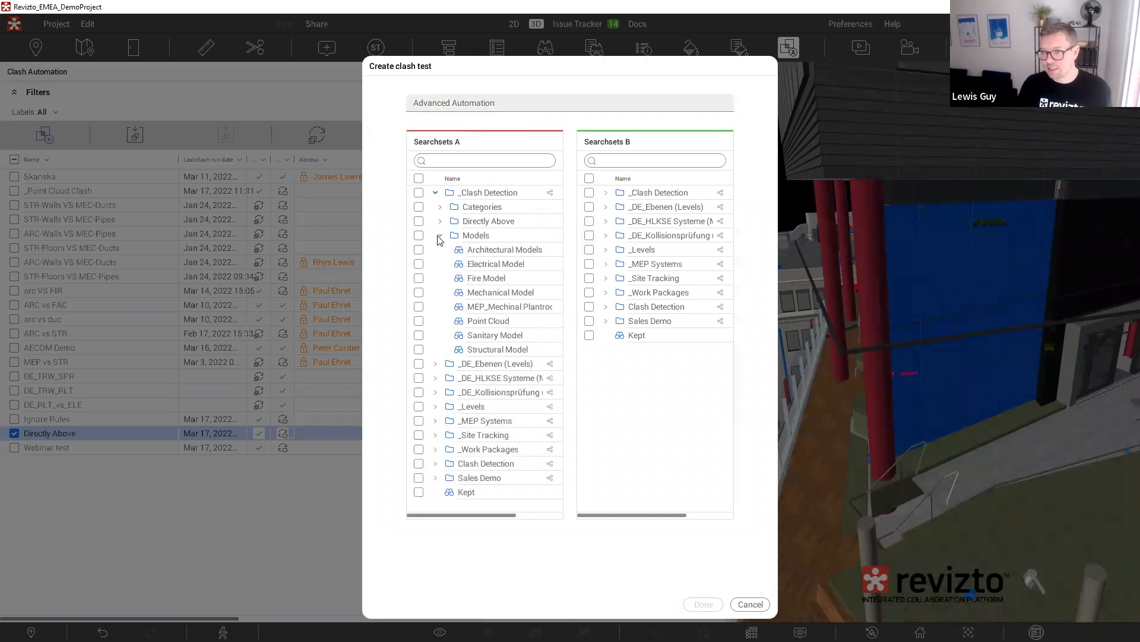
click(418, 349)
click(606, 193)
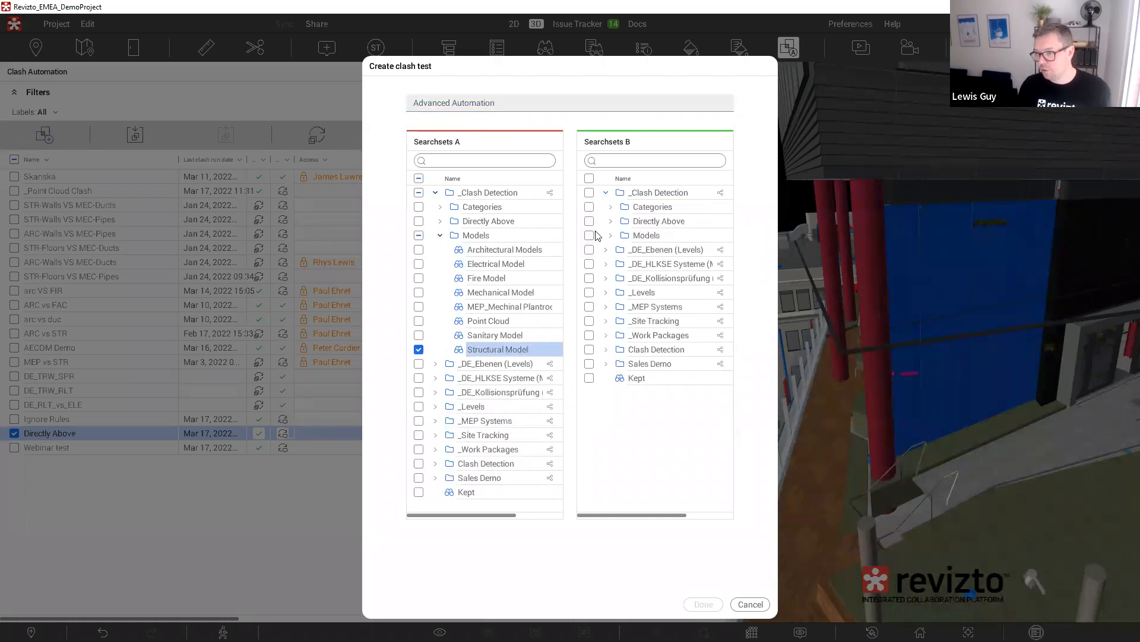
click(611, 236)
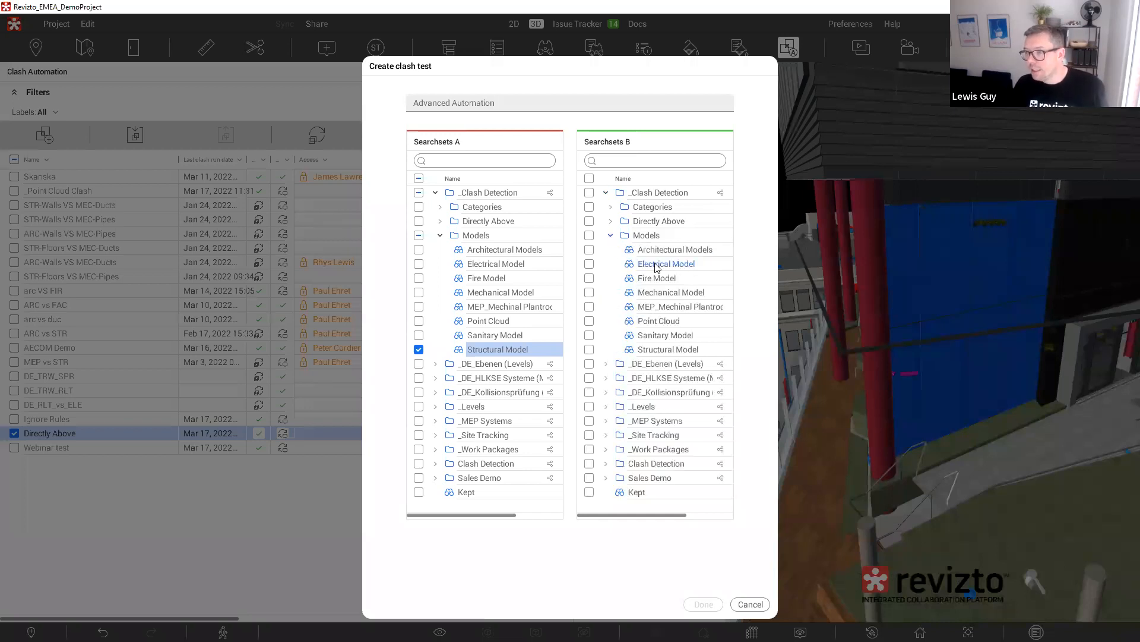
click(589, 264)
click(589, 279)
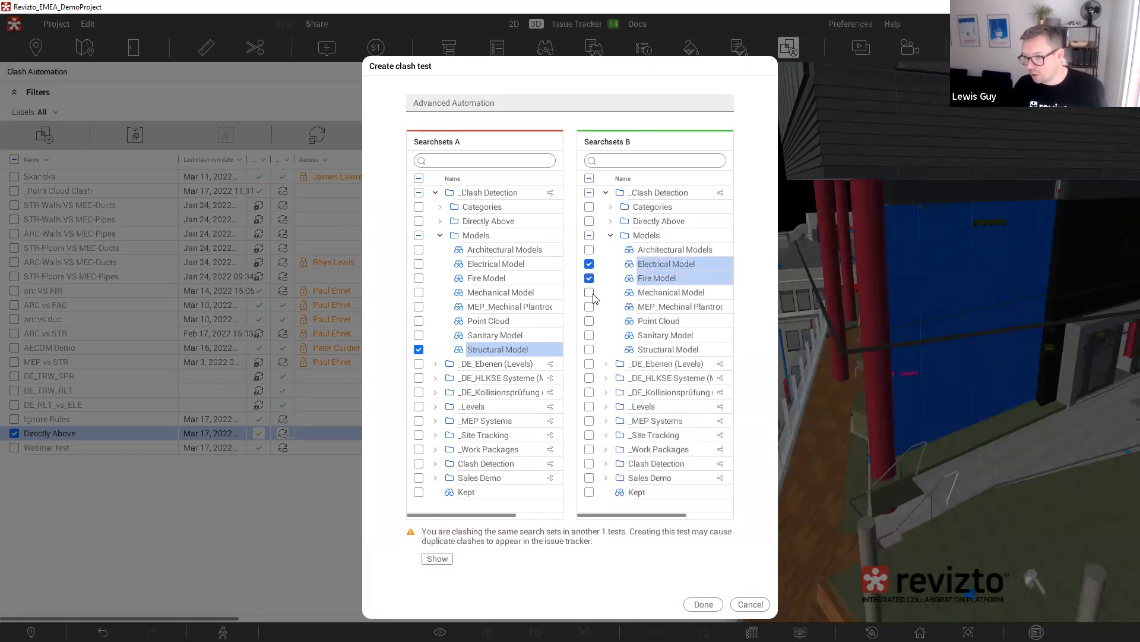
click(590, 293)
click(589, 335)
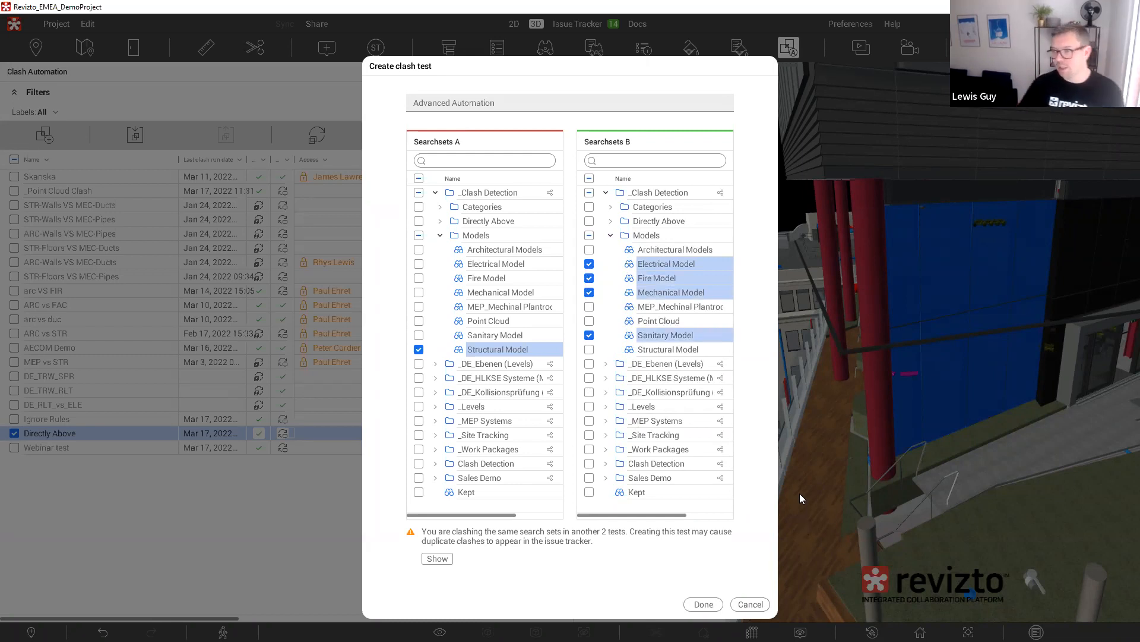
- Create the clash test without importing settings, keeping the default ignore rules and the Hard clashing type on elements
click(707, 609)
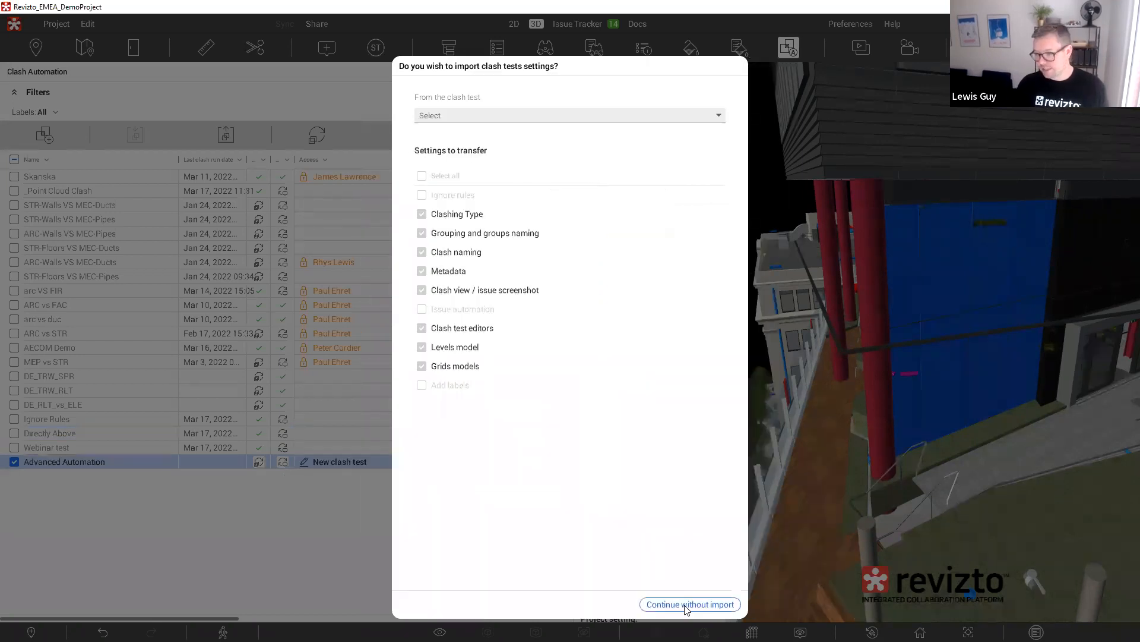
click(687, 605)
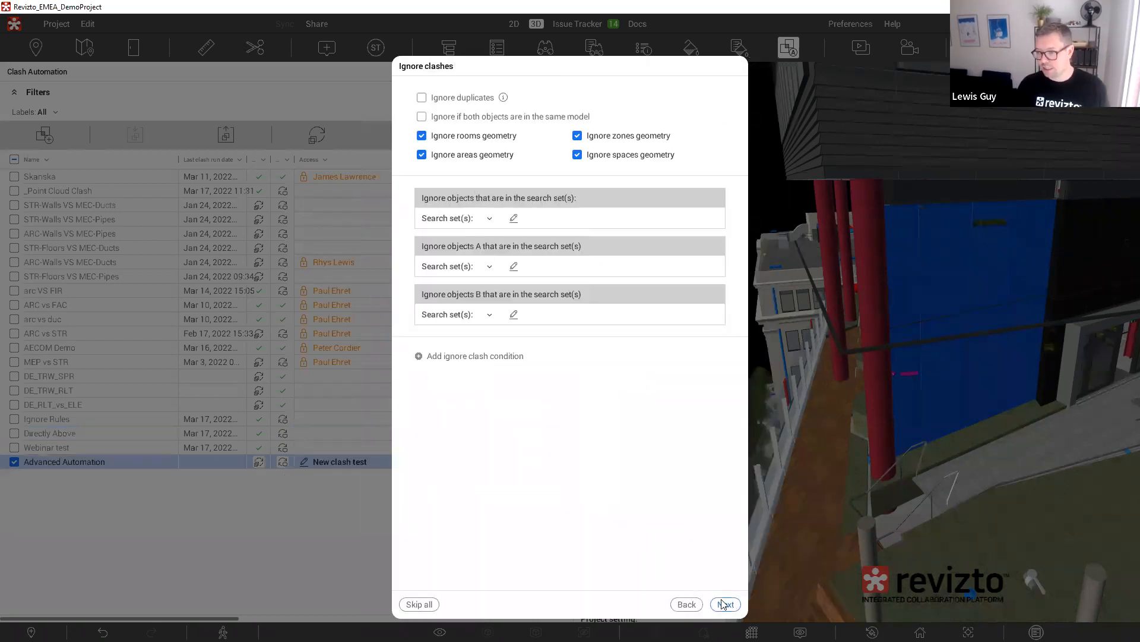
click(728, 604)
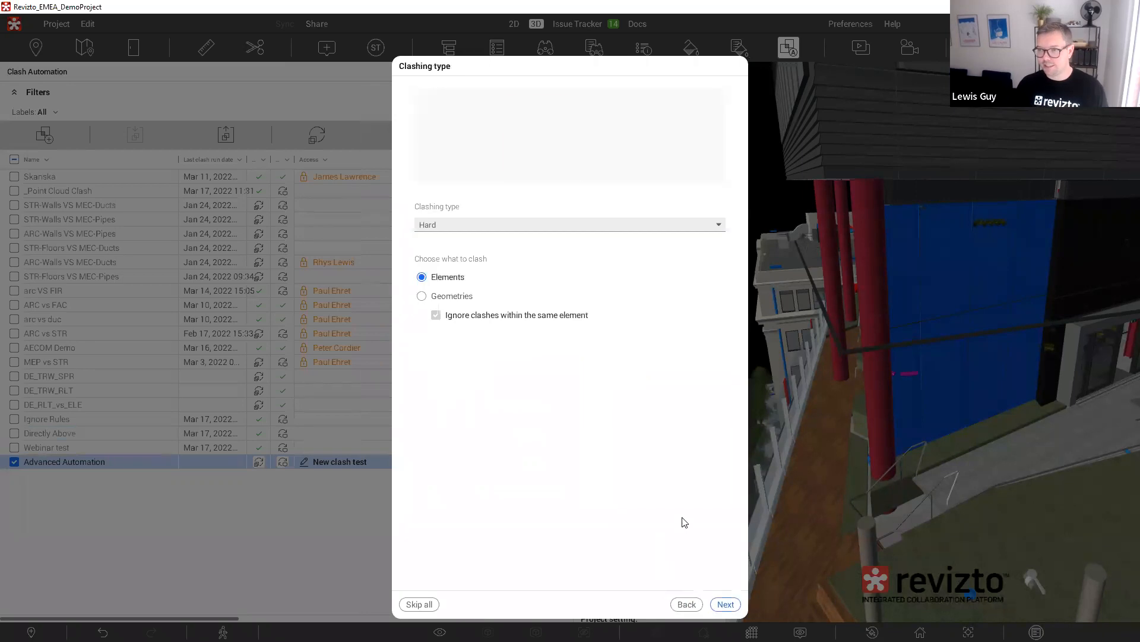
click(726, 604)
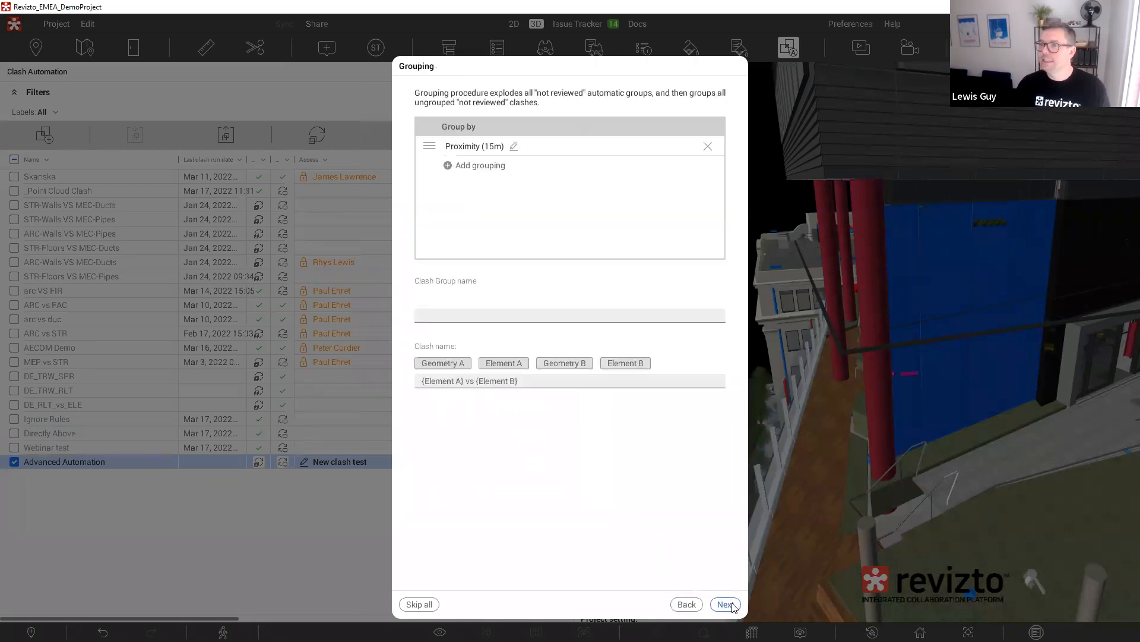
- Replace the default Proximity grouping of the clash test with grouping by Level and then Room
click(480, 147)
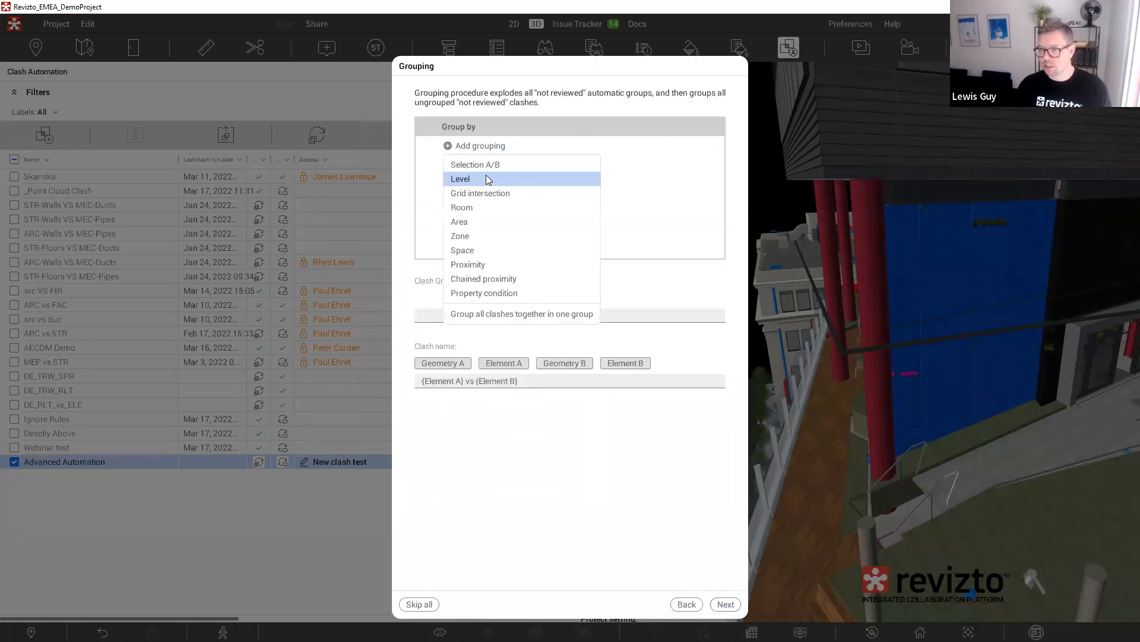
click(463, 179)
click(480, 166)
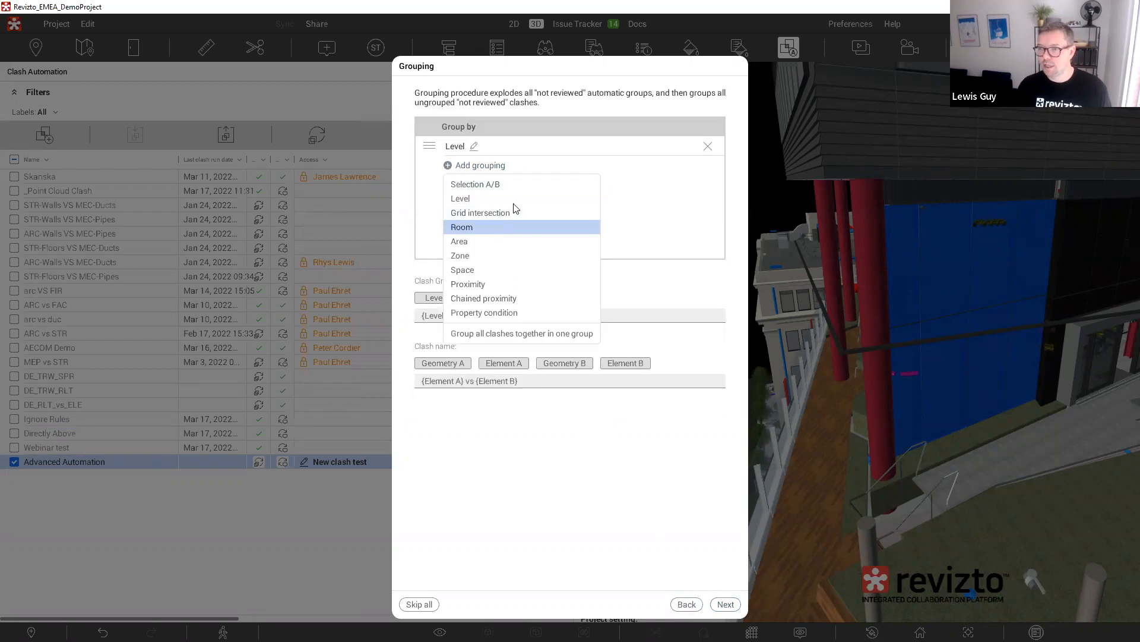
click(498, 227)
- Add a property grouping by MECHANICAL System Classification of Element B and continue to the issue automation settings
click(480, 185)
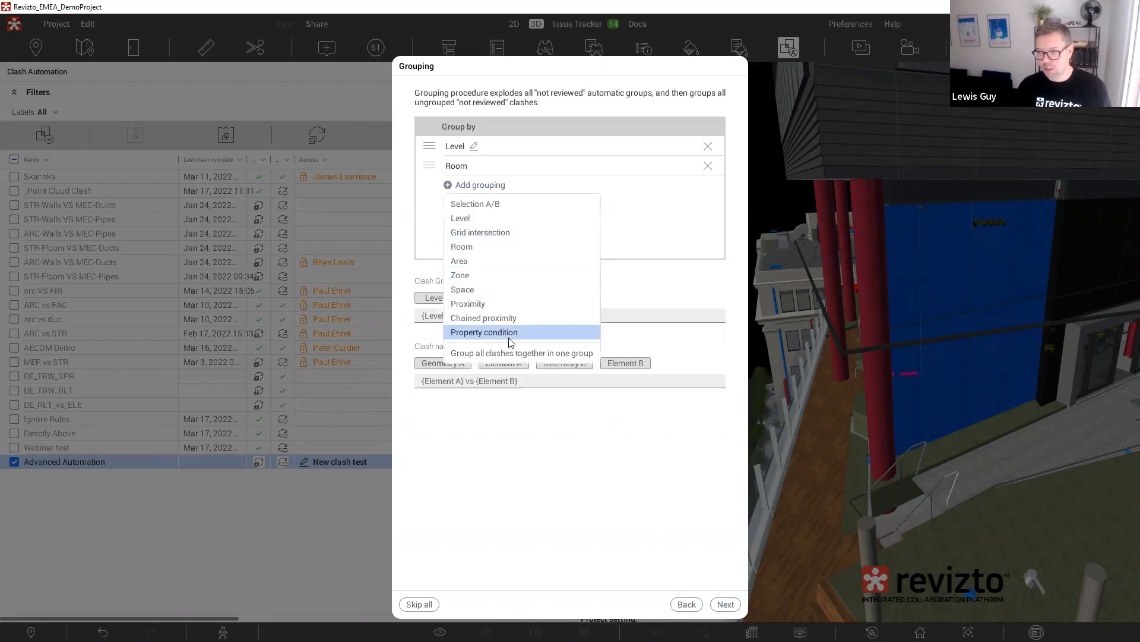
click(508, 332)
click(425, 185)
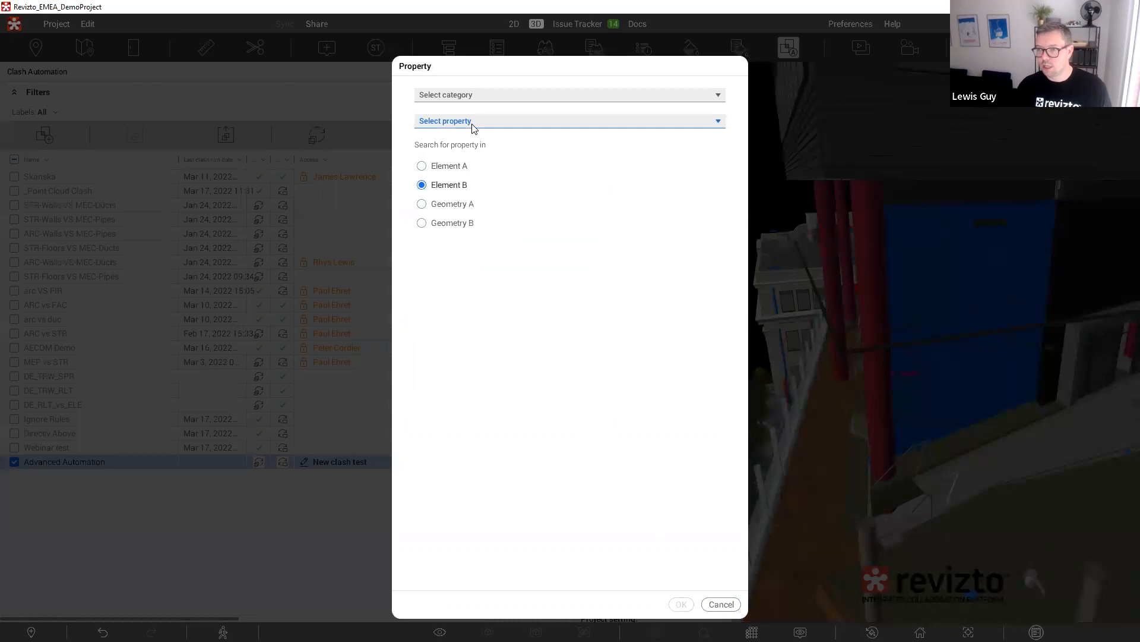
click(473, 121)
text(system)
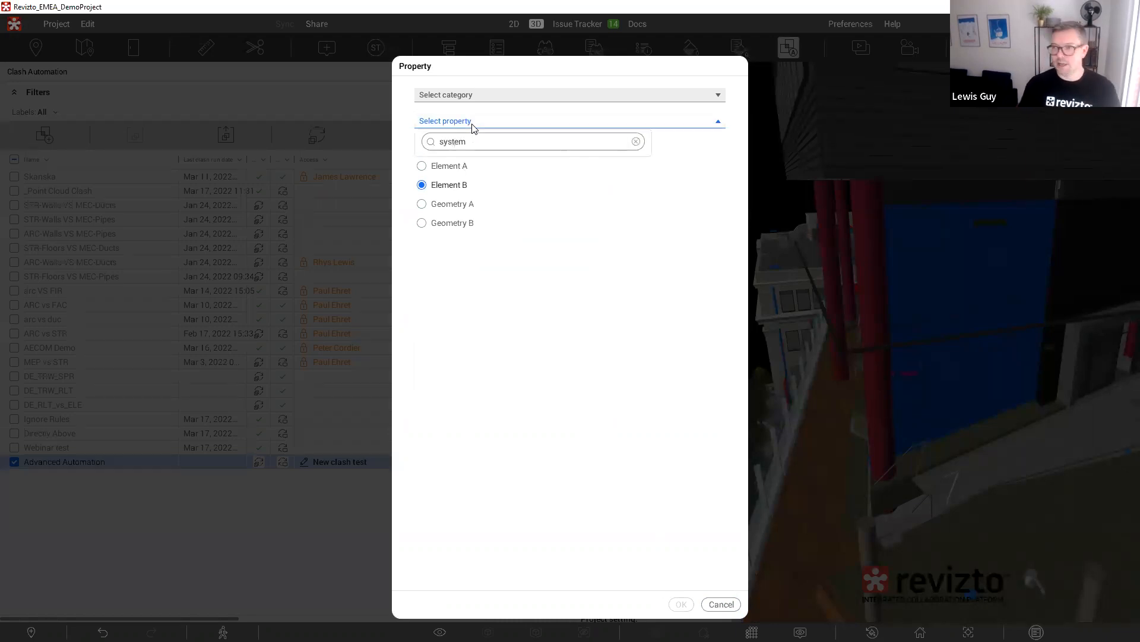
click(535, 217)
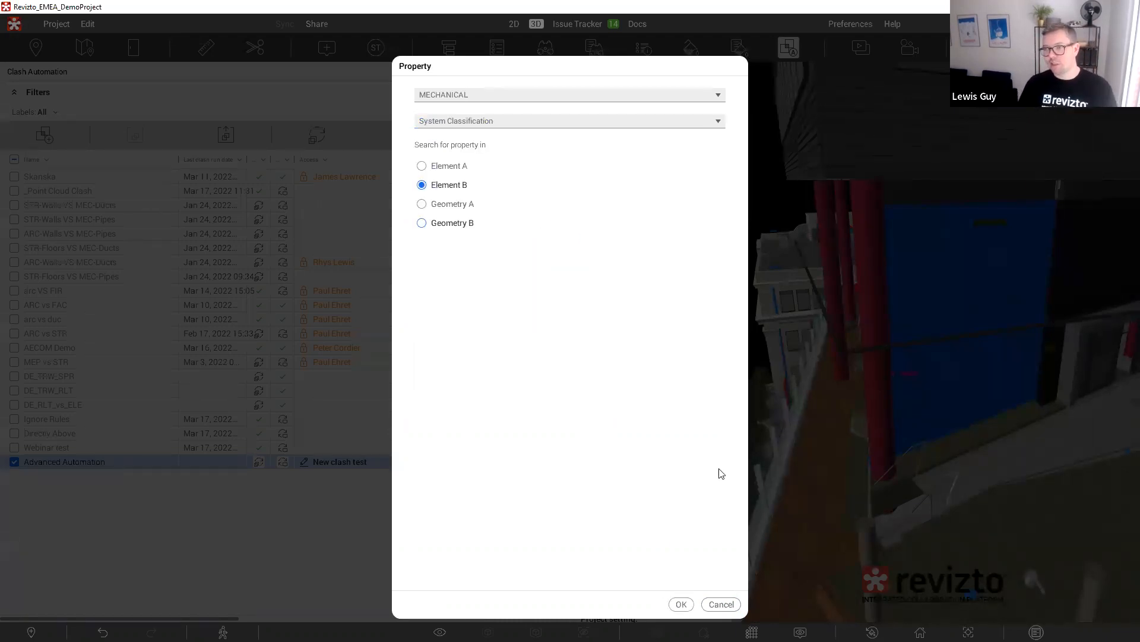
click(678, 605)
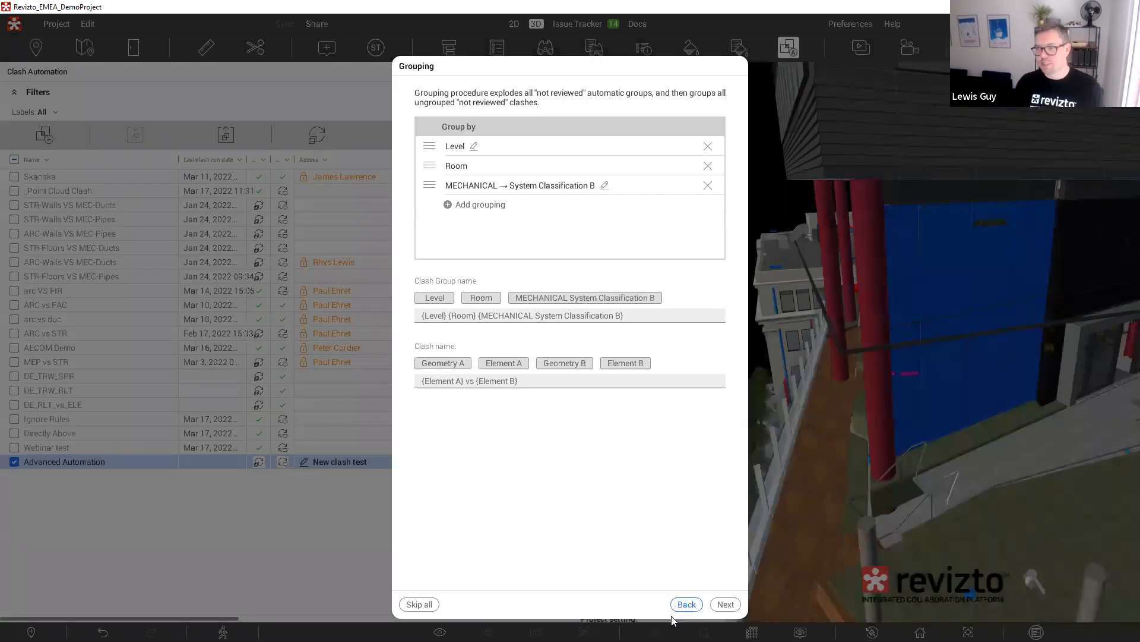
click(726, 604)
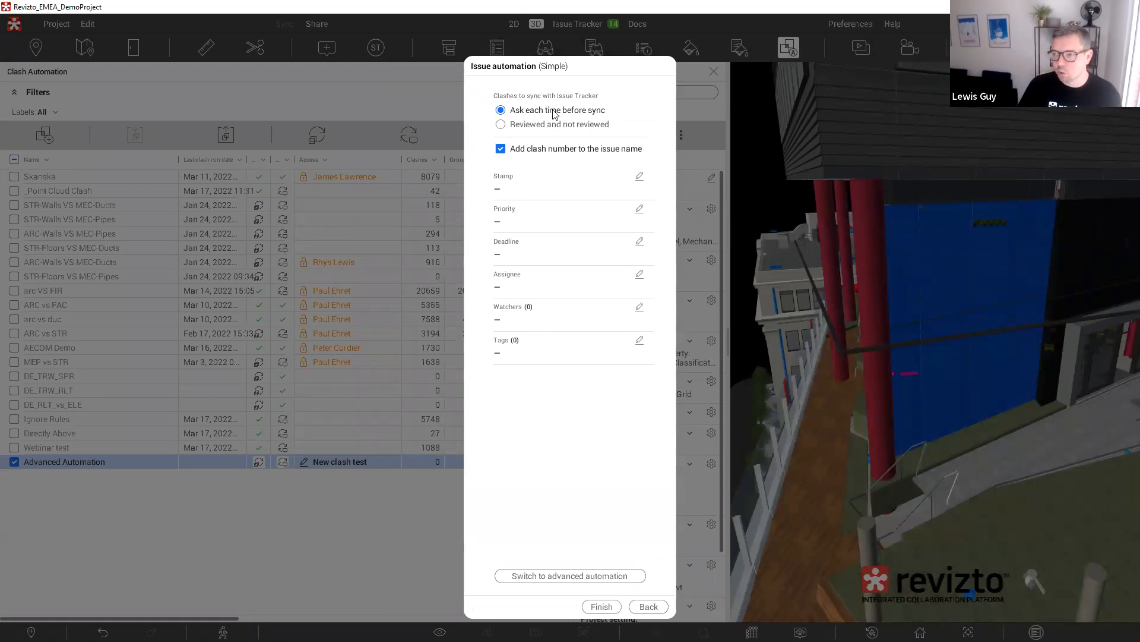
- Set the default stamp for automated issues to Mechanical
click(639, 176)
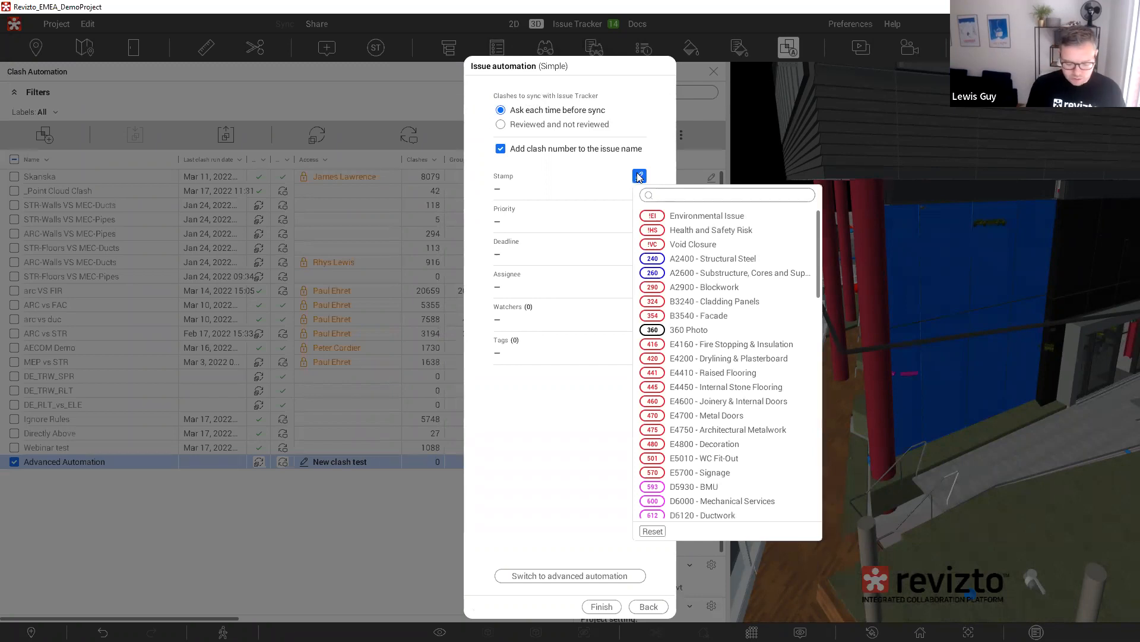
text(mec)
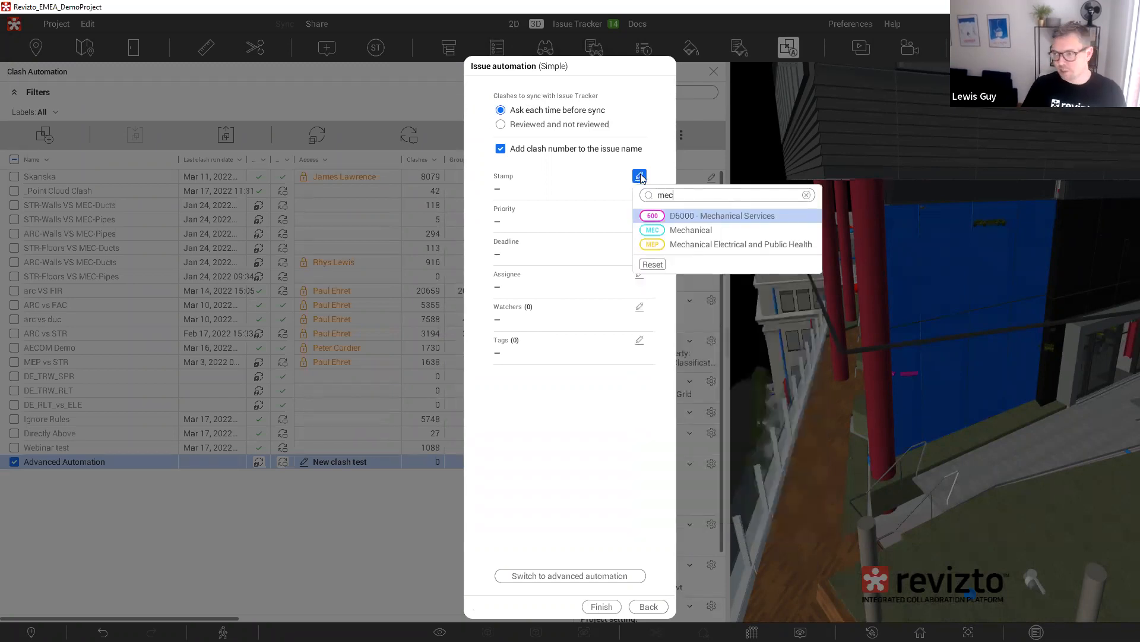
click(684, 229)
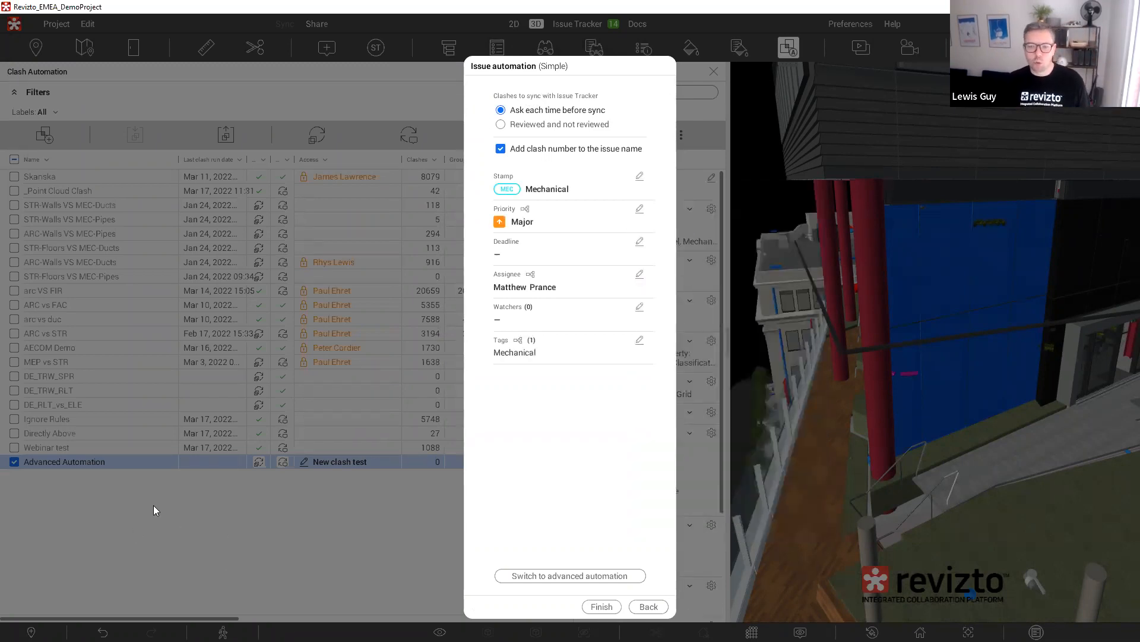
- Set the default issue deadline to 21 days
click(639, 241)
text(14)
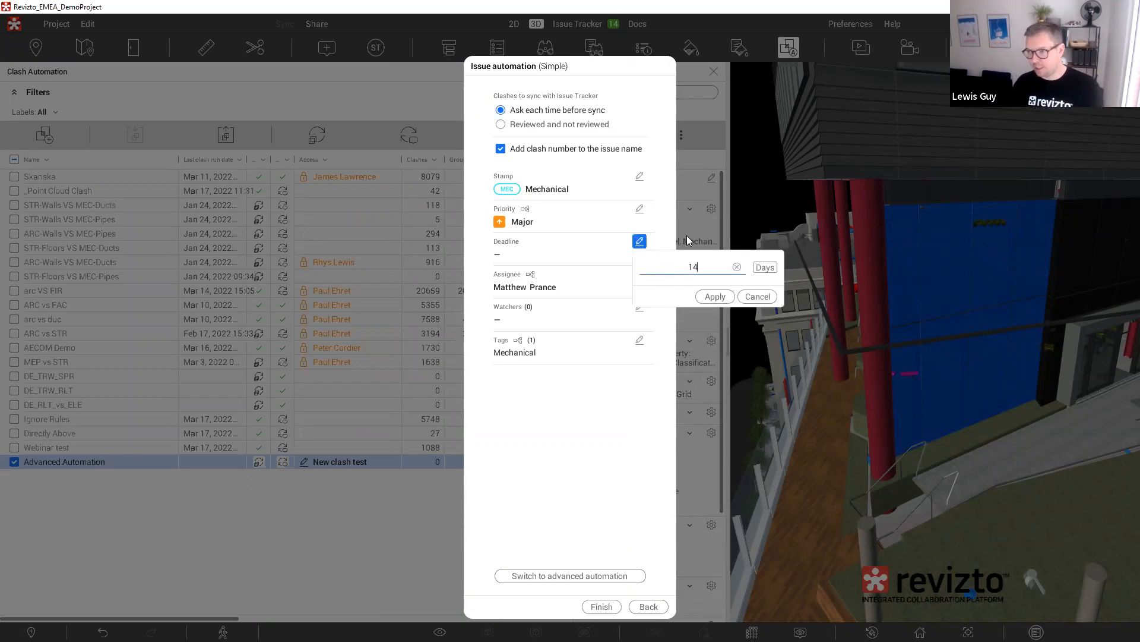
key(BackSpace)
key(BackSpace)
text(21)
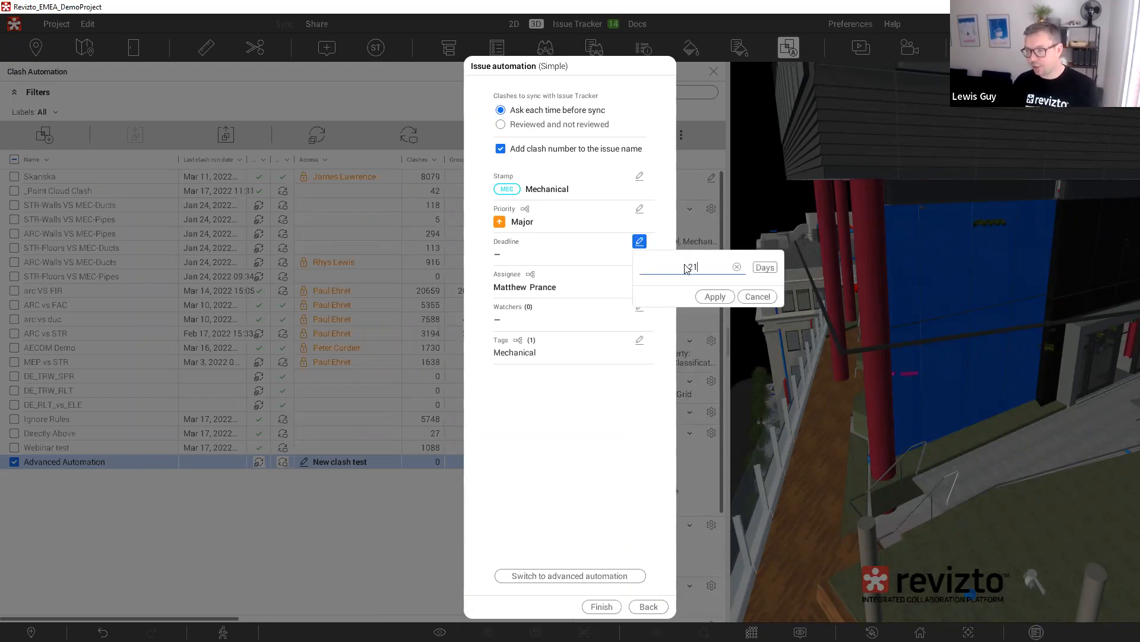
click(718, 296)
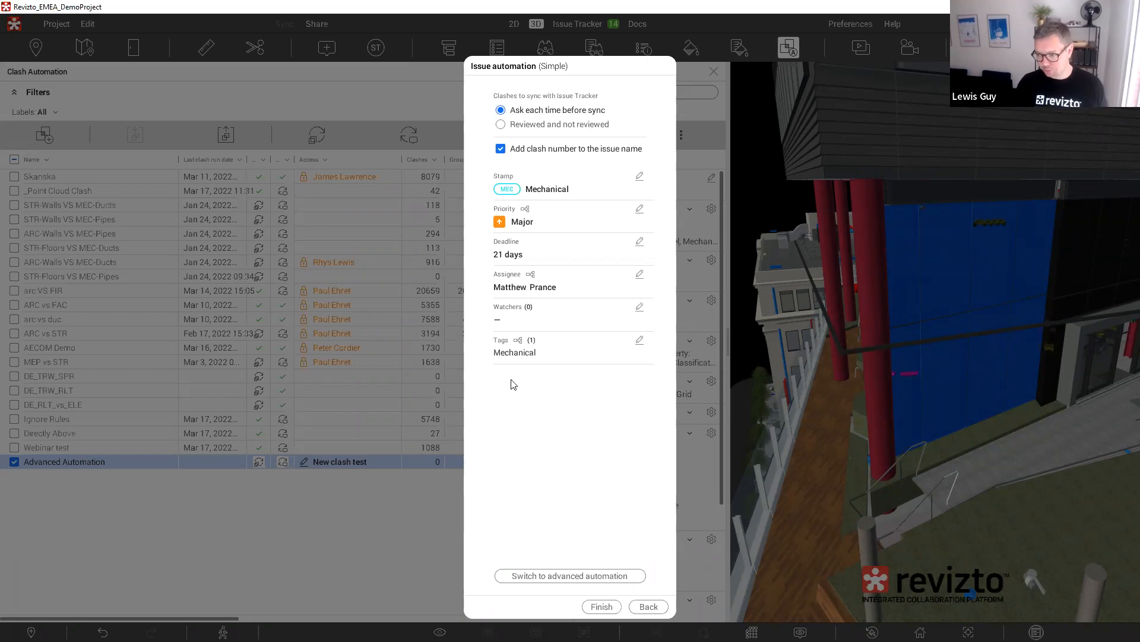
- Switch to advanced automation and add a condition for clash groups with at least one object in the Fire Protection searchset from _MEP Systems
click(563, 575)
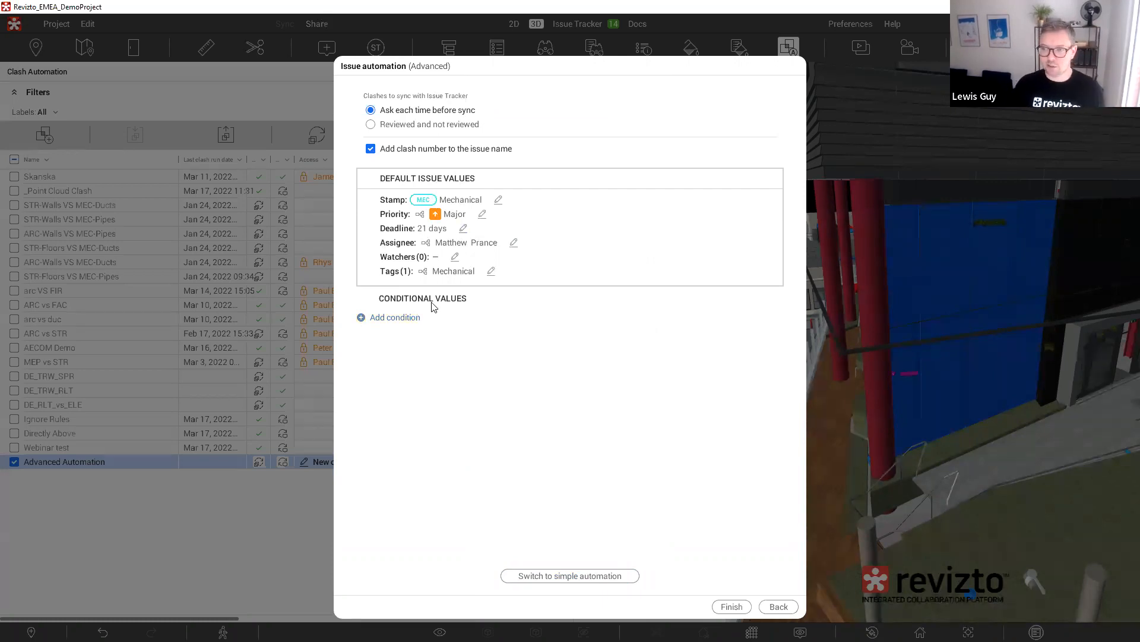
click(395, 319)
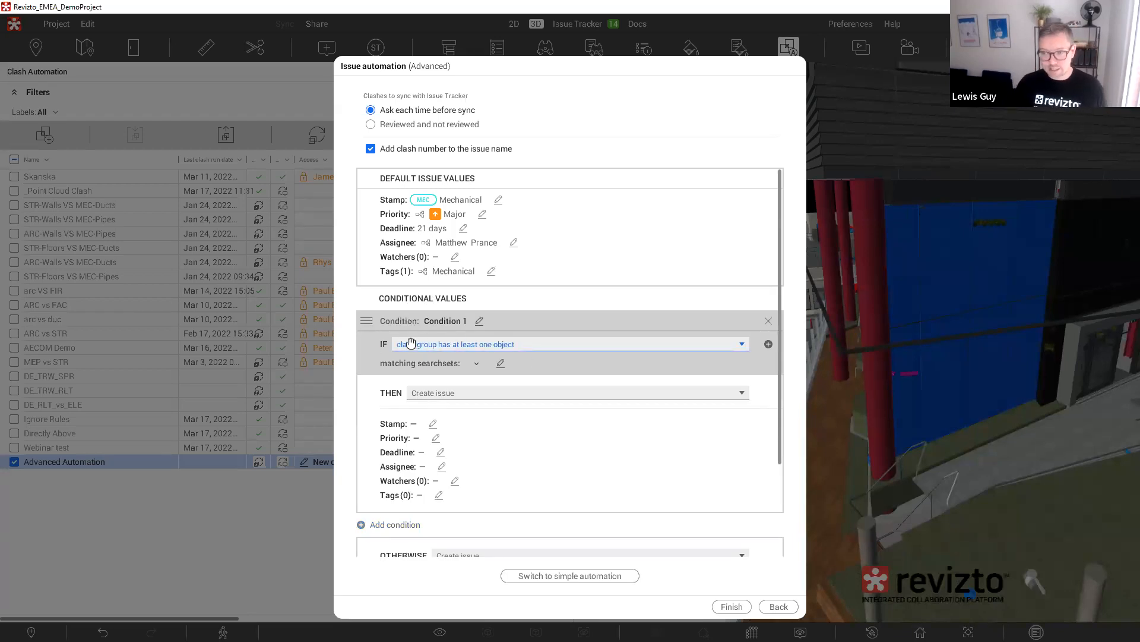
click(499, 363)
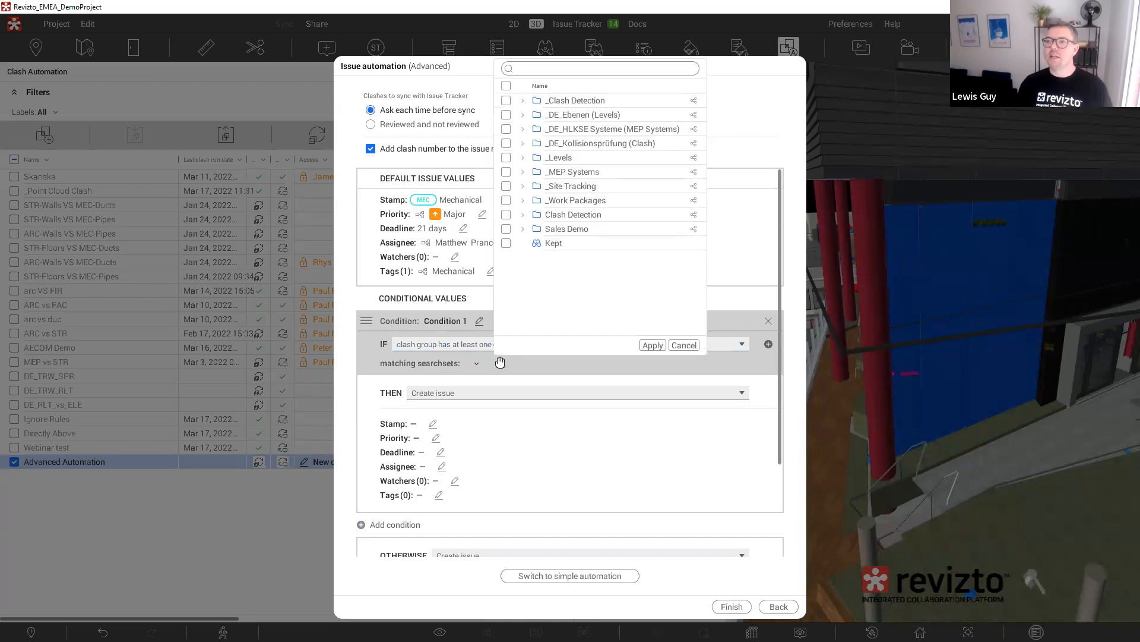
click(522, 172)
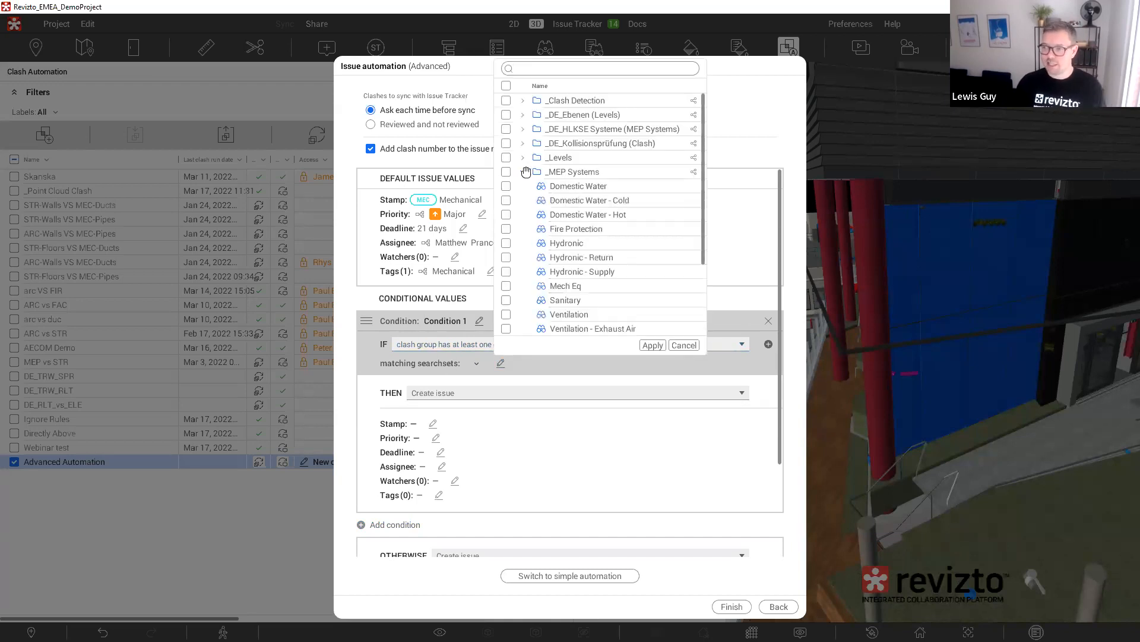
click(571, 229)
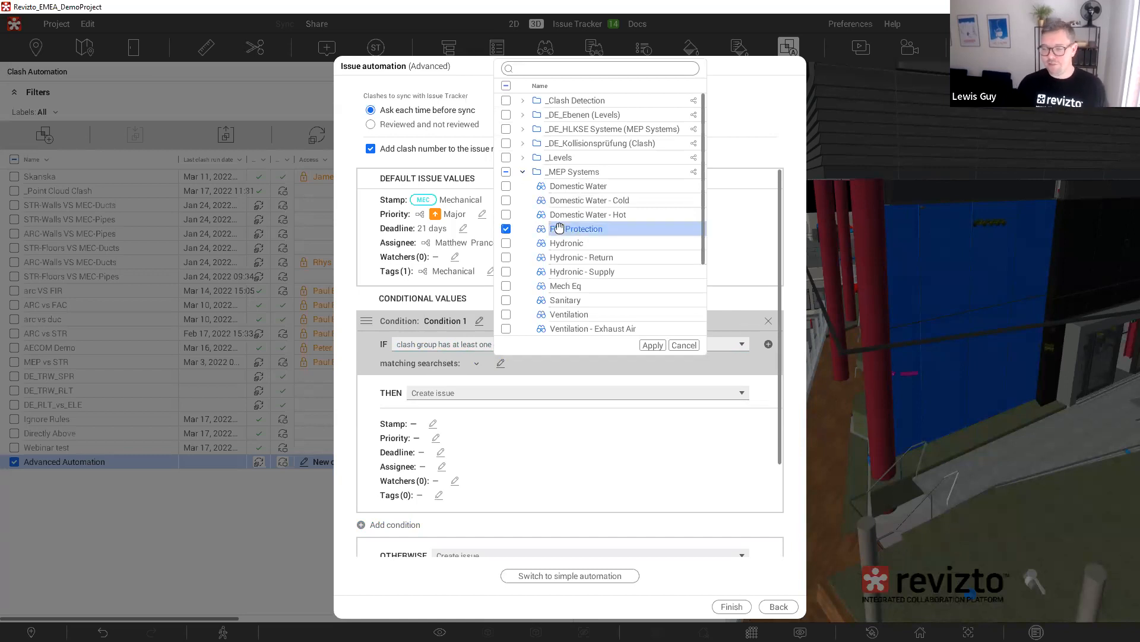
click(653, 345)
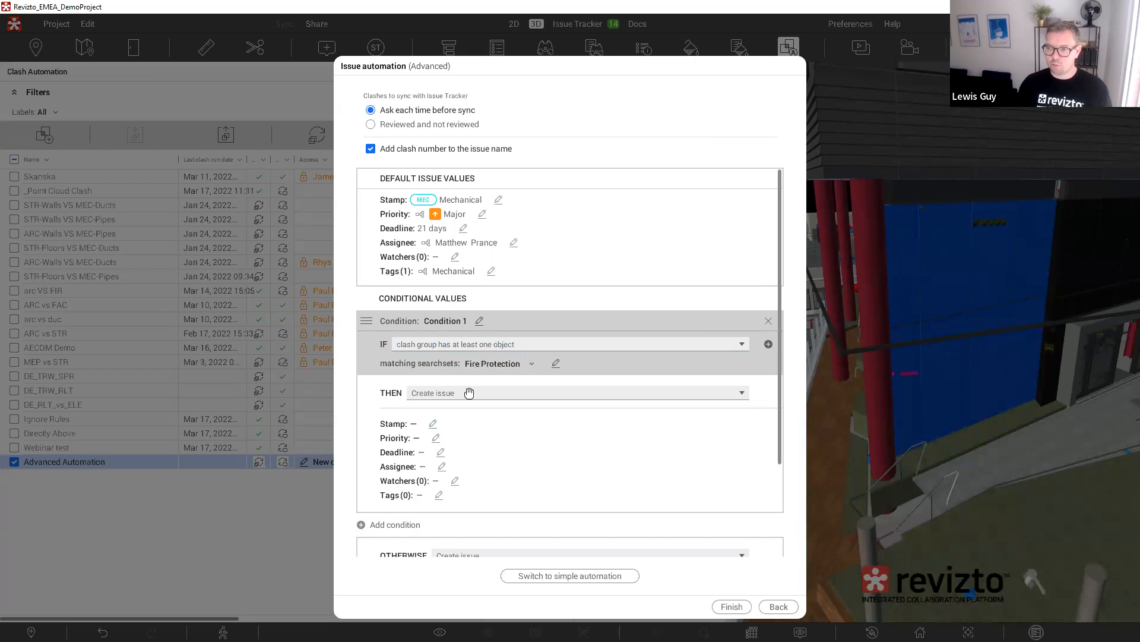
- Give the Fire Protection condition's issues the D6500 - Sprinklers stamp and choose a different team member as assignee
click(433, 423)
scroll(509, 332, down, 1)
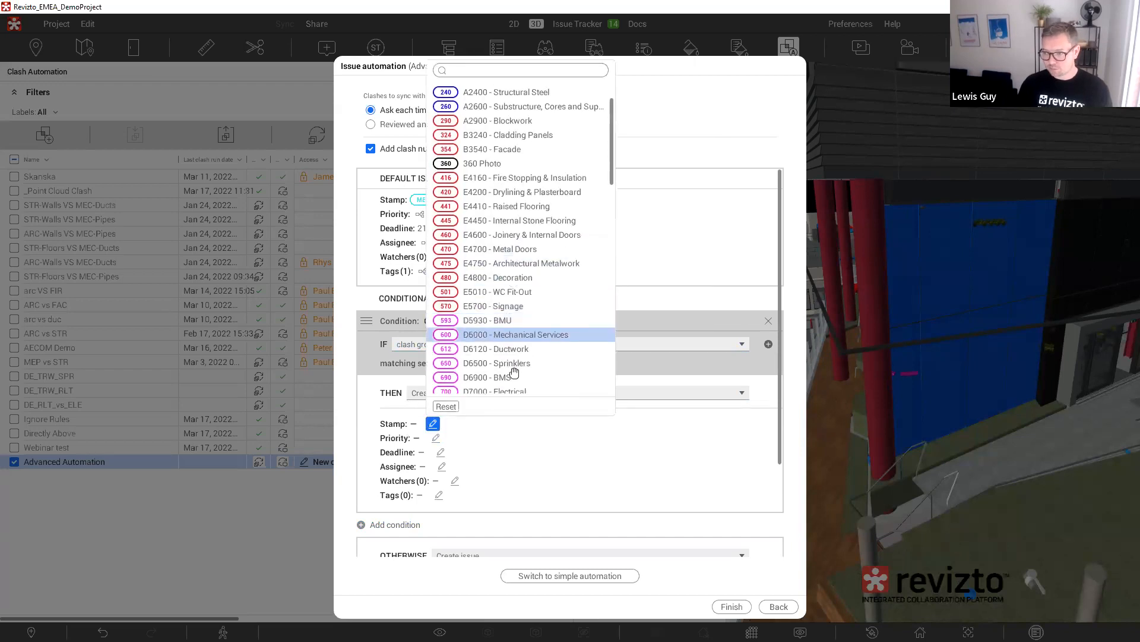
click(510, 364)
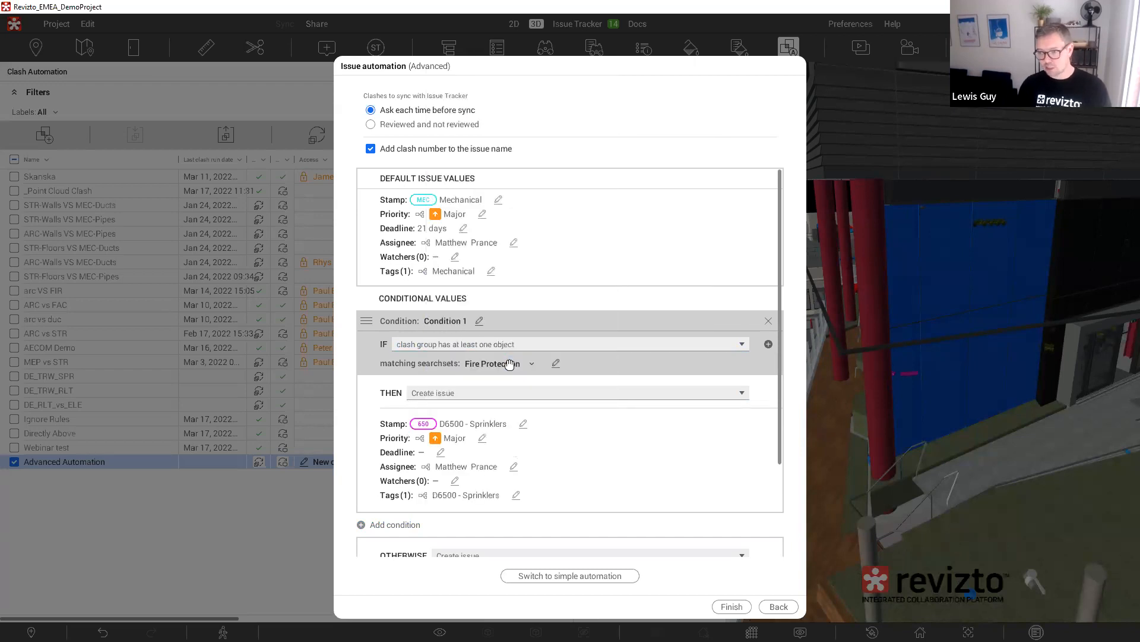
click(514, 466)
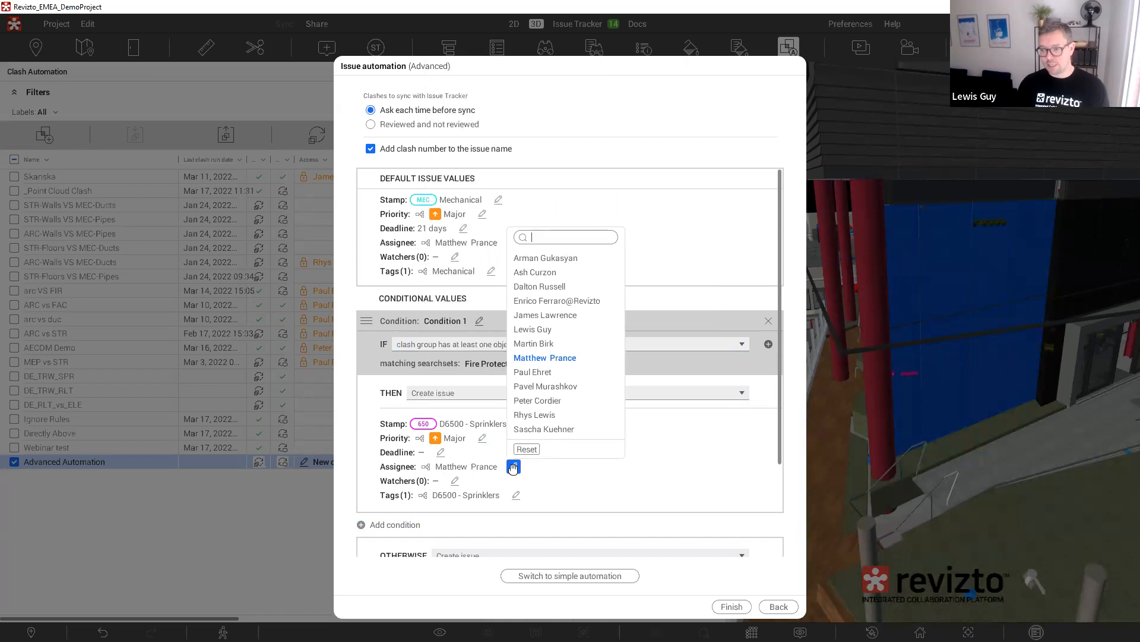
click(541, 401)
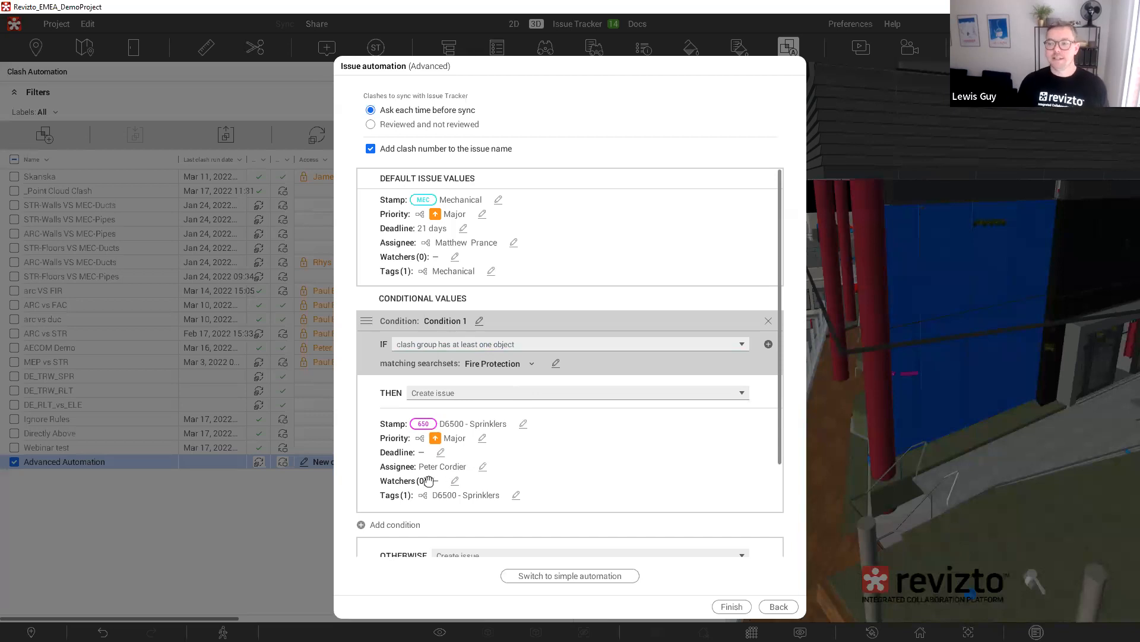
- Set the Fire Protection condition's issue deadline to 7 days and its priority to Critical
click(441, 452)
text(7)
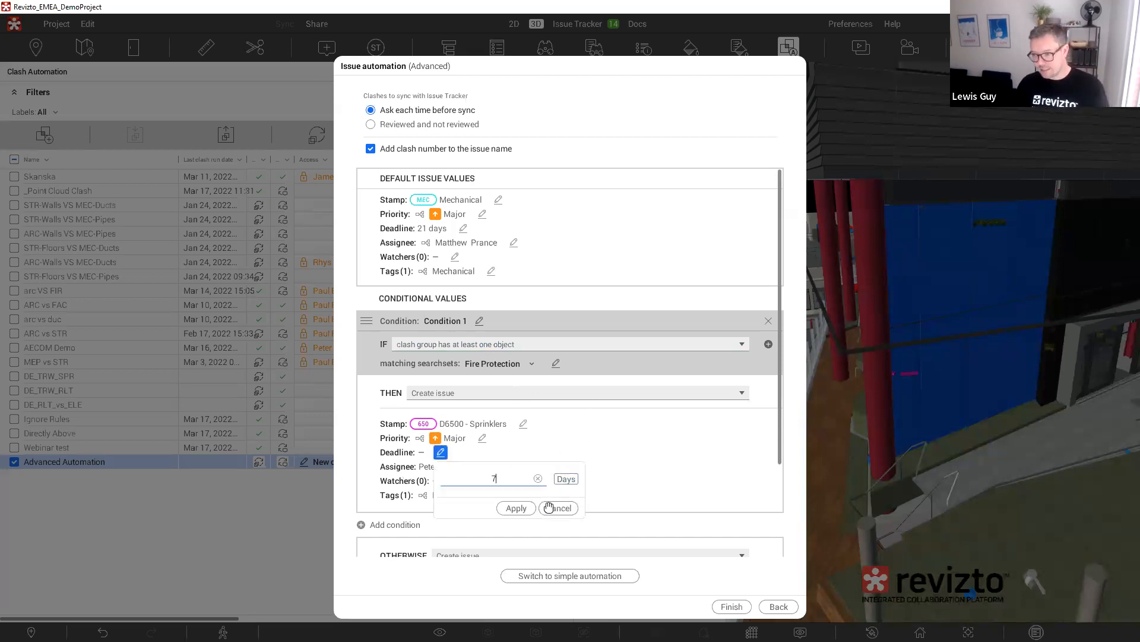
click(516, 508)
click(480, 438)
click(502, 467)
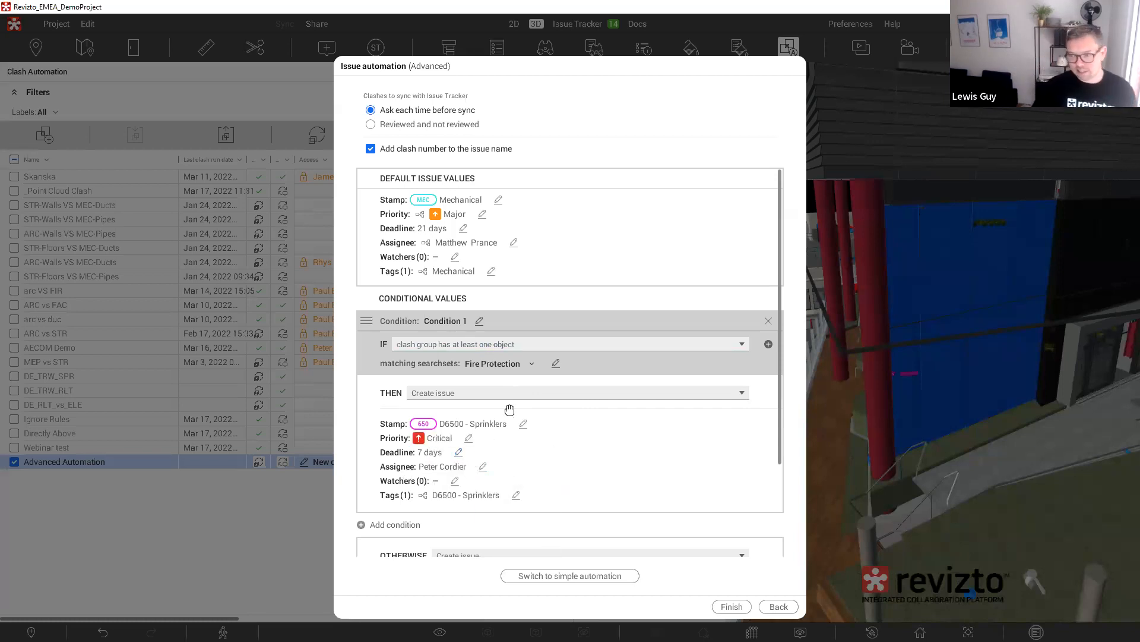
- Rename the Fire Protection condition as "Sprinklers"
scroll(487, 429, down, 1)
scroll(487, 429, down, 1)
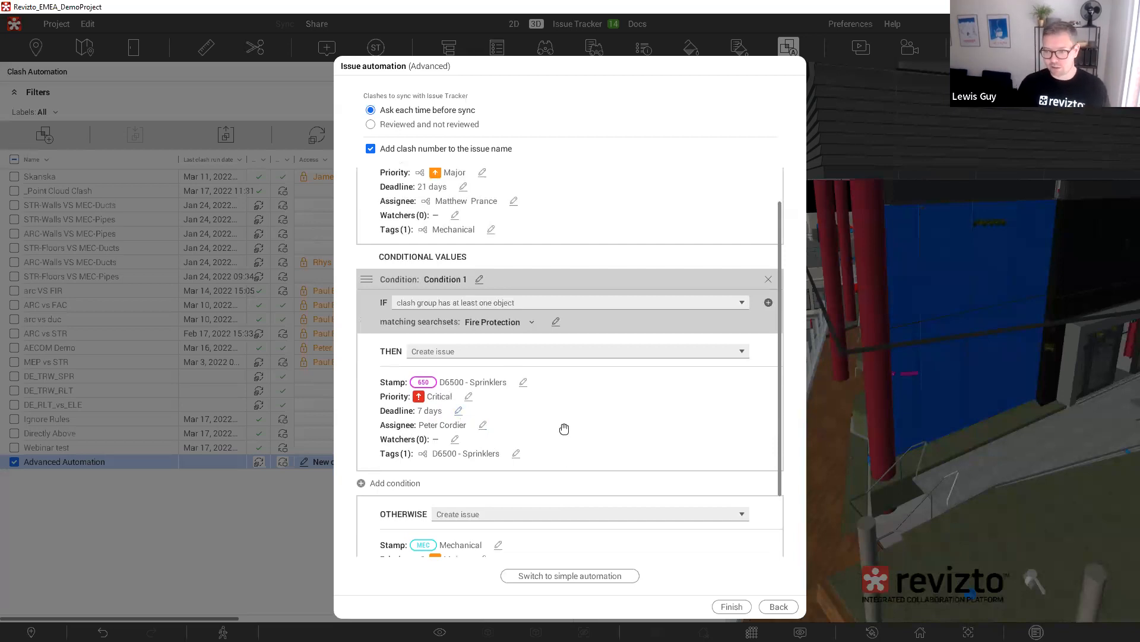
click(480, 279)
text(Sprinklers)
key(Return)
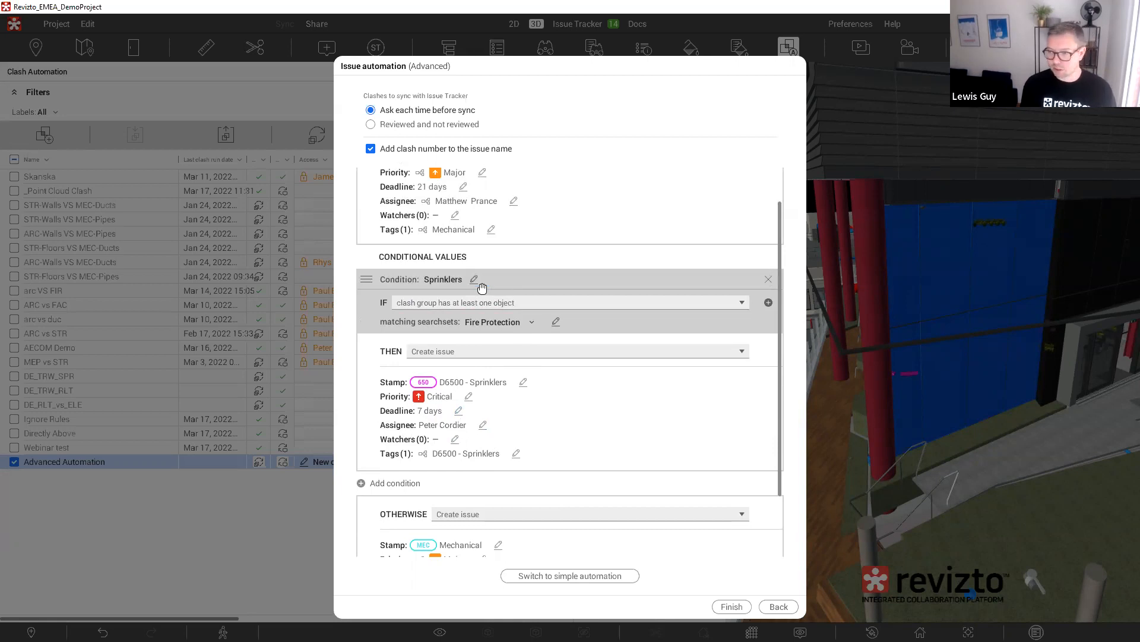
- Add a second condition below the Sprinklers condition and name it "Ventilation"
scroll(475, 397, down, 1)
scroll(402, 446, down, 1)
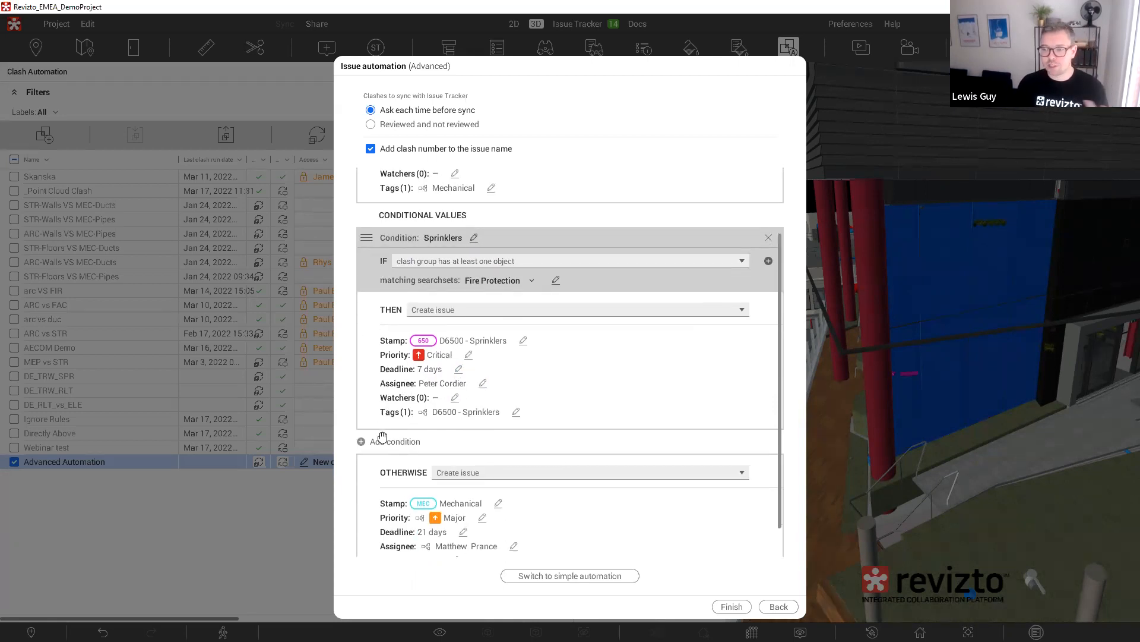
click(389, 442)
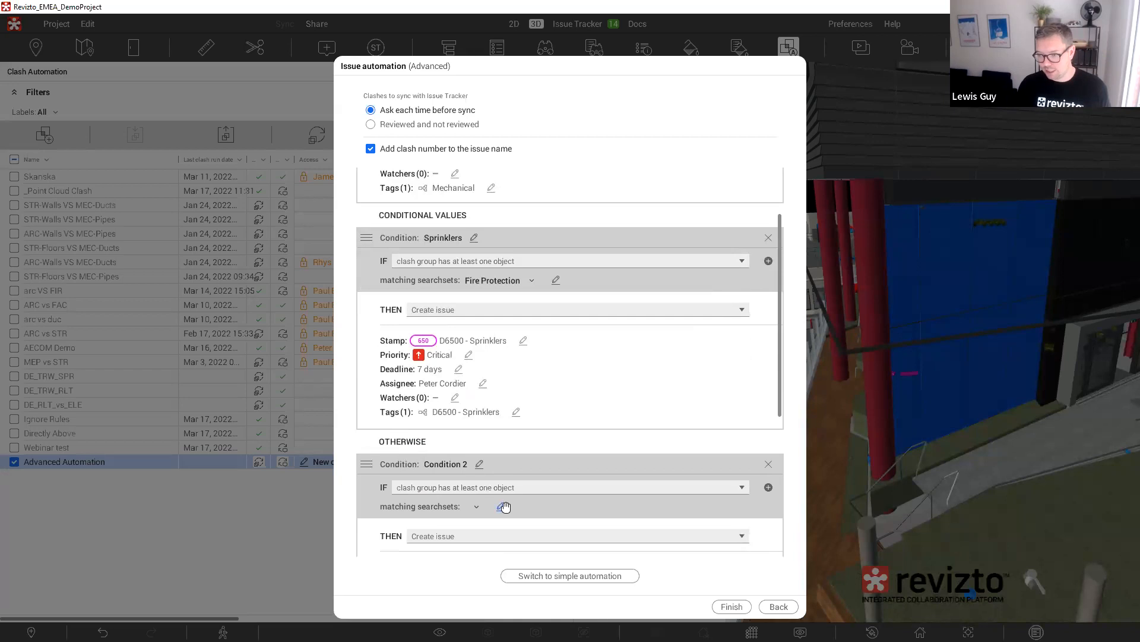
click(478, 464)
text(C)
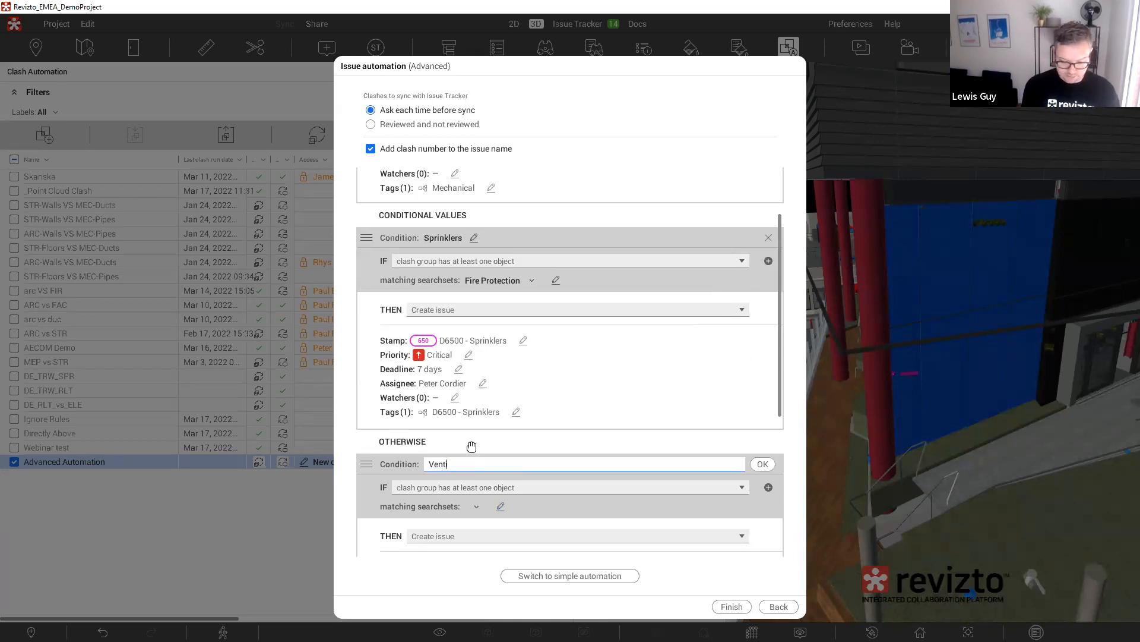
key(Return)
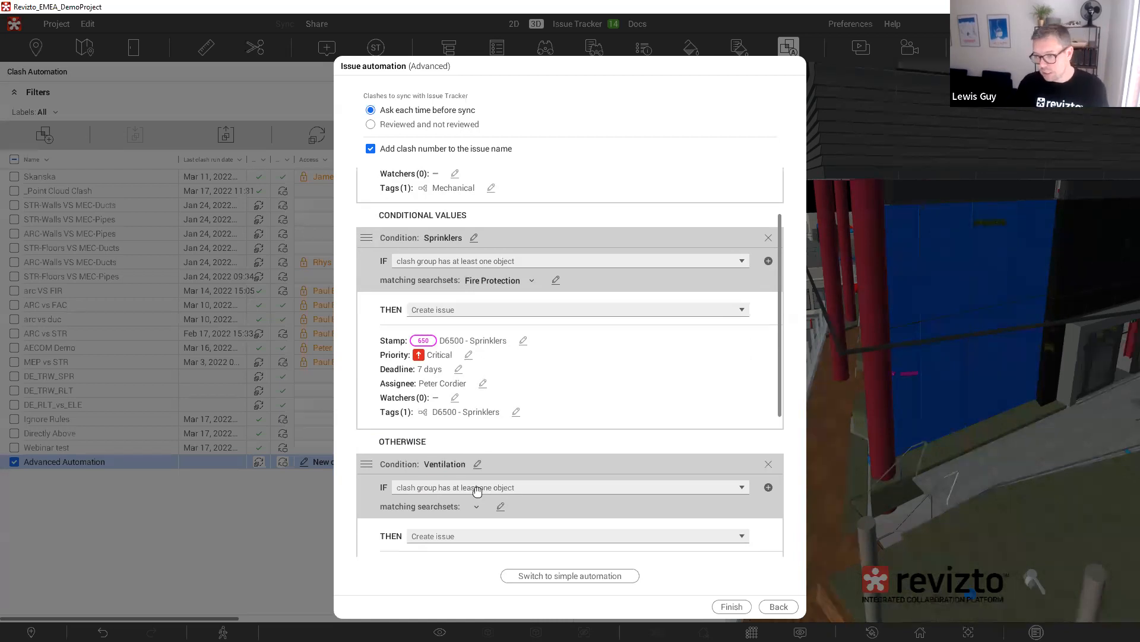
- Match the Ventilation condition to the Ventilation searchset from the _MEP Systems folder
click(500, 506)
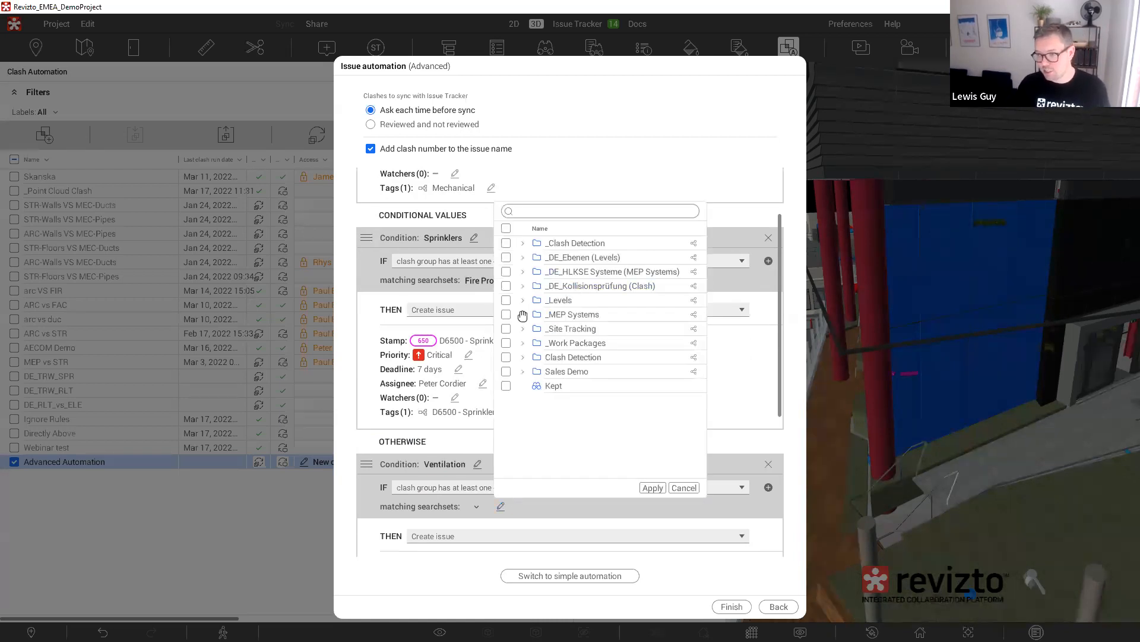
click(523, 314)
scroll(591, 419, down, 2)
scroll(591, 419, down, 1)
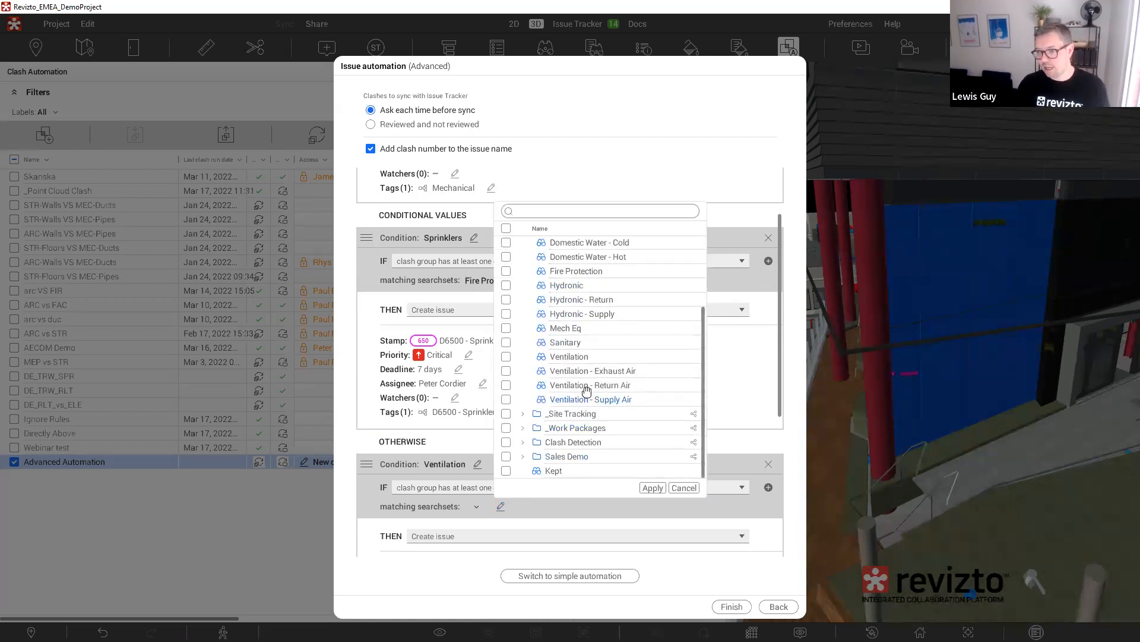
click(578, 356)
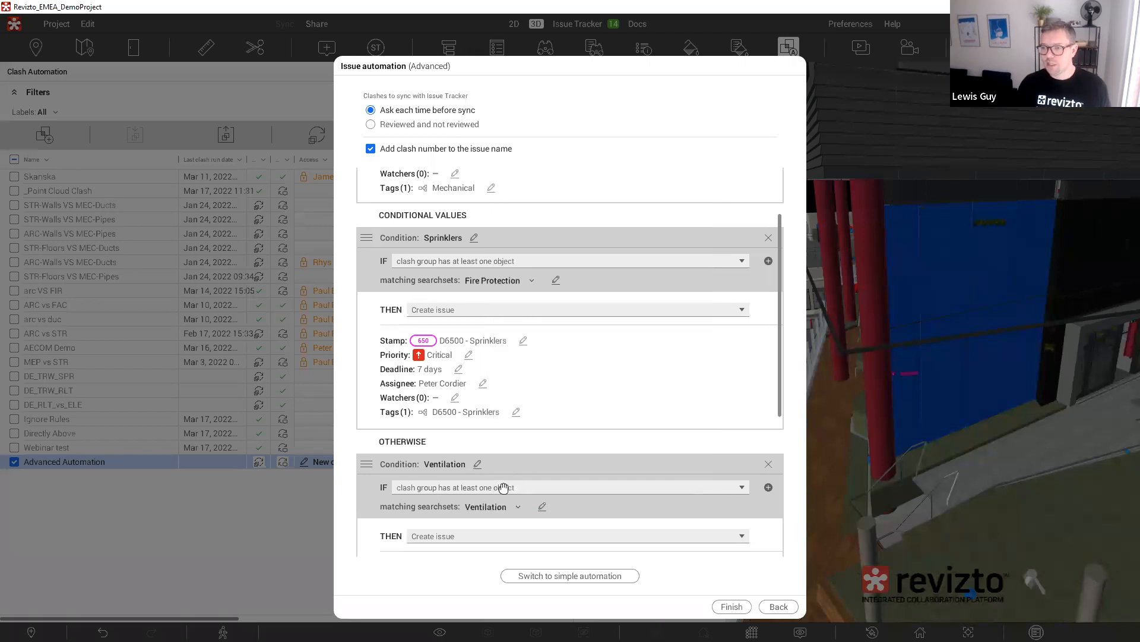
- Give the Ventilation condition's issues the D6120 - Ductwork stamp
scroll(502, 486, down, 3)
click(435, 421)
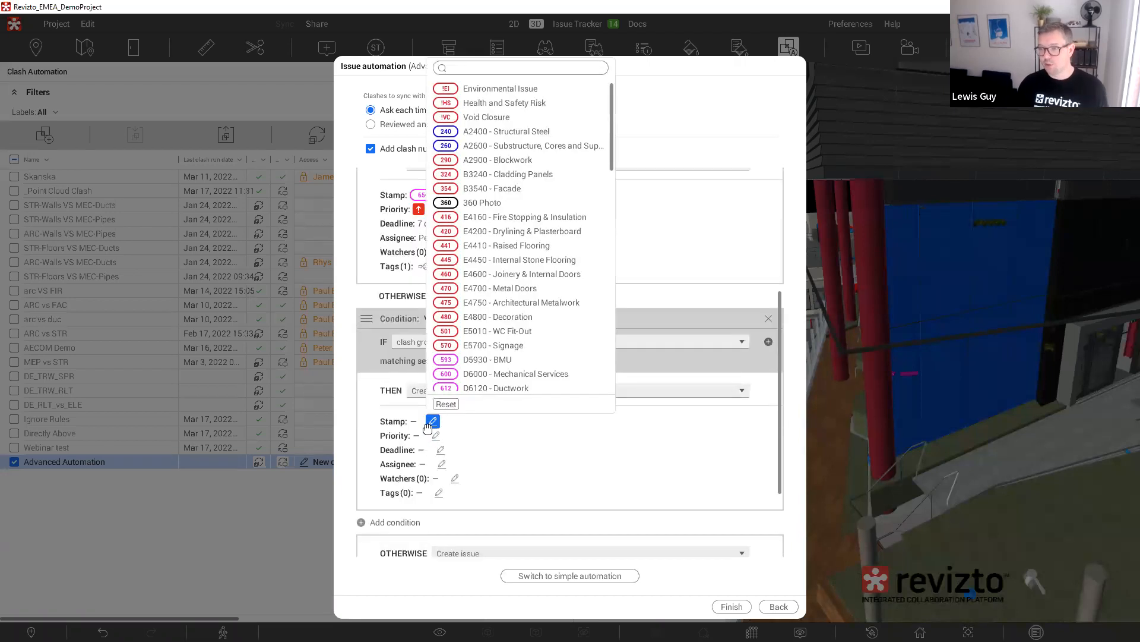
scroll(523, 232, down, 1)
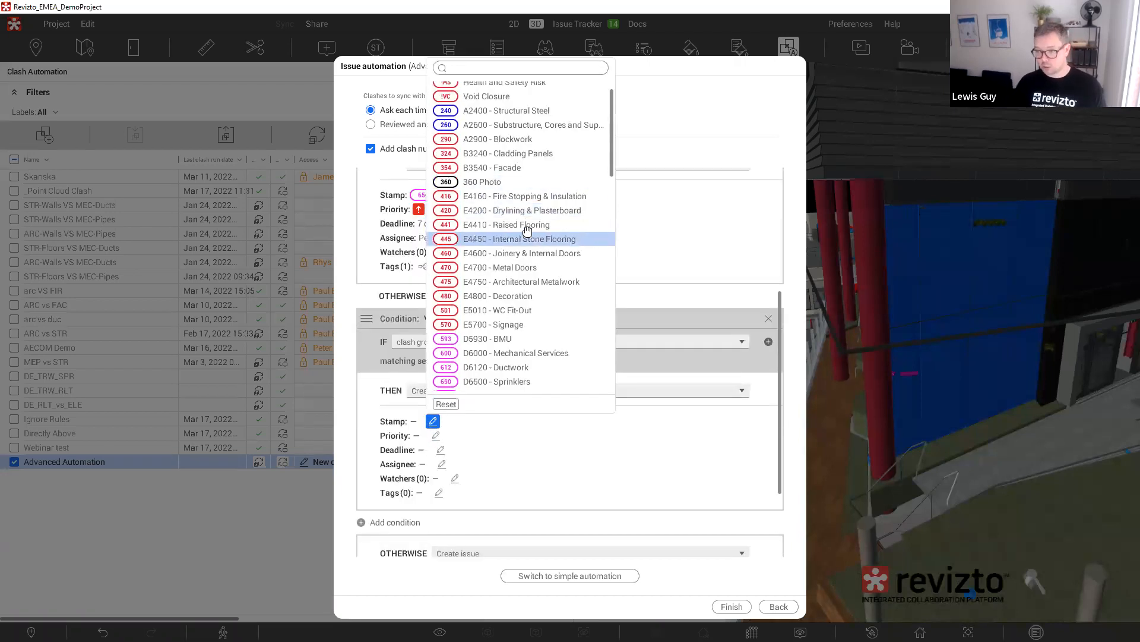
click(509, 367)
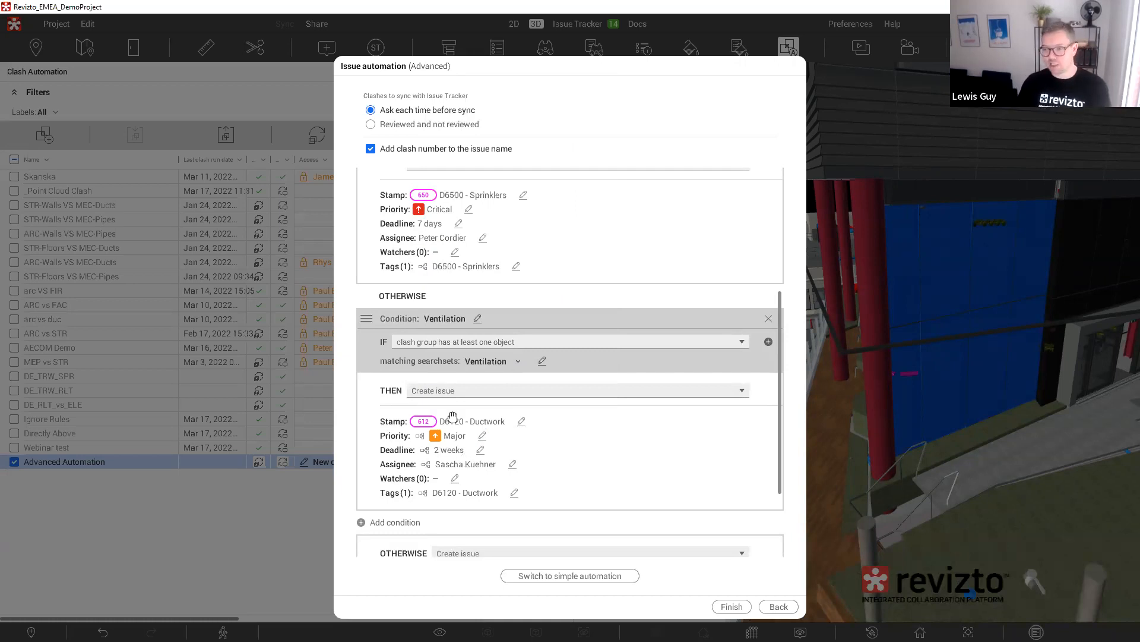
- Add a third condition below the Ventilation condition and name it "Domestic Water"
scroll(370, 499, down, 1)
click(402, 481)
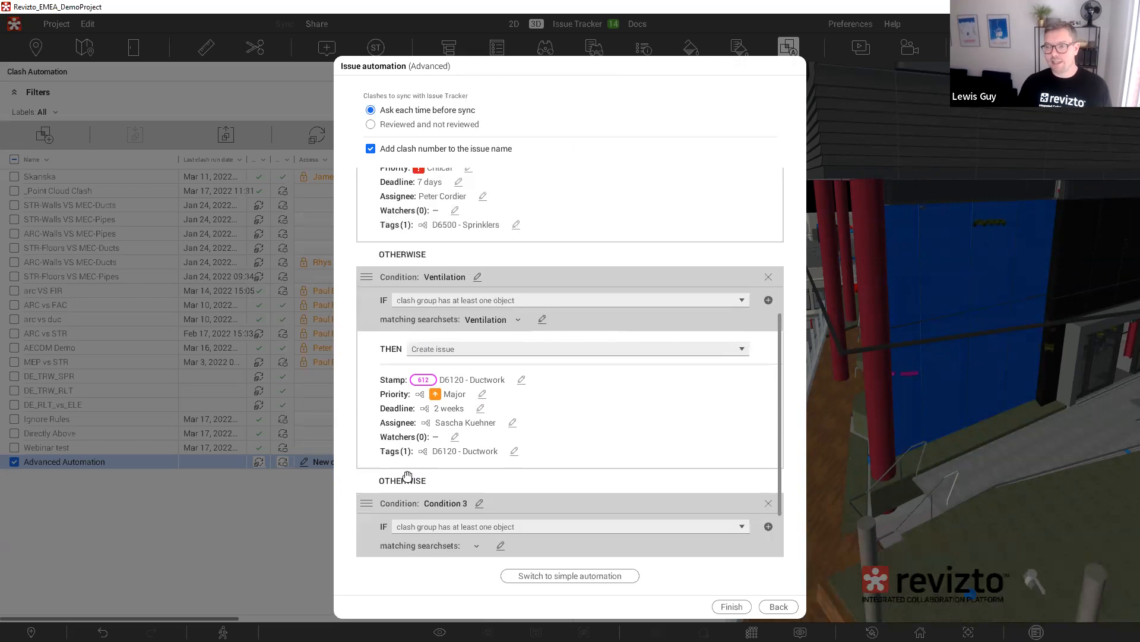
click(478, 503)
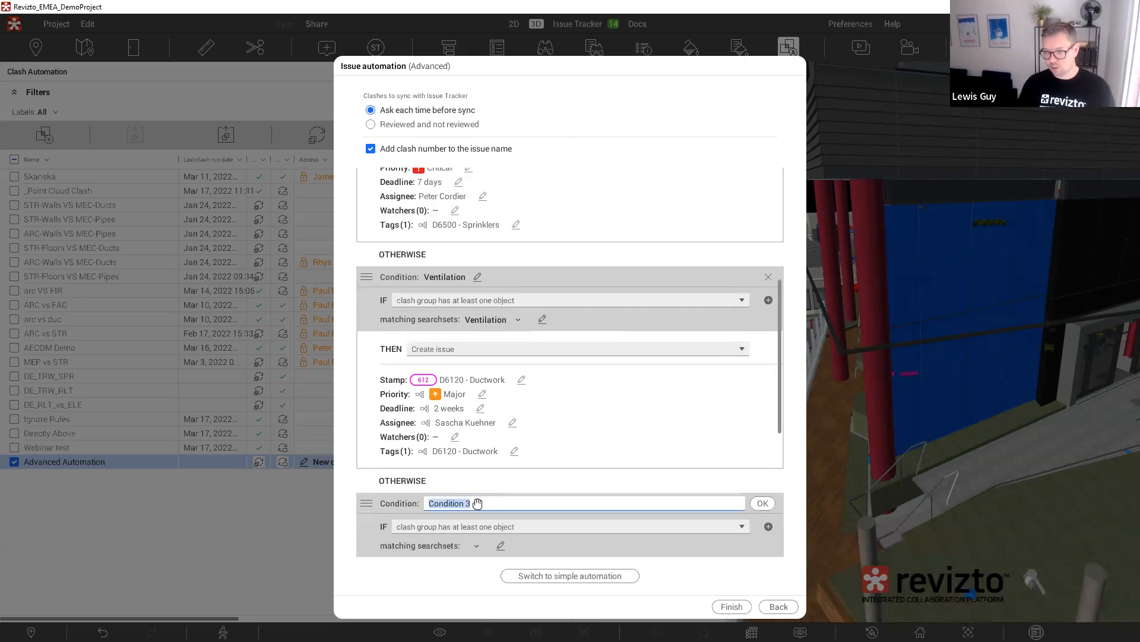
text(Domestic Water)
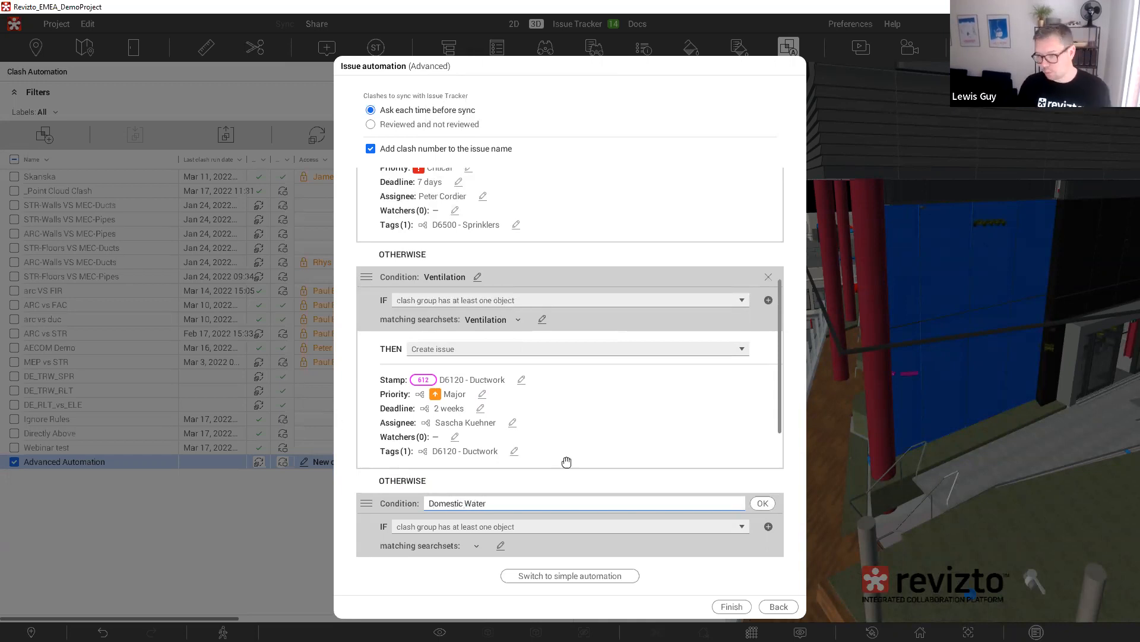
key(Return)
- Match the Domestic Water condition to the Domestic Water searchset from the _MEP Systems folder
scroll(546, 517, down, 3)
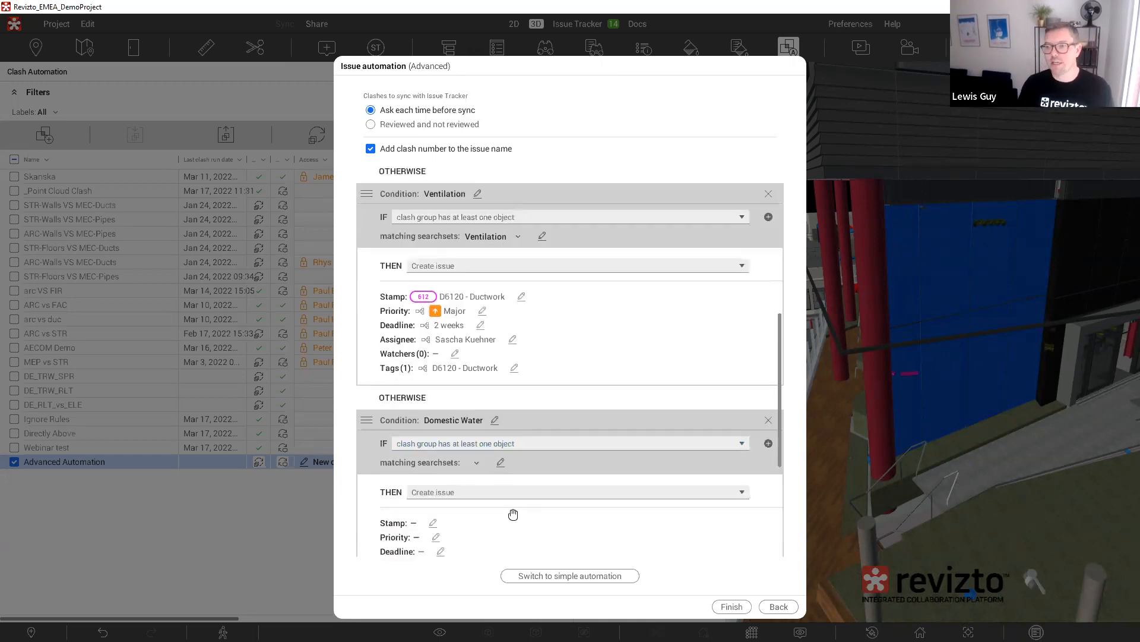
click(500, 462)
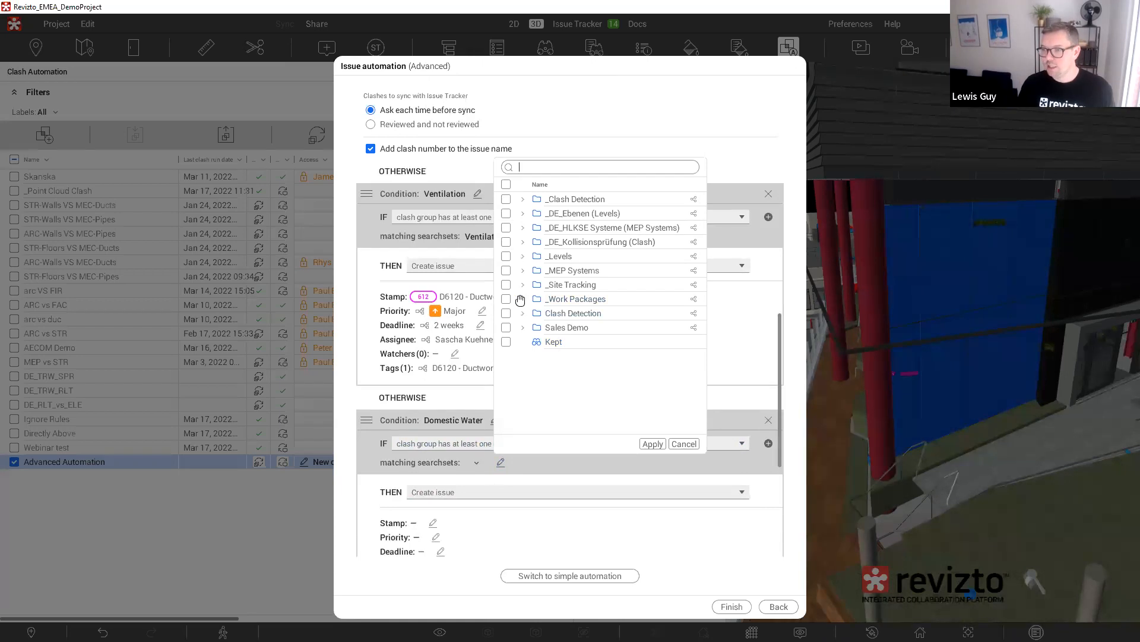
click(523, 271)
click(594, 285)
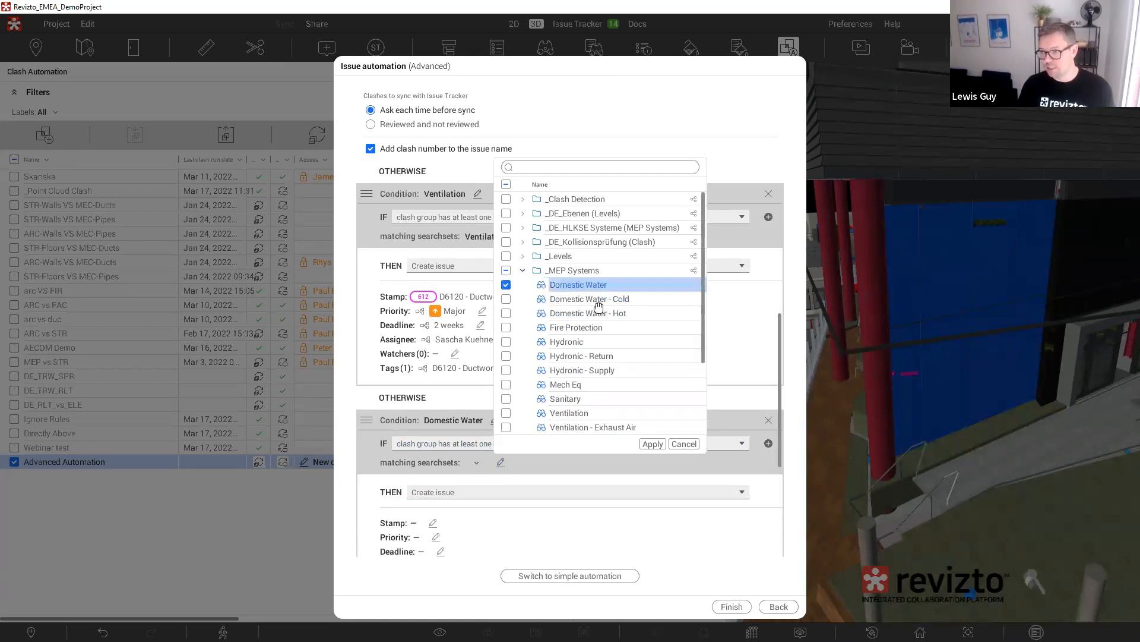
click(652, 444)
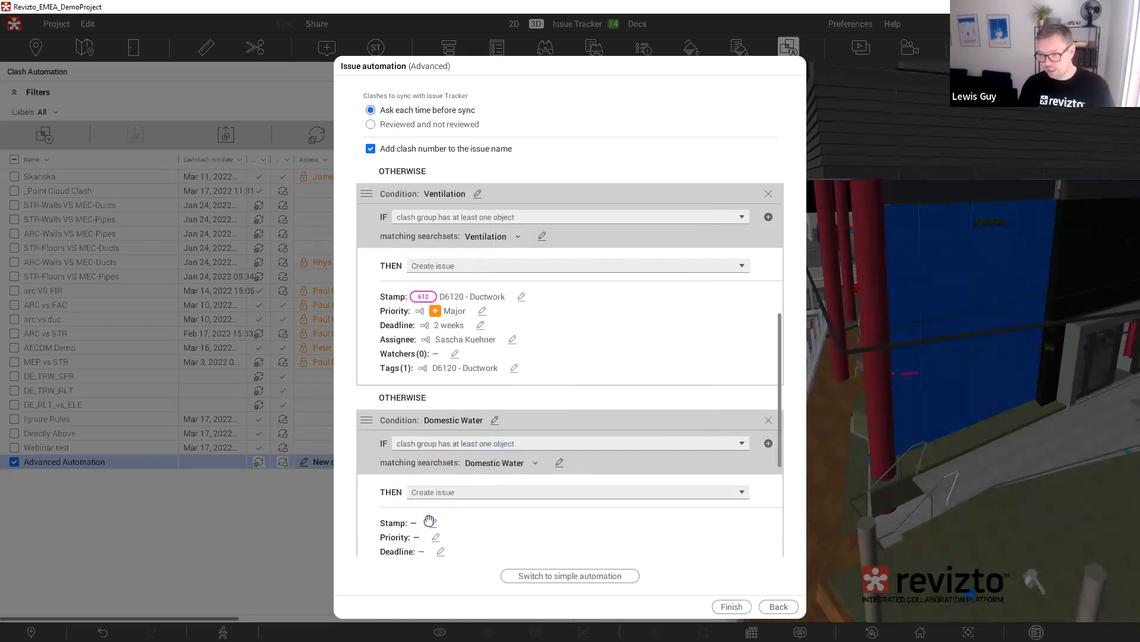
- Give the Domestic Water condition's issues the D6000 - Mechanical Services stamp and set their priority to Minor
click(432, 522)
scroll(510, 392, down, 1)
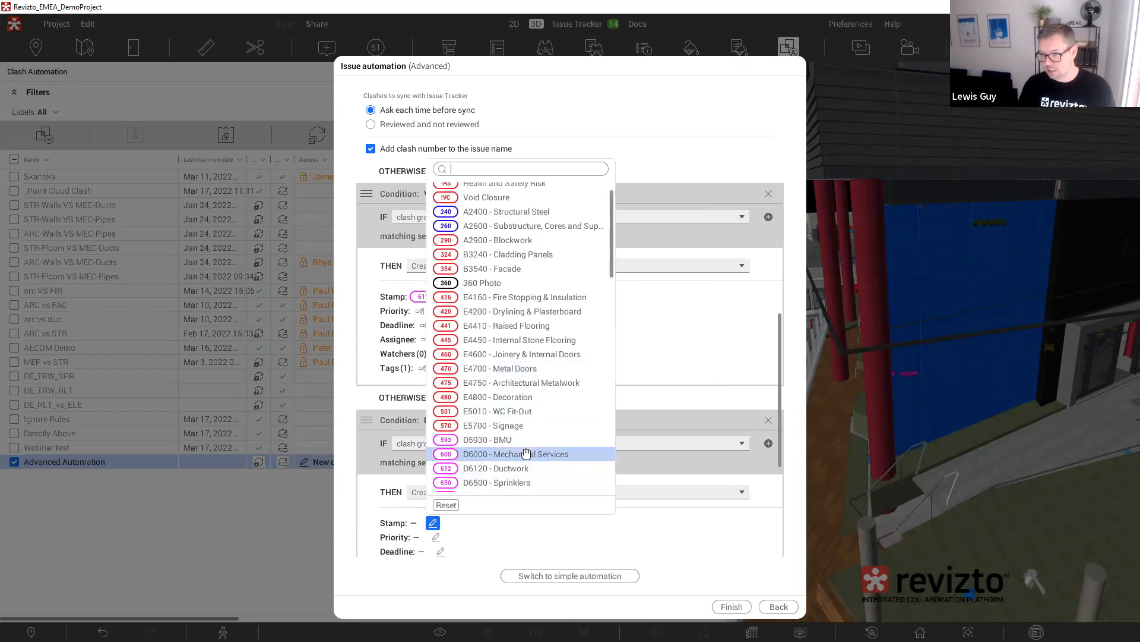
click(512, 452)
scroll(511, 512, down, 1)
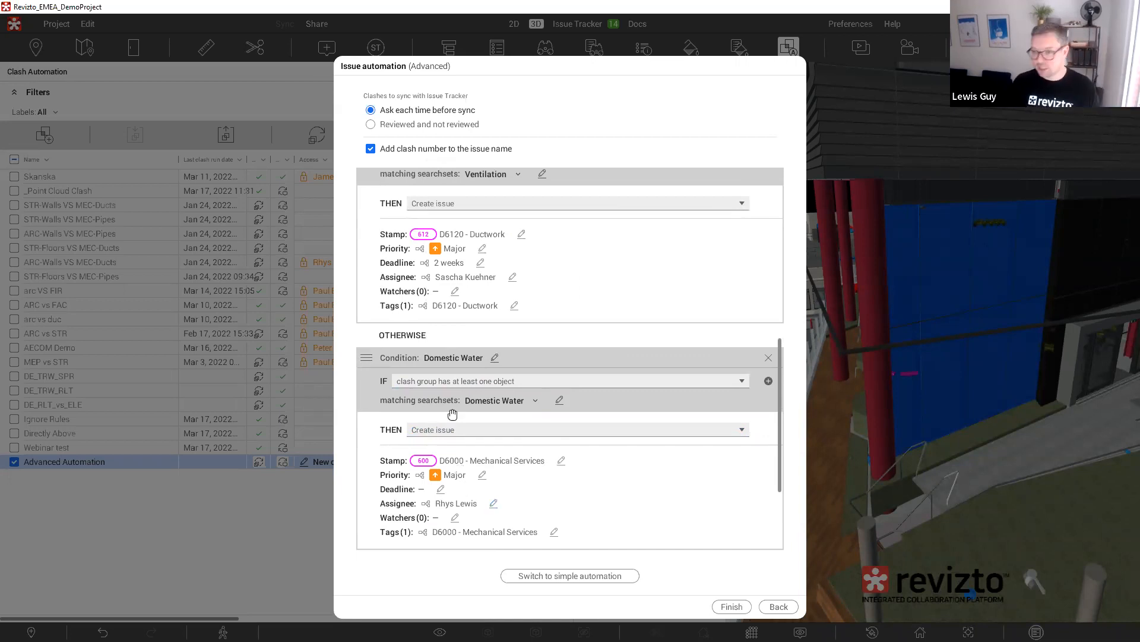
scroll(496, 432, down, 1)
scroll(493, 435, down, 1)
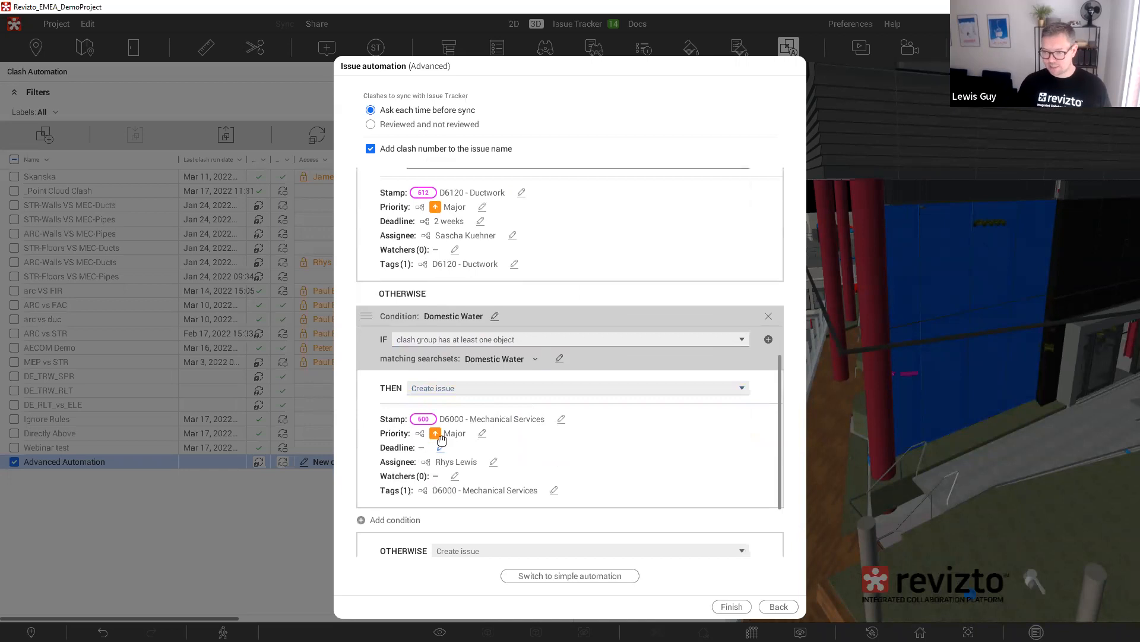
click(483, 433)
click(514, 496)
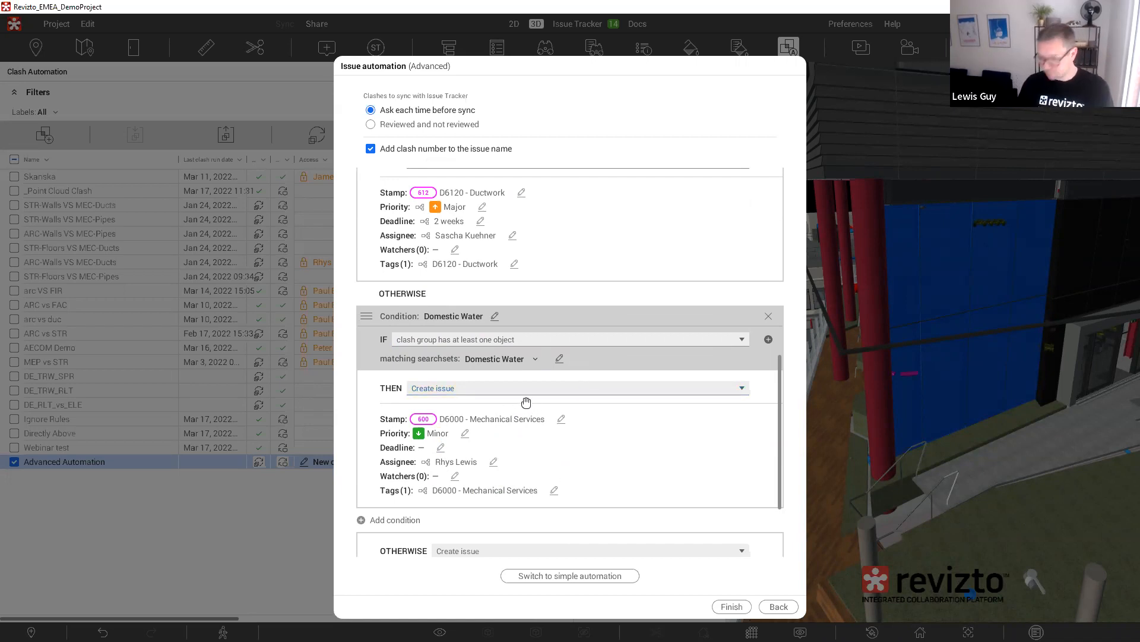
- Set the final OTHERWISE rule to "Don't create issue" and finish the issue automation setup
scroll(493, 423, down, 3)
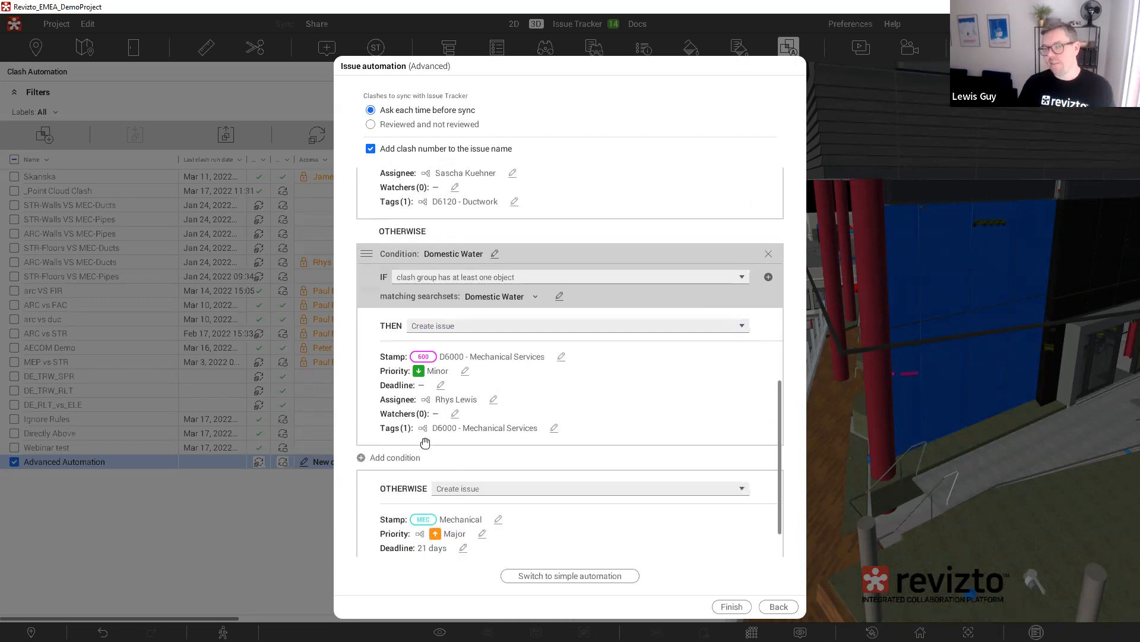
scroll(426, 443, down, 2)
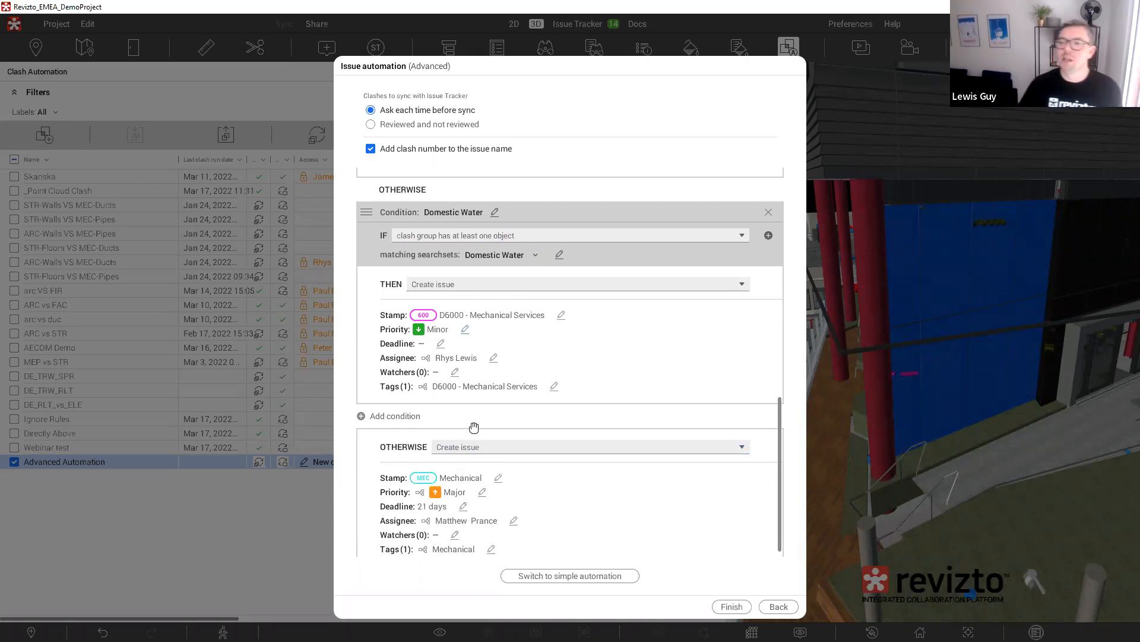
click(478, 448)
click(463, 477)
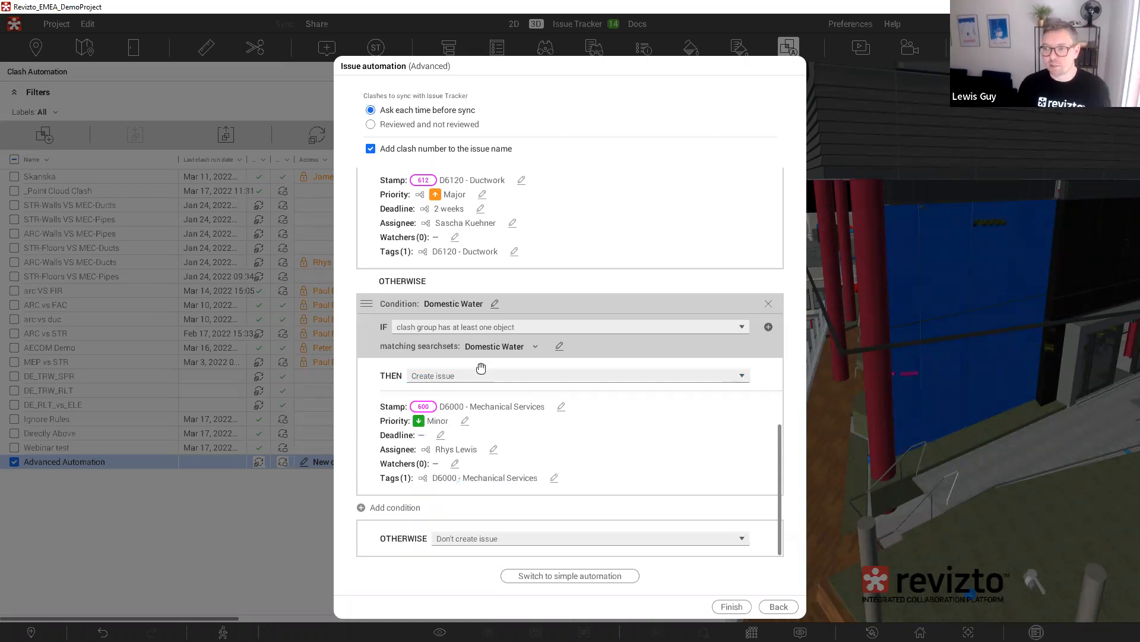
scroll(481, 282, up, 3)
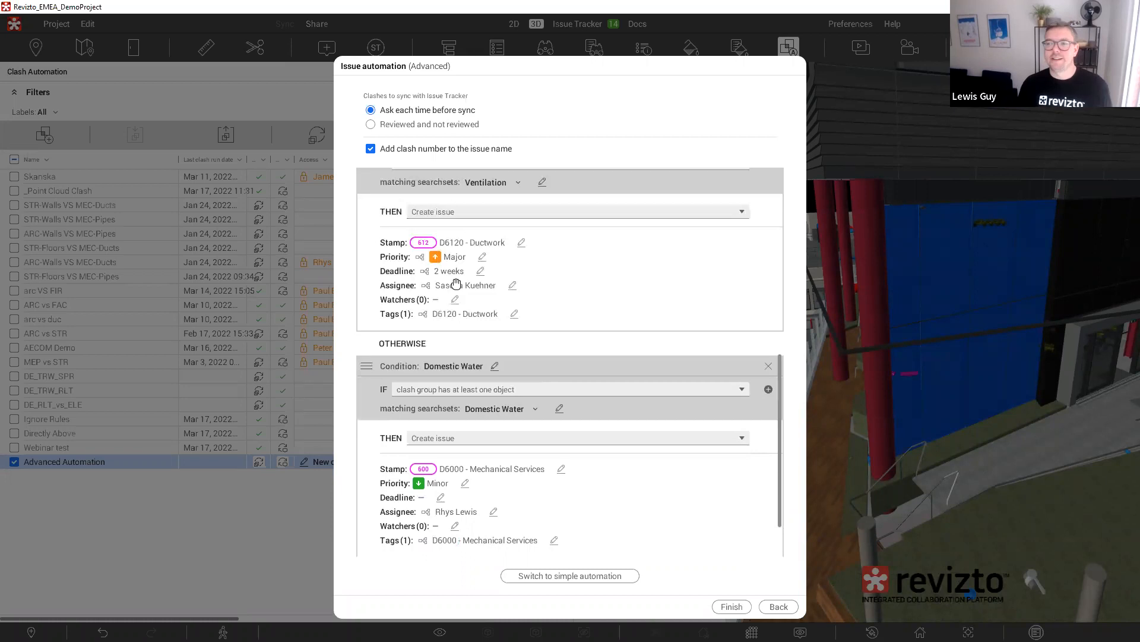
scroll(456, 283, down, 3)
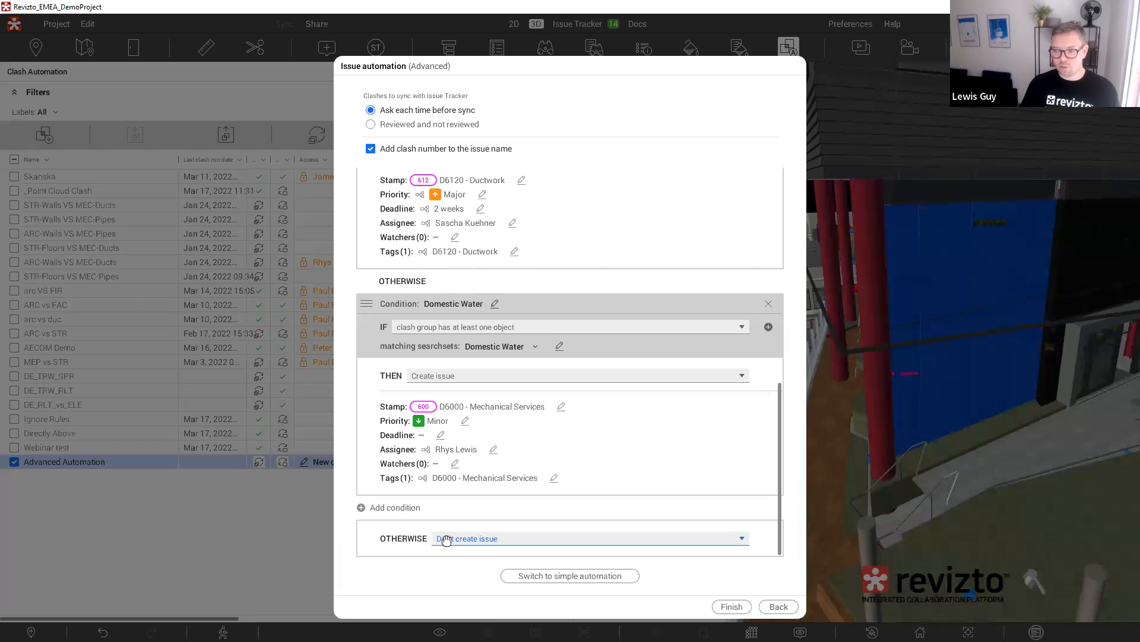
click(735, 606)
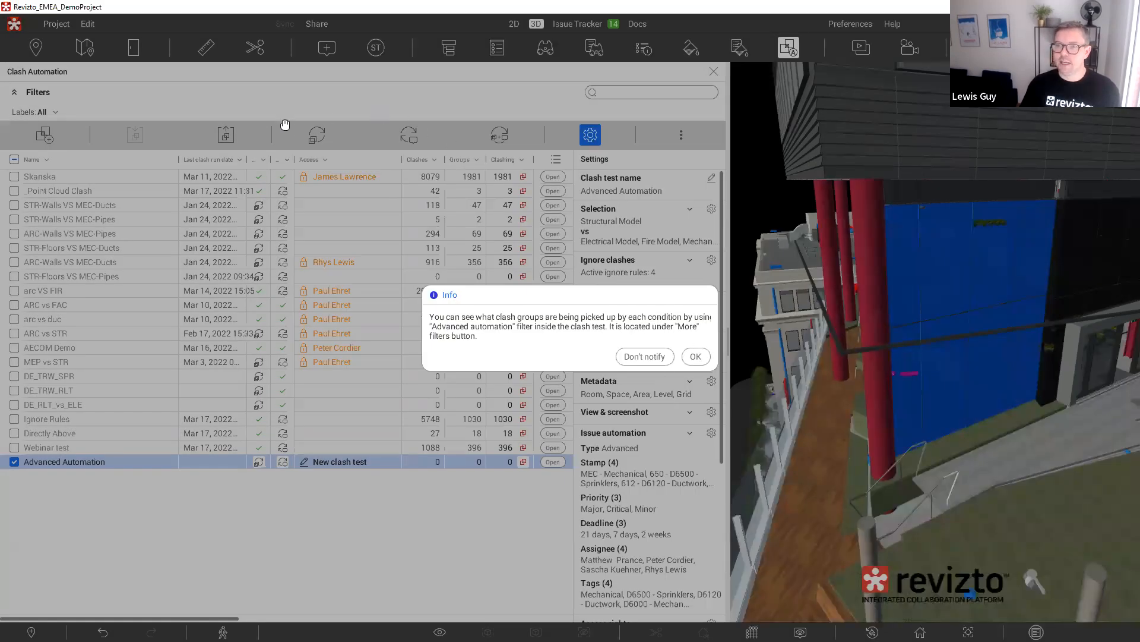
- Run clash detection on the Advanced Automation test and dismiss the completion message
click(319, 138)
click(319, 137)
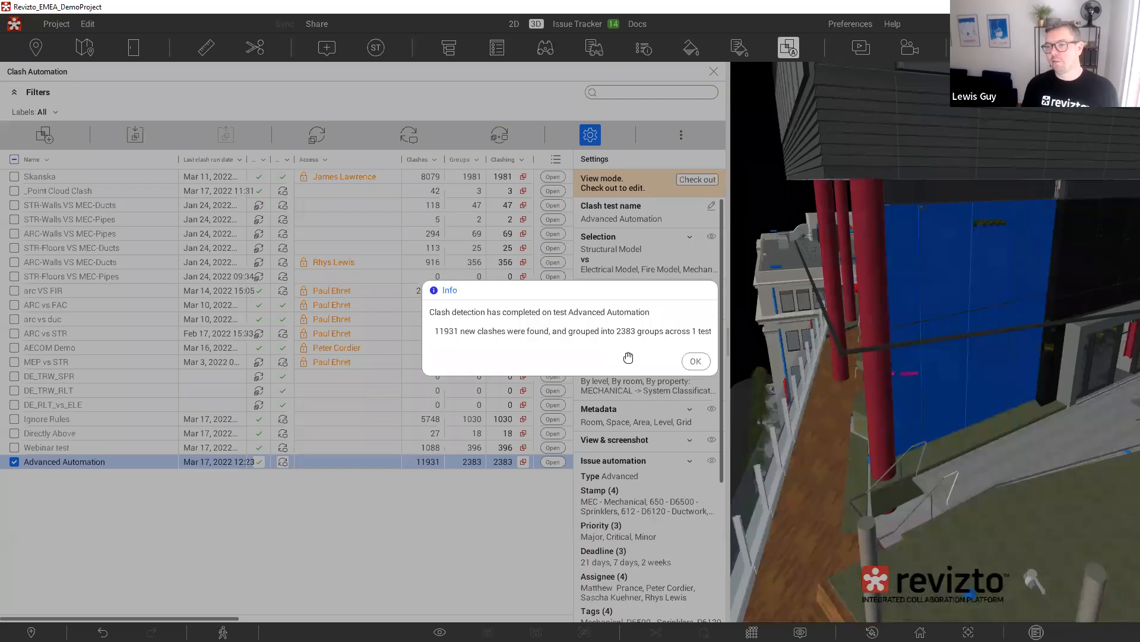
click(695, 360)
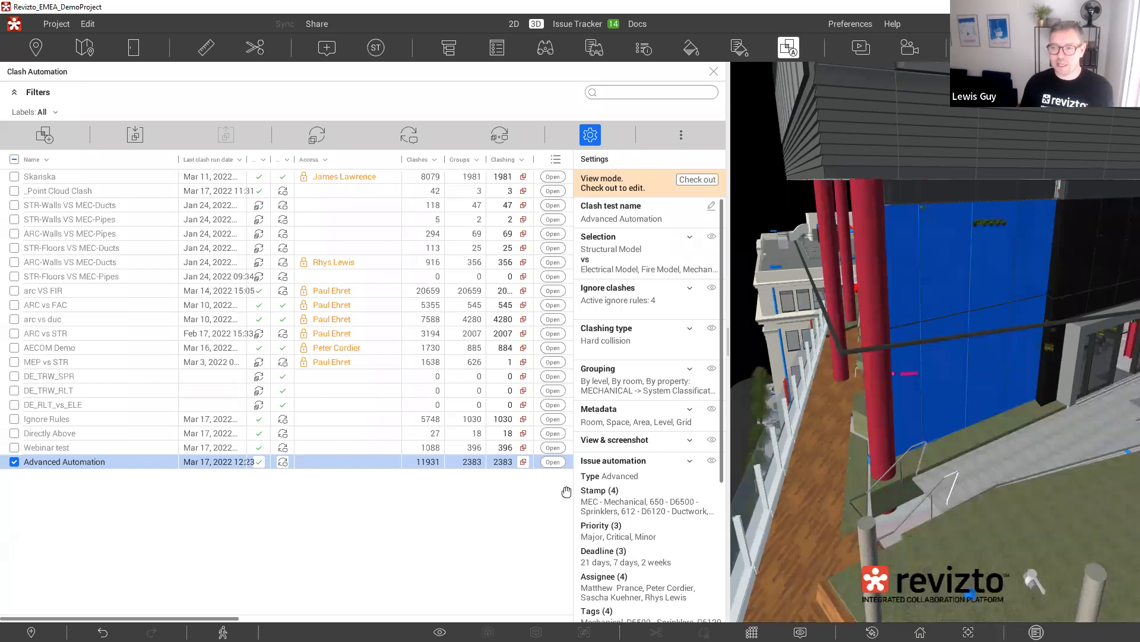
- Open the Advanced Automation test's results and look through its list of clash groups
click(552, 462)
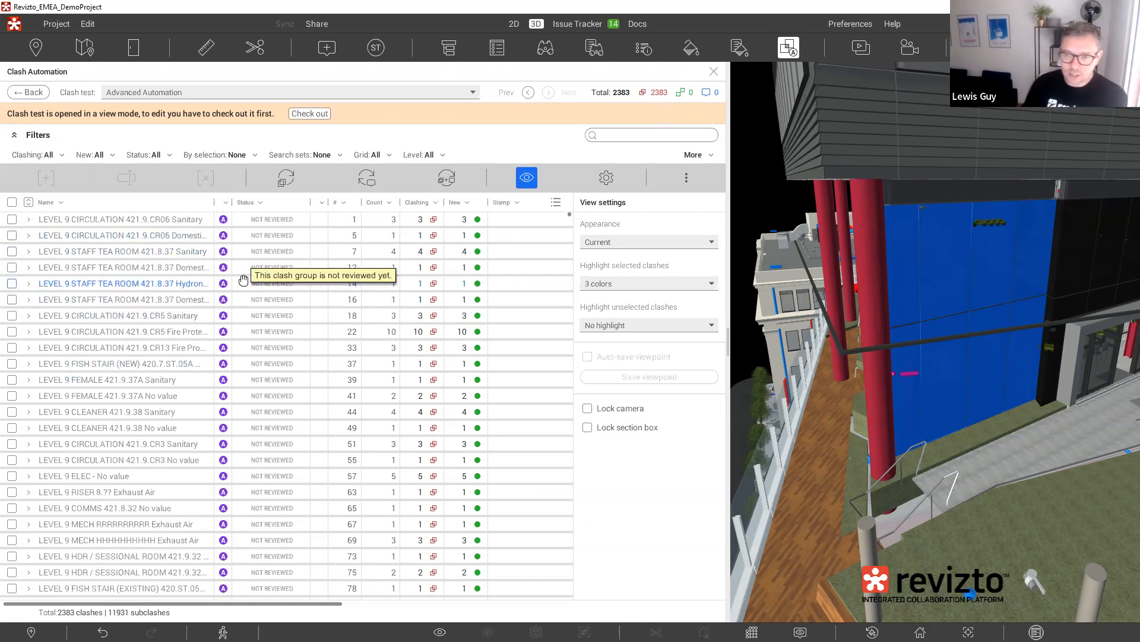
scroll(154, 297, down, 3)
scroll(155, 304, down, 5)
scroll(158, 309, up, 8)
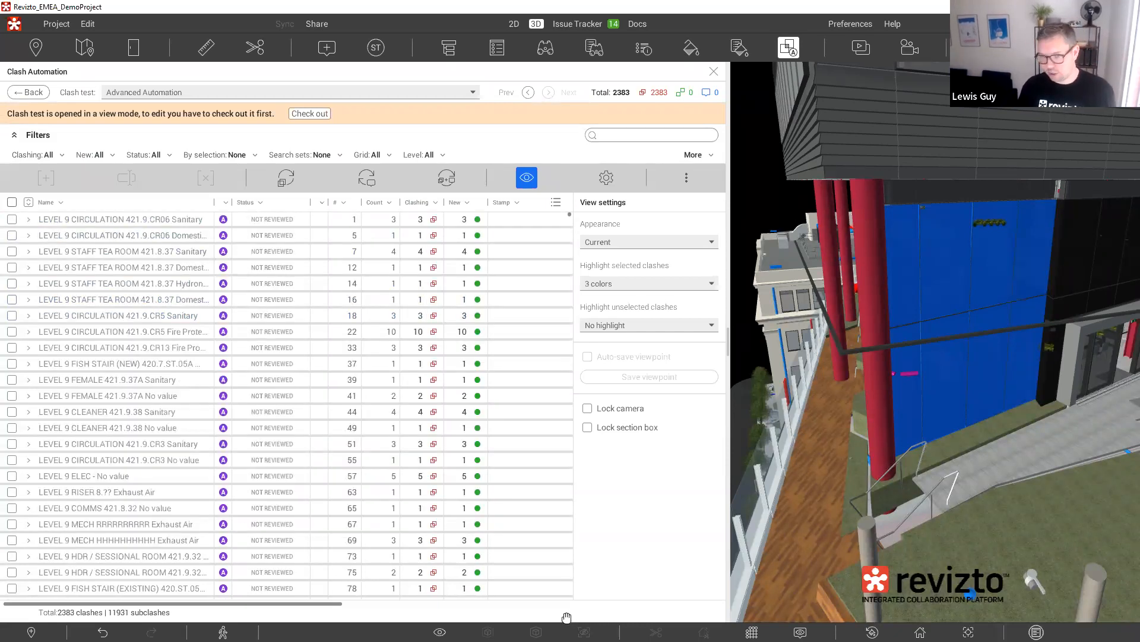
- Select all clash groups in the Advanced Automation test and filter the subclashes to LEVEL 6
key(ctrl+a)
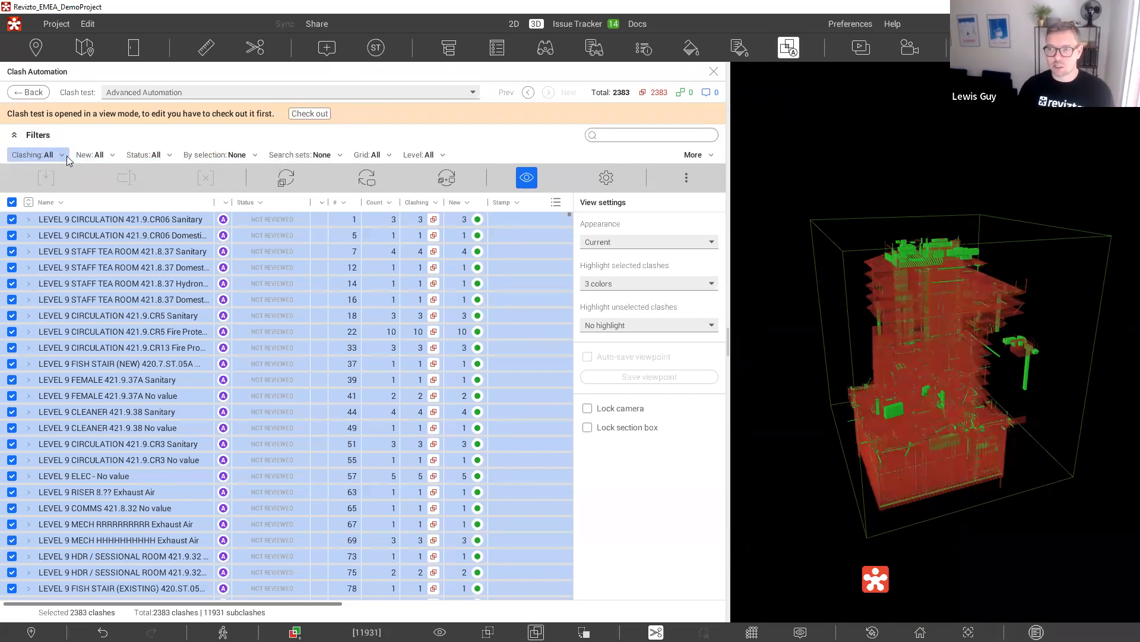
click(429, 155)
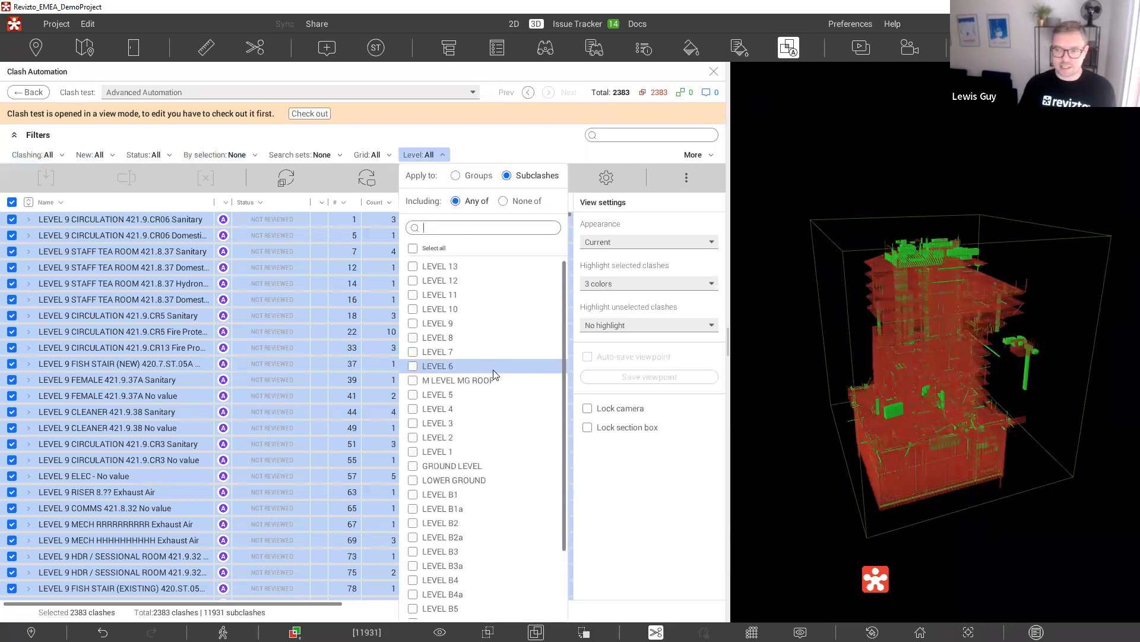
click(413, 365)
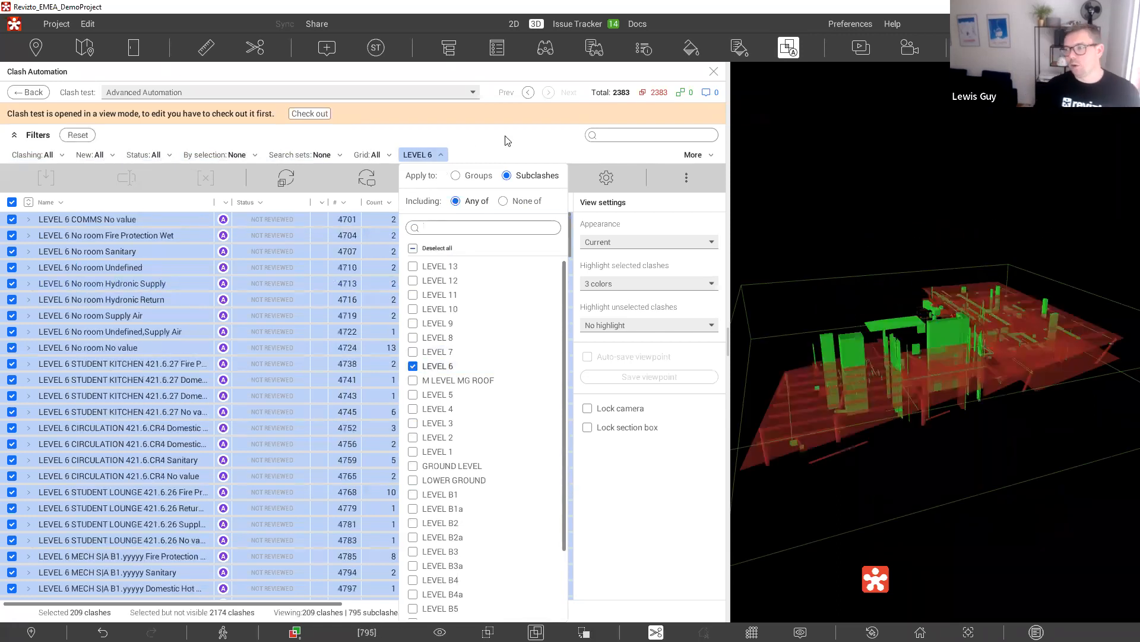
click(499, 145)
drag(940, 385, 1025, 374)
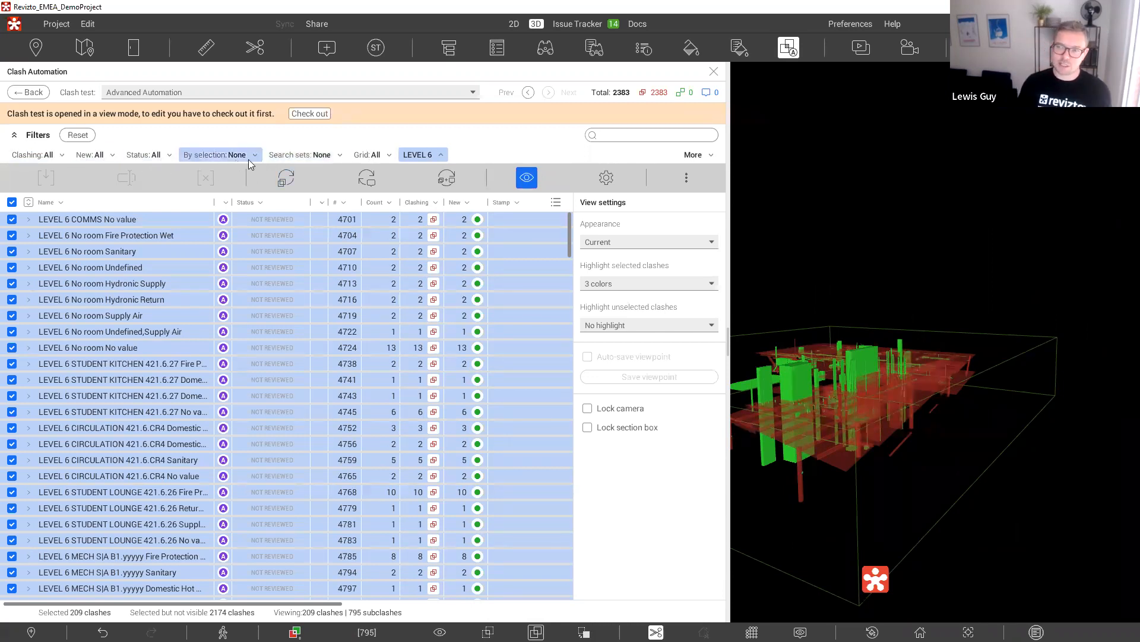
click(692, 155)
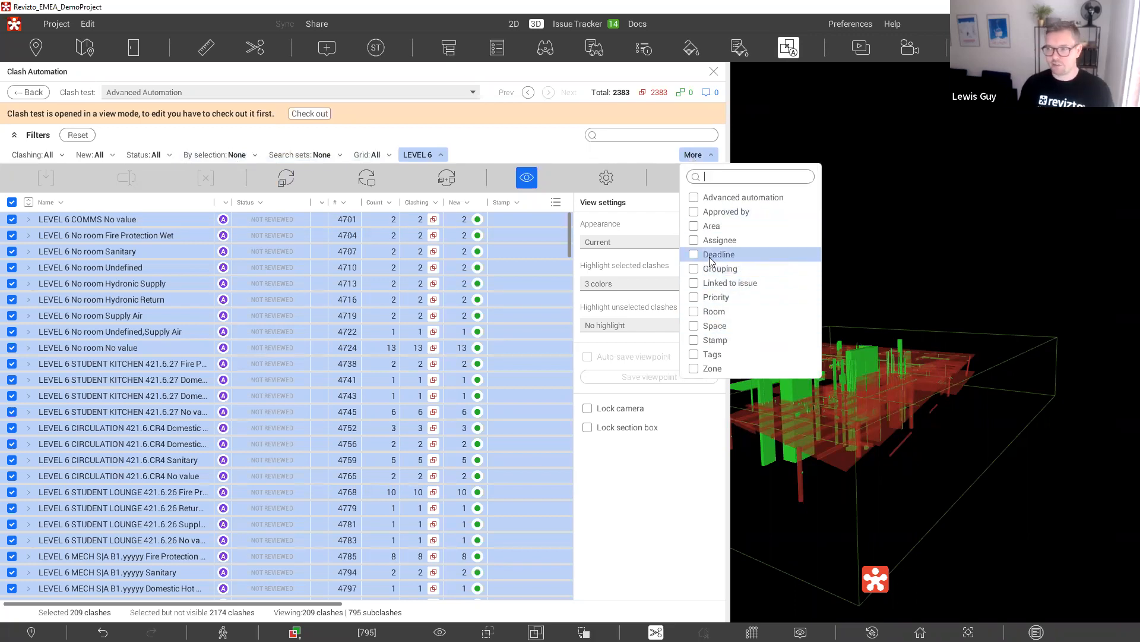
click(511, 155)
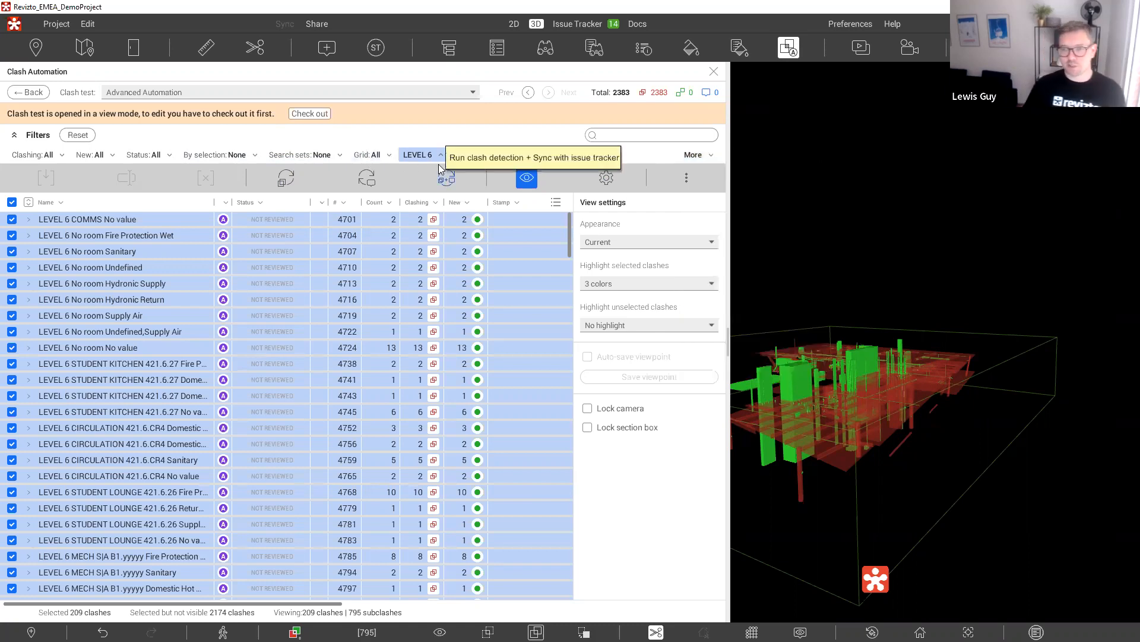
- Check out the Advanced Automation test and set the status of all selected LEVEL 6 clash groups to Reviewed
click(177, 316)
click(12, 202)
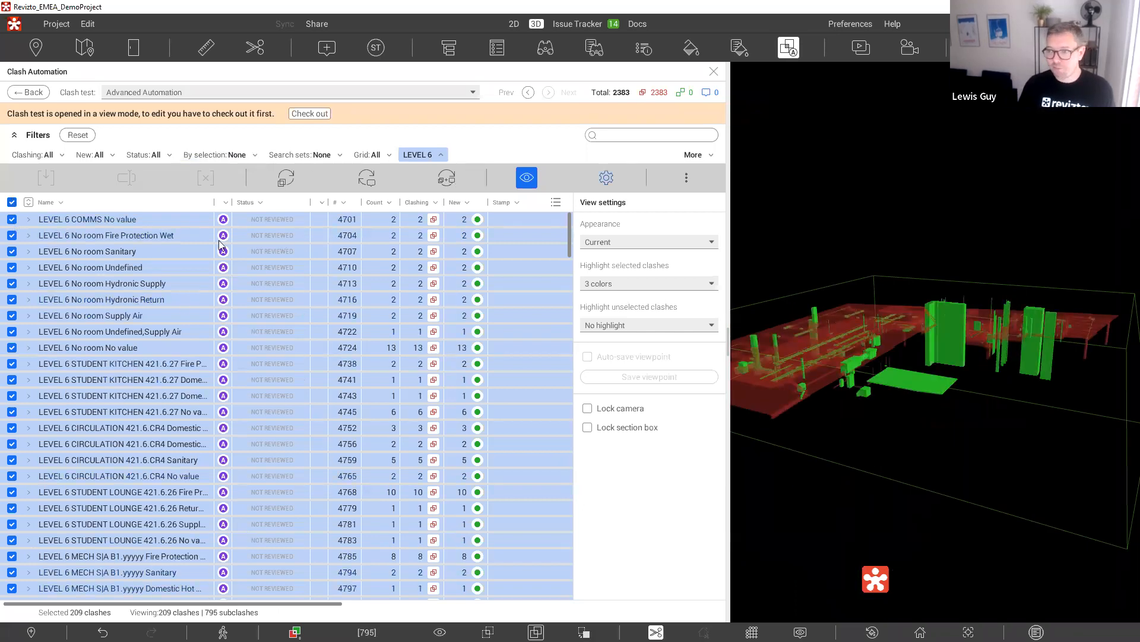
click(311, 114)
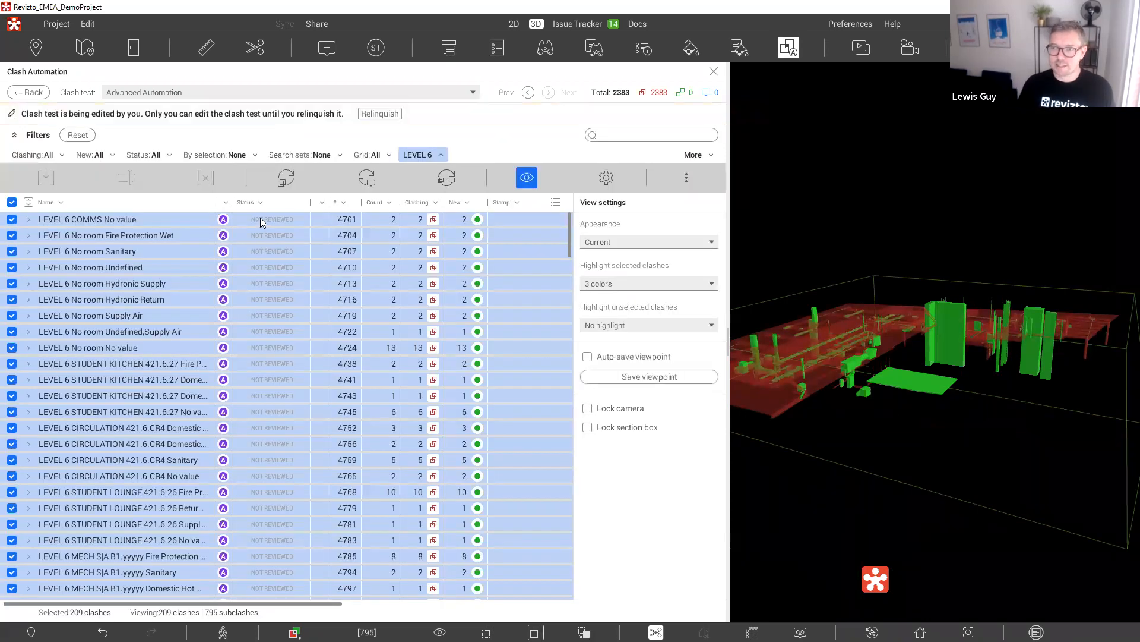
click(260, 221)
click(258, 252)
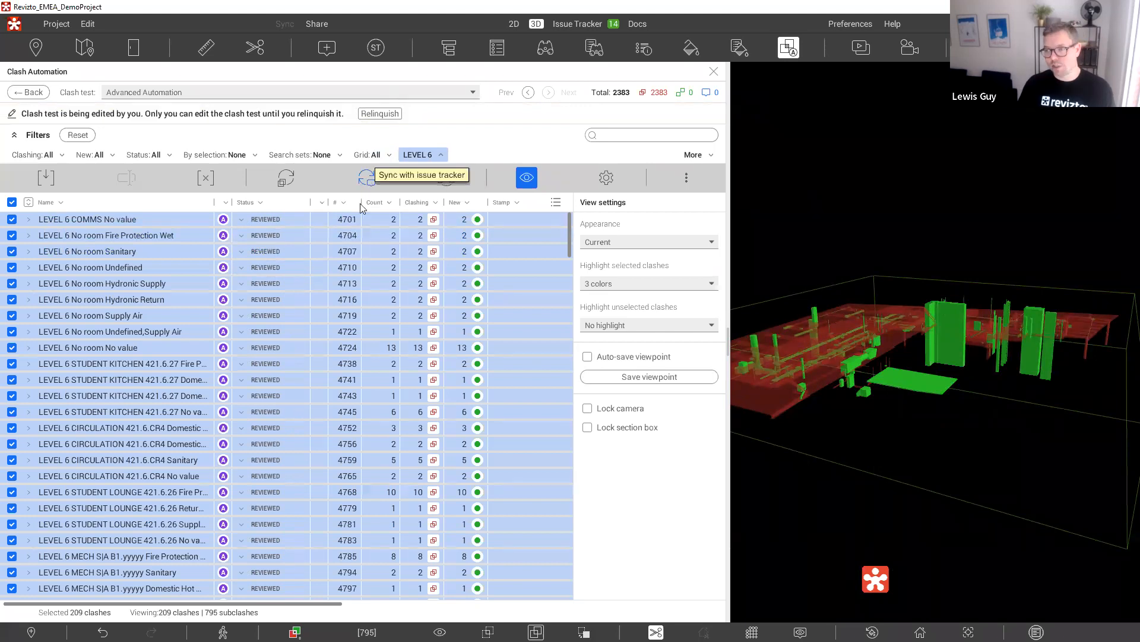
- Sync the clash test with the issue tracker, applying issue automation only to "Reviewed" clashes, and dismiss the completion message
click(367, 178)
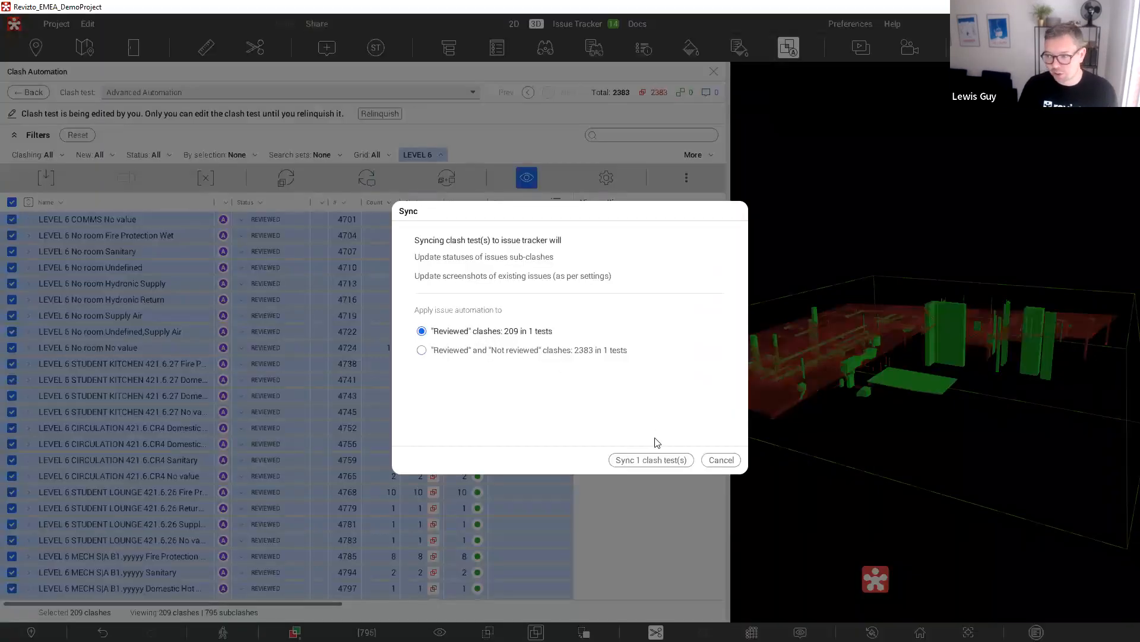
click(651, 459)
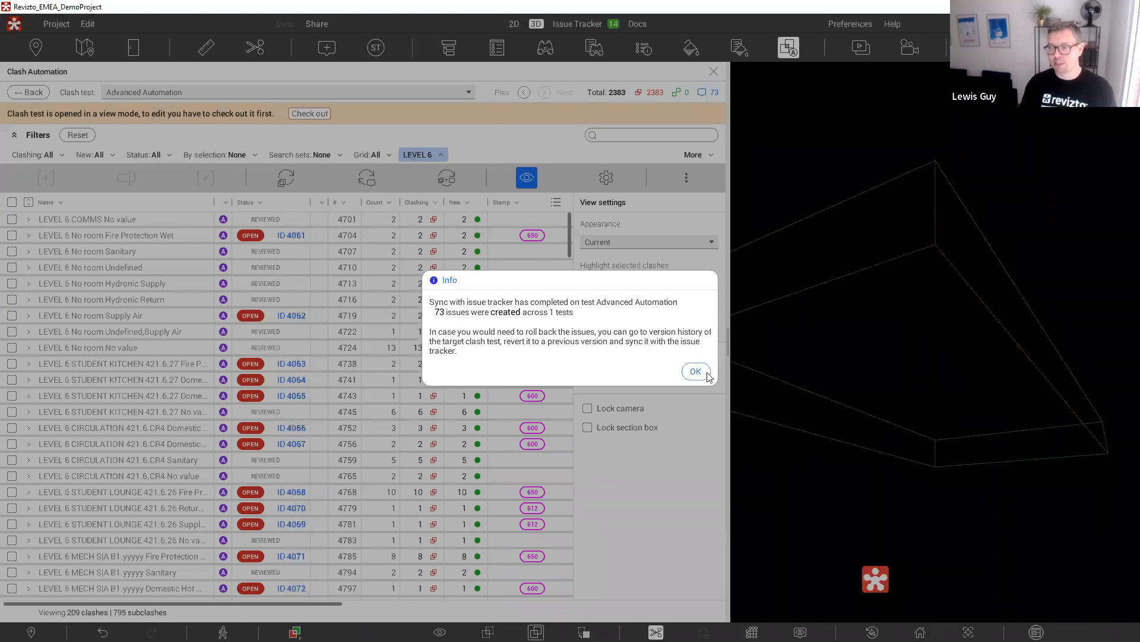
click(695, 373)
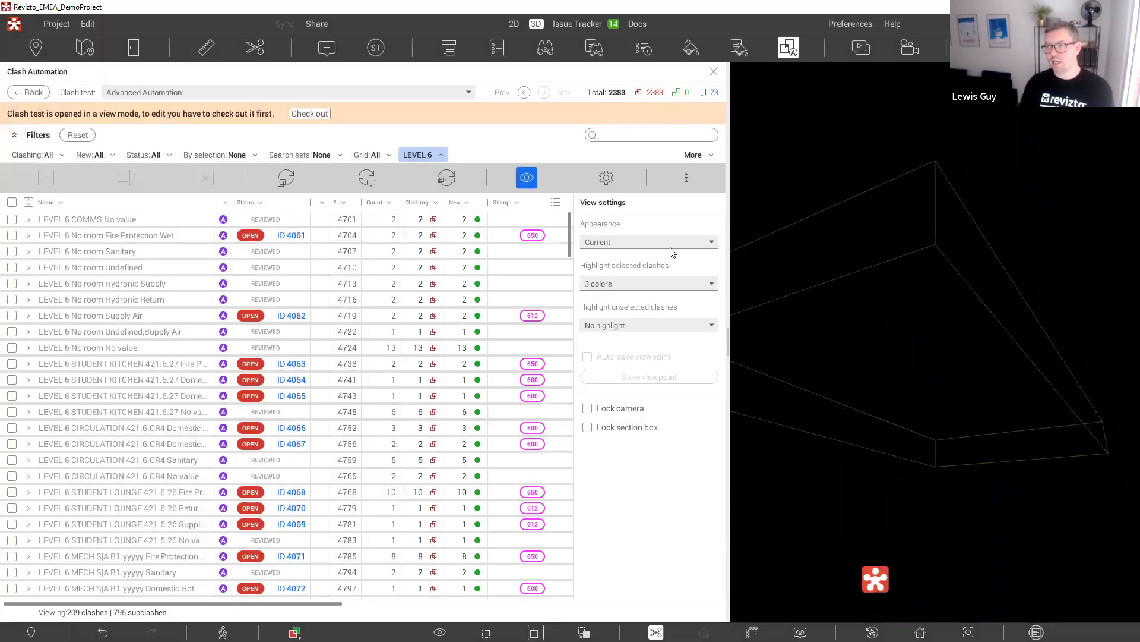
- Switch to the Issue Tracker and filter the issues by test to Advanced Automation with a custom filter
click(580, 24)
click(1010, 76)
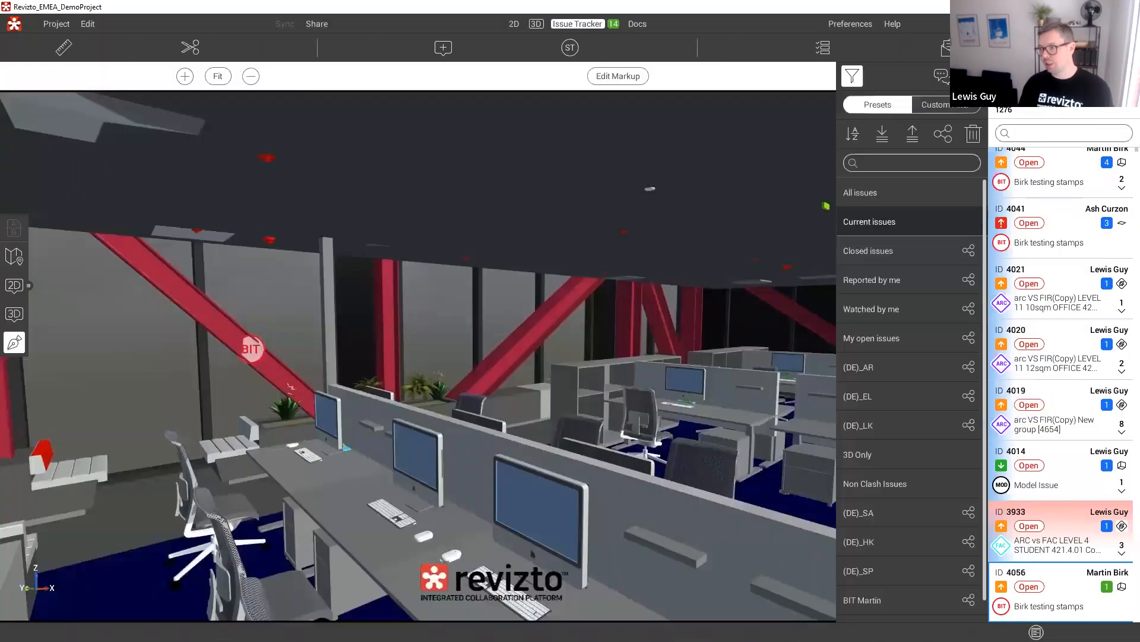
click(941, 106)
click(895, 196)
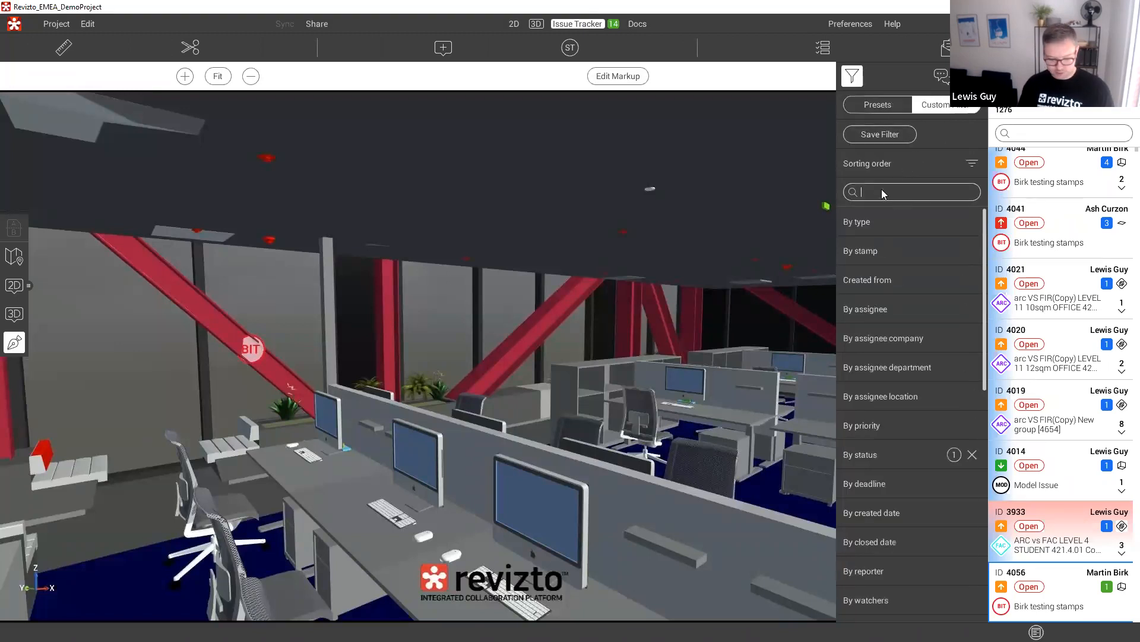
text(test)
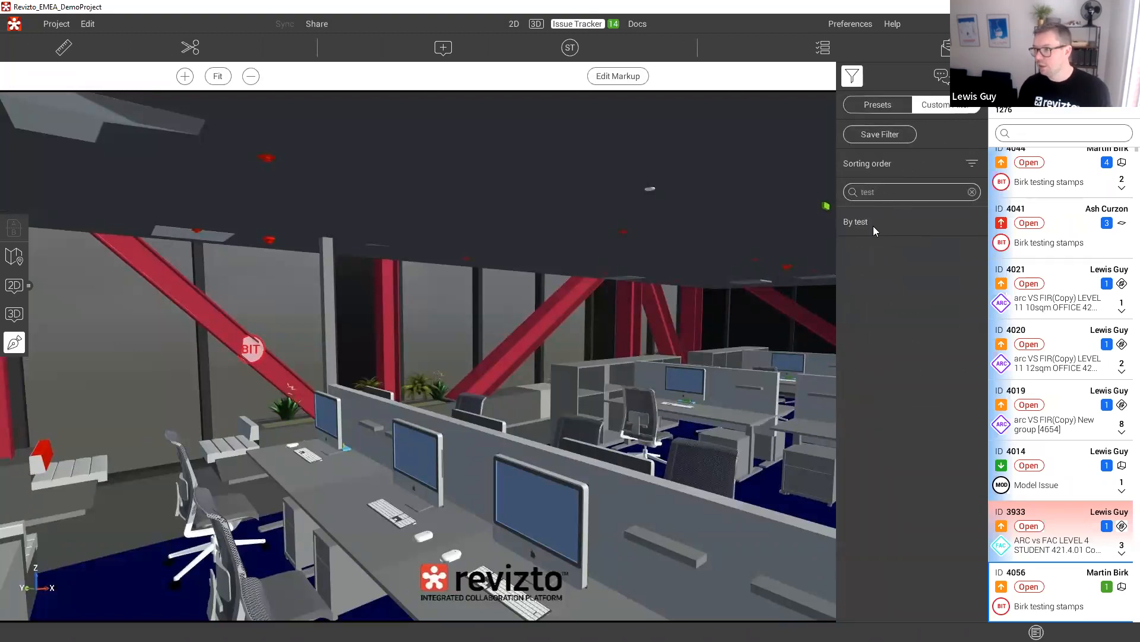
click(873, 225)
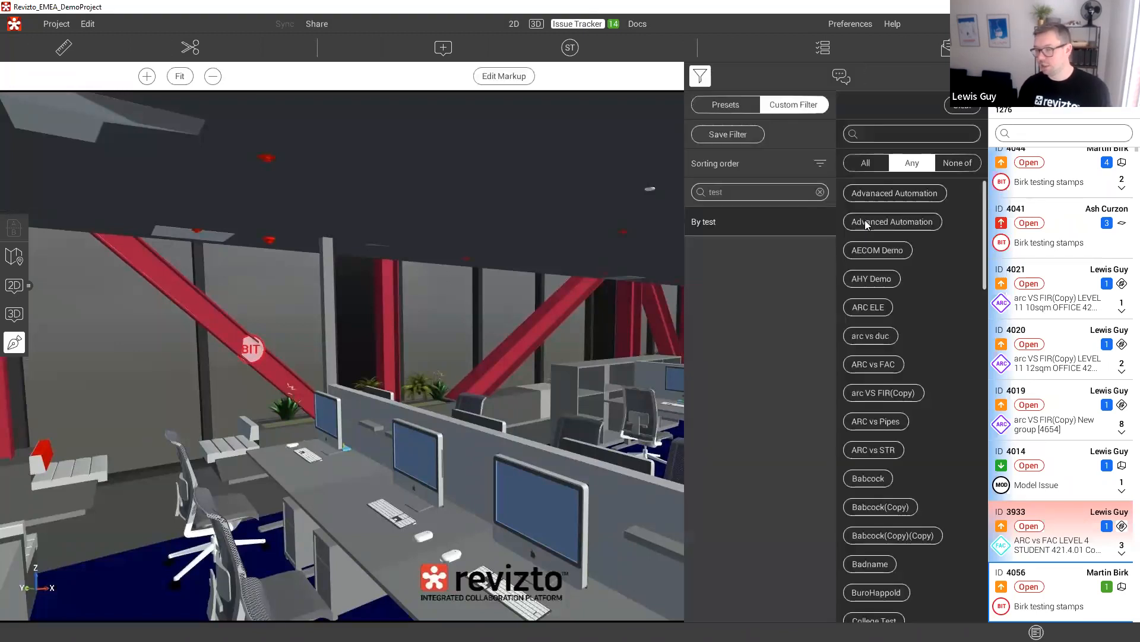
click(896, 223)
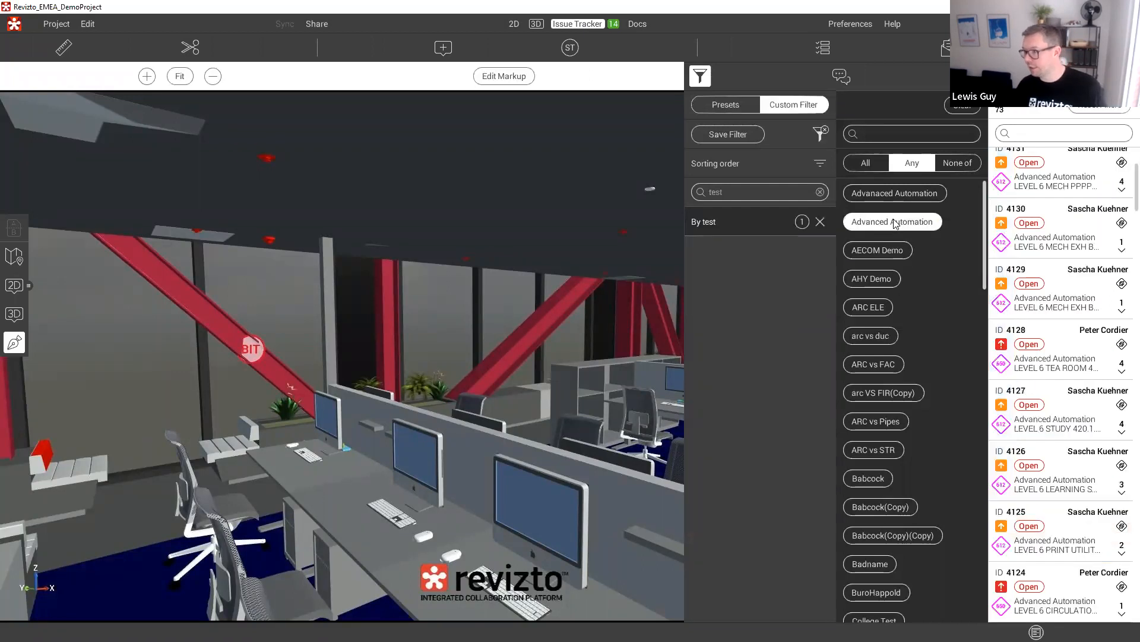
- Examine the properties of the LEVEL 6 WORKSTATIONS Supply Air issue and the LEVEL 6 TEA ROOM Fire Protection Wet issue
click(909, 194)
click(915, 194)
click(915, 193)
click(917, 194)
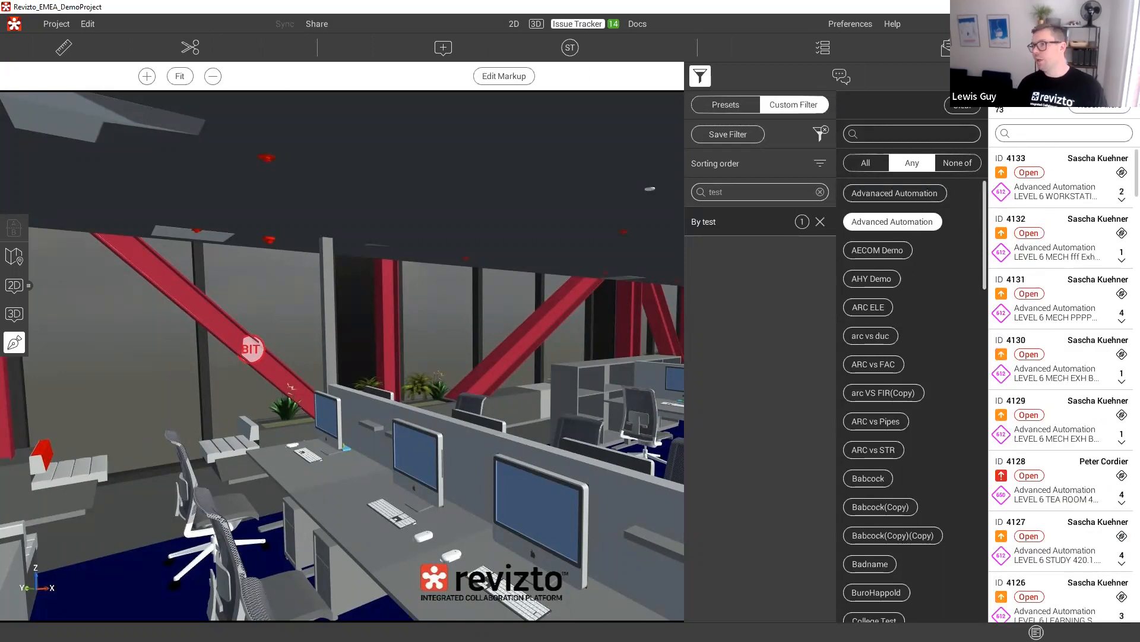
key(Escape)
click(1046, 178)
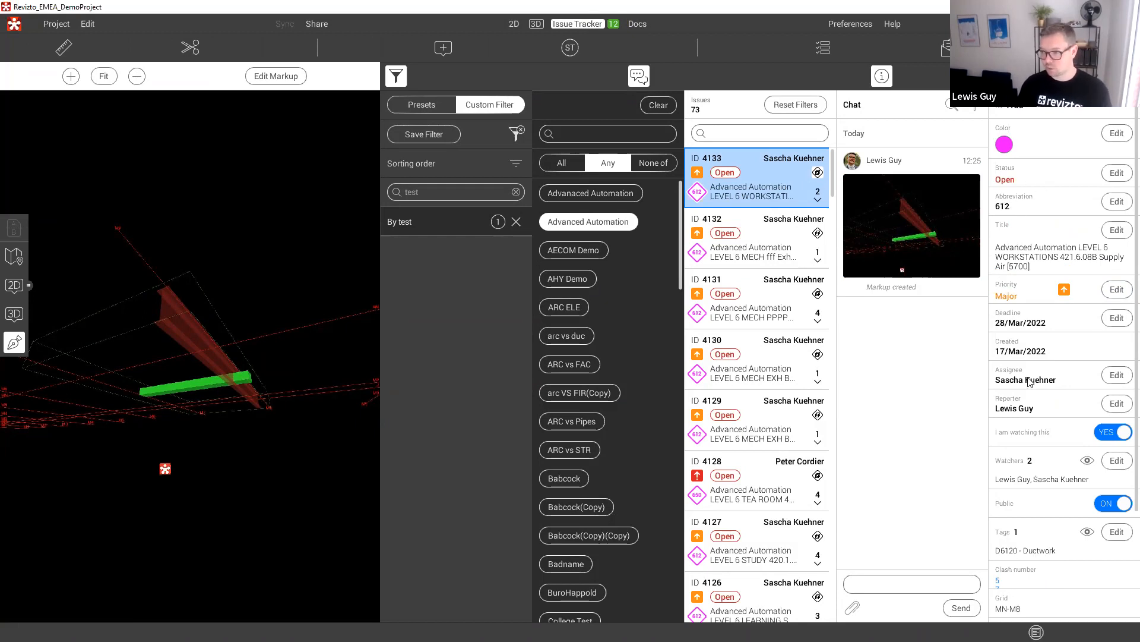
click(759, 496)
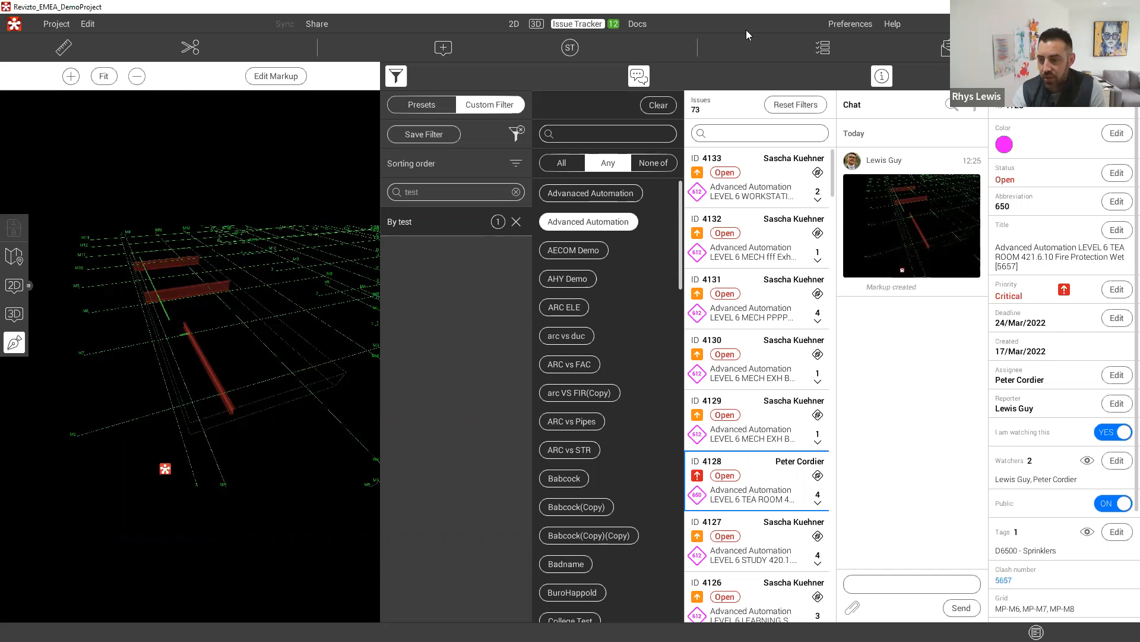
mouse_move(746, 30)
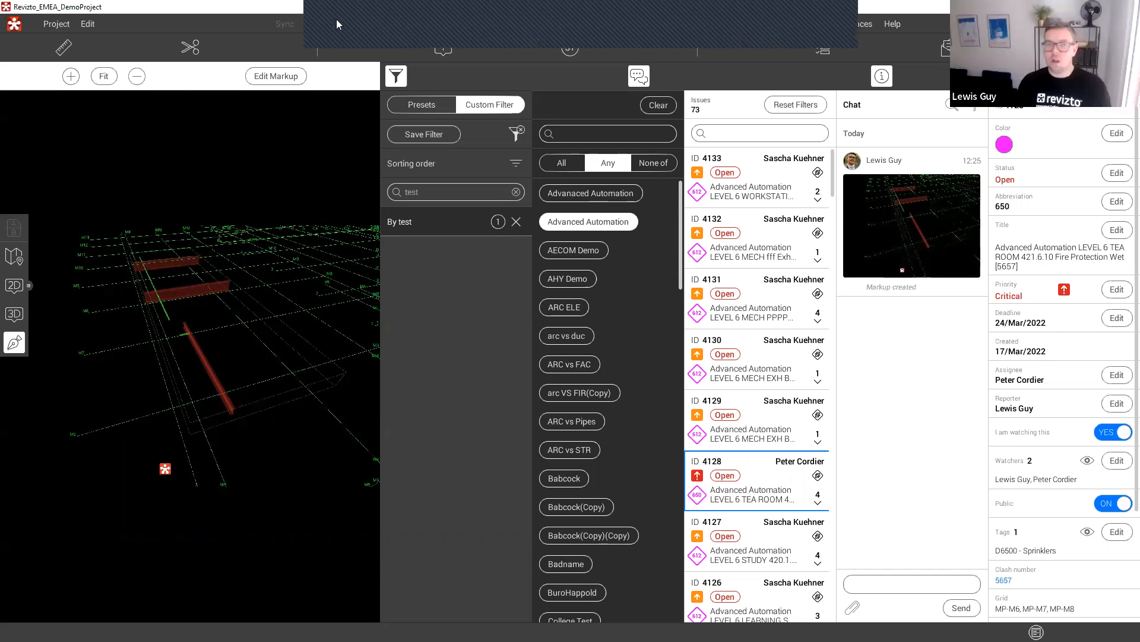